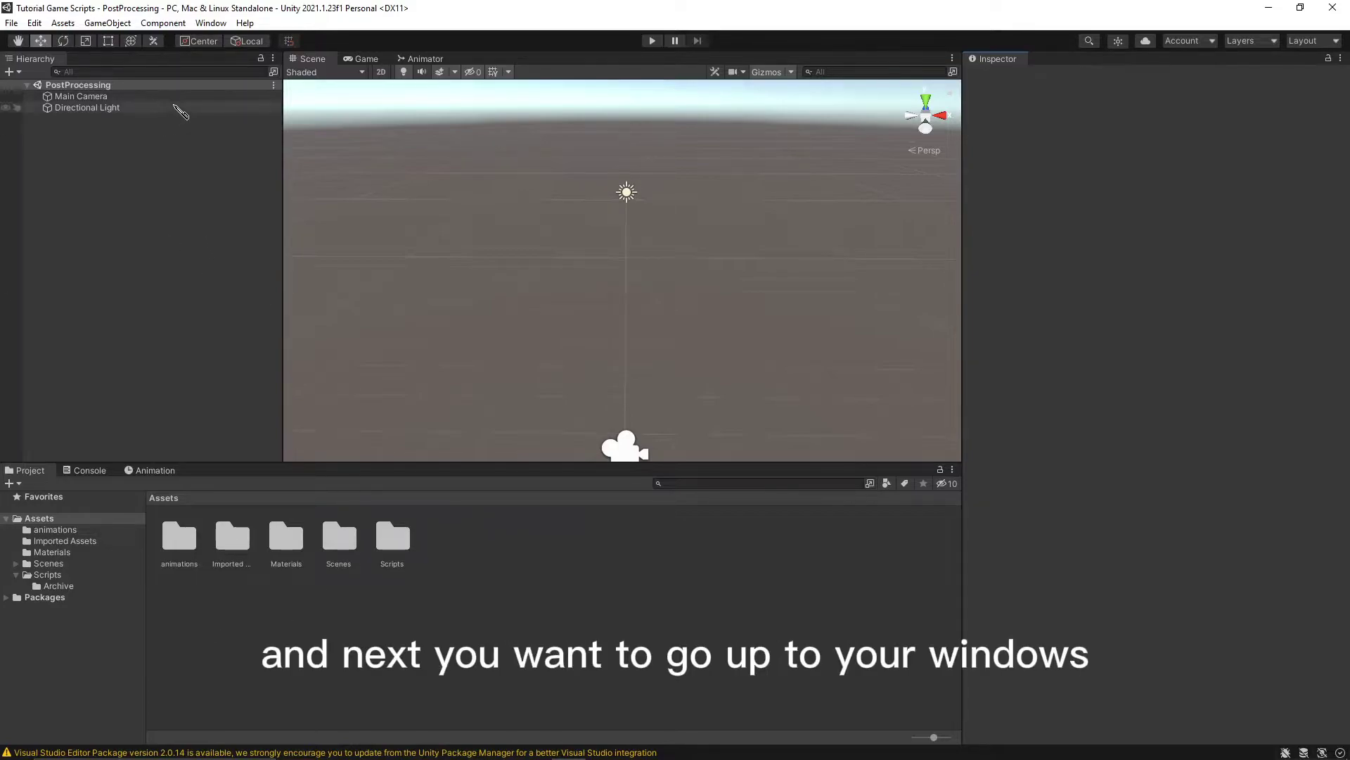
- Open the Package Manager and list the packages from the Unity Registry
{"action": "left_click", "coordinate": [210, 23]}
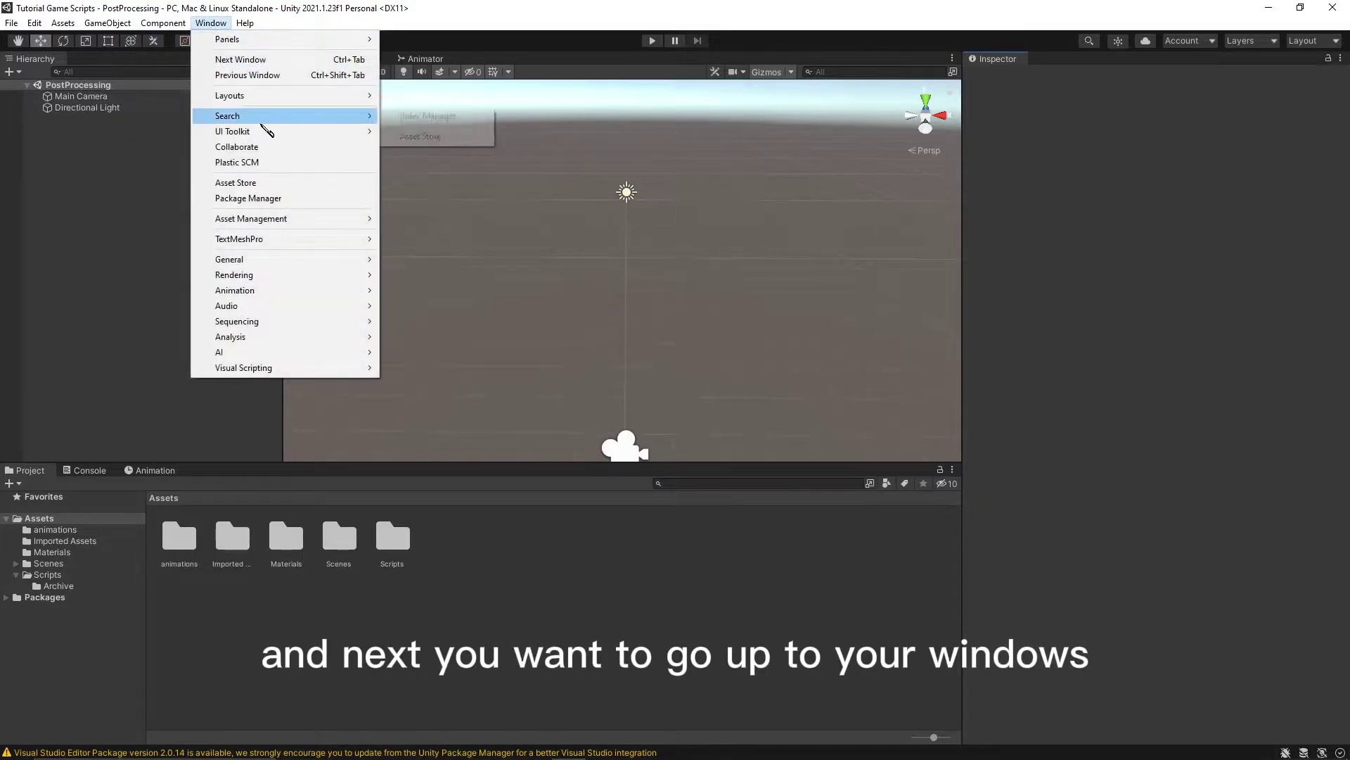
{"action": "left_click", "coordinate": [271, 198]}
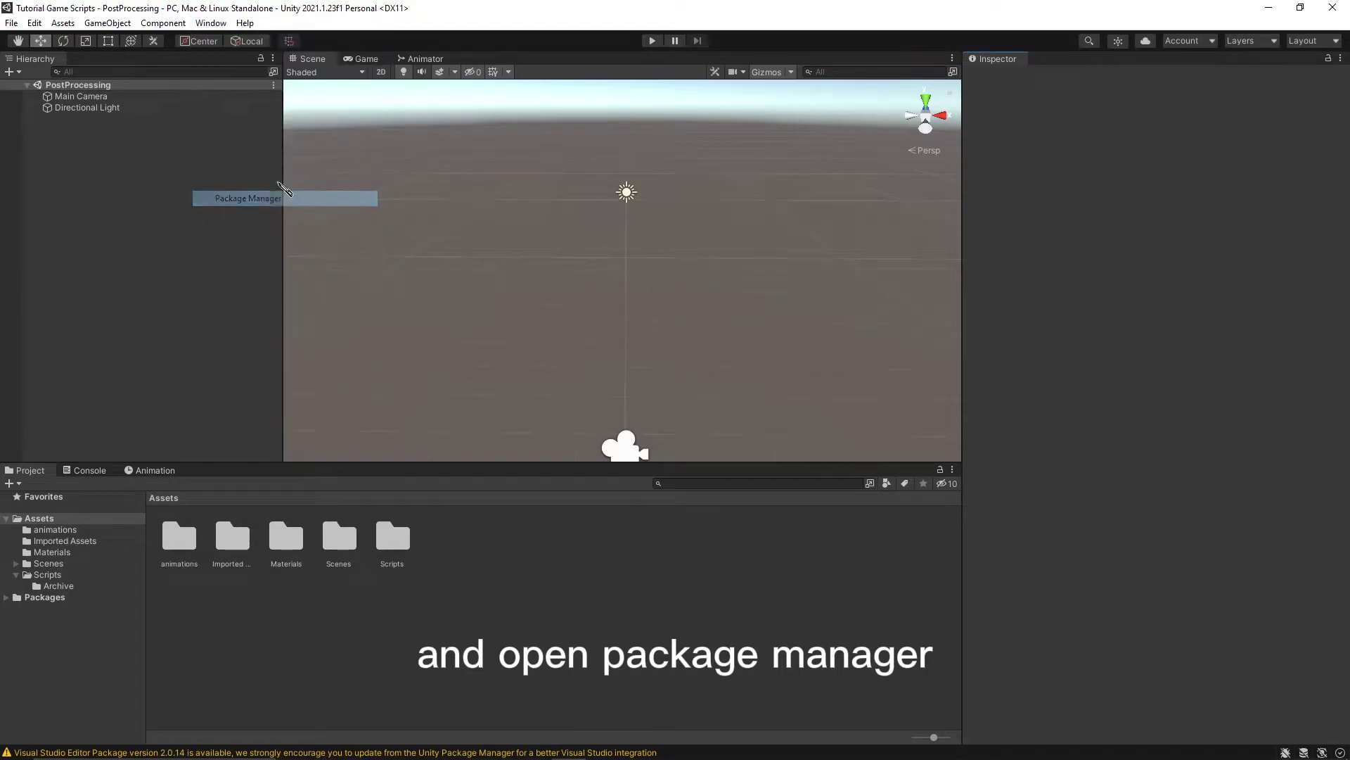
{"action": "left_click_drag", "start_coordinate": [351, 98], "coordinate": [442, 137]}
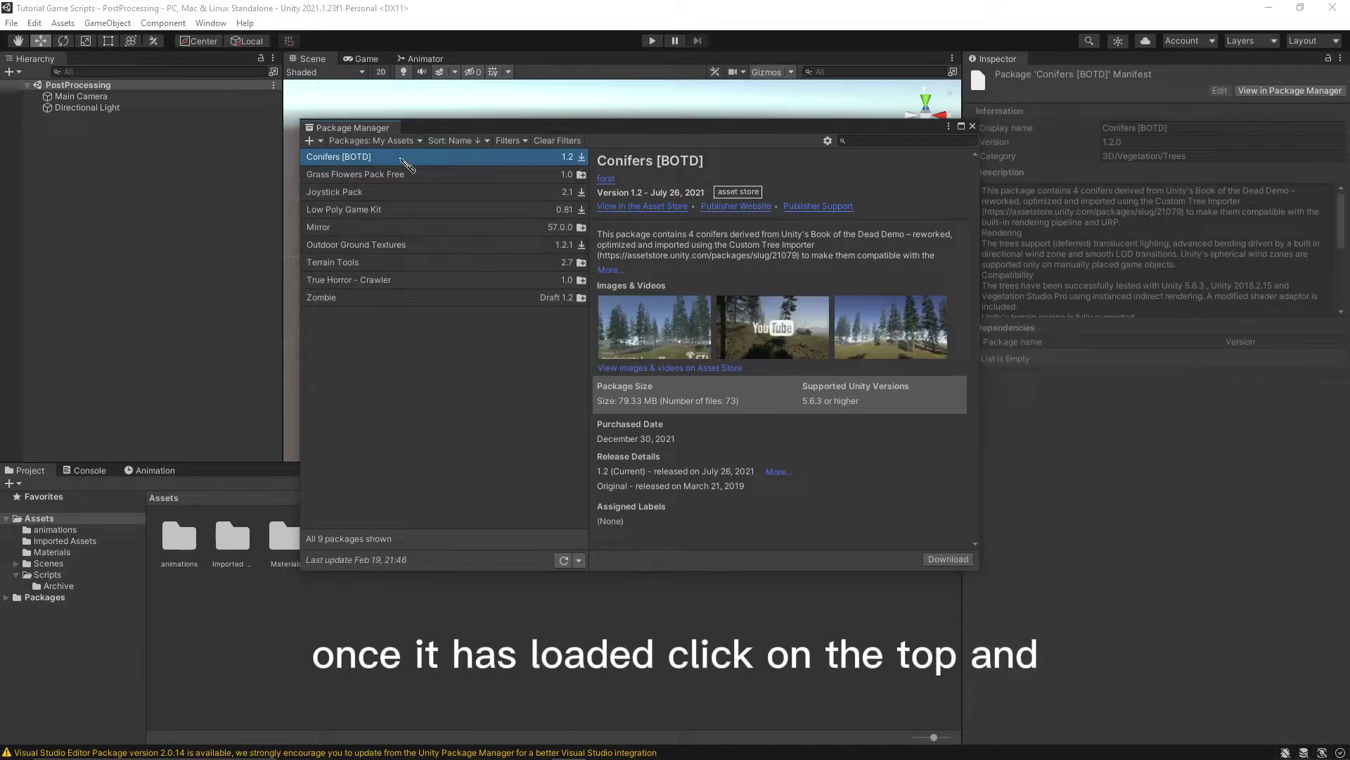
{"action": "left_click", "coordinate": [381, 143]}
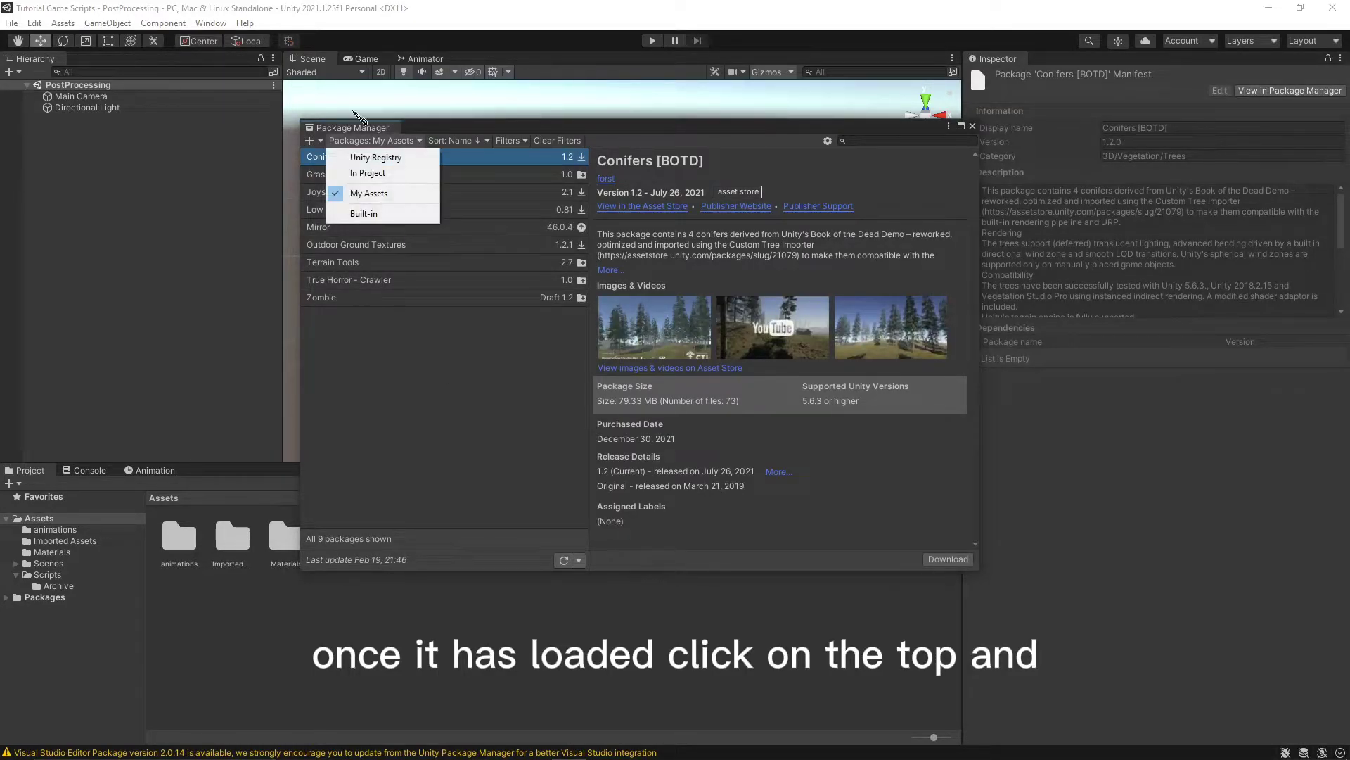
{"action": "left_click", "coordinate": [408, 159]}
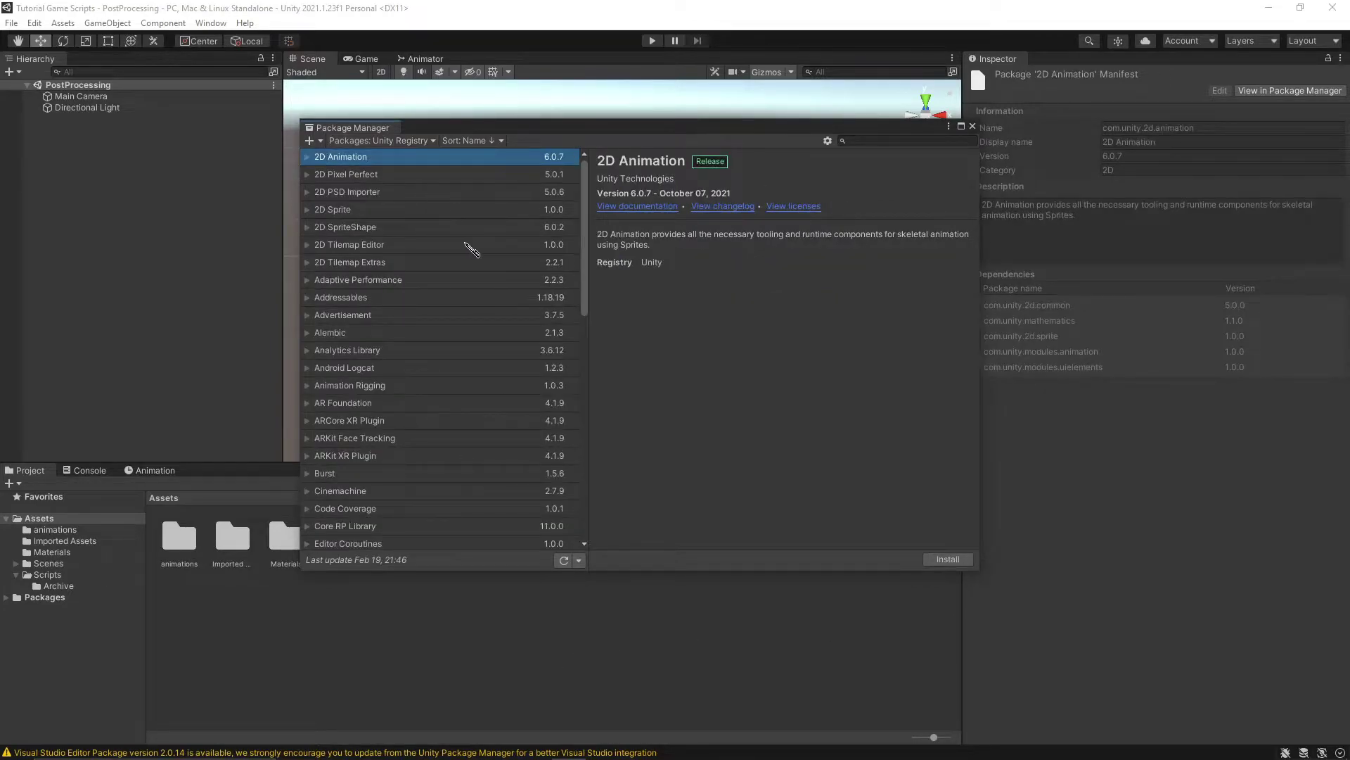
- Install the Post Processing package, version 3.1.1, and close the Package Manager
{"action": "scroll", "coordinate": [531, 303], "scroll_direction": "down", "scroll_amount": 8}
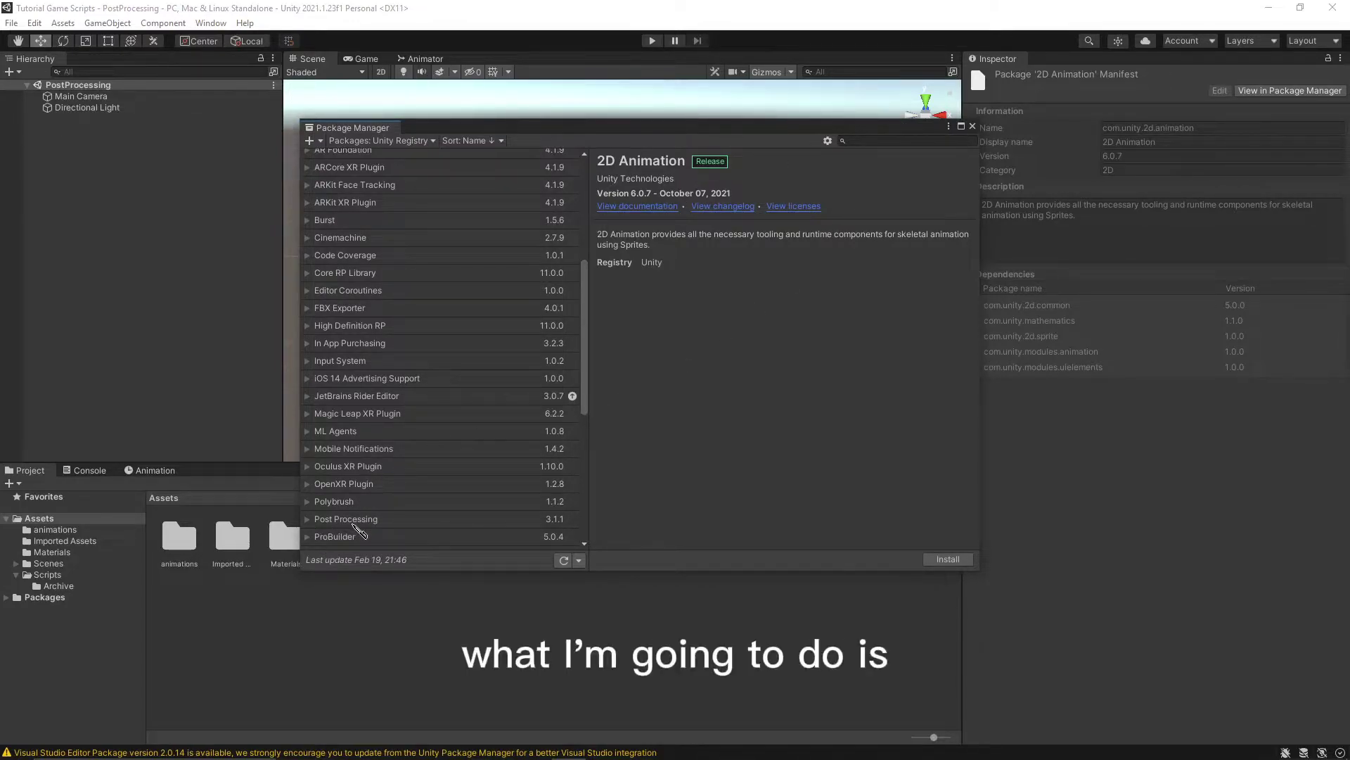
{"action": "left_click", "coordinate": [355, 524]}
{"action": "scroll", "coordinate": [422, 468], "scroll_direction": "down", "scroll_amount": 4}
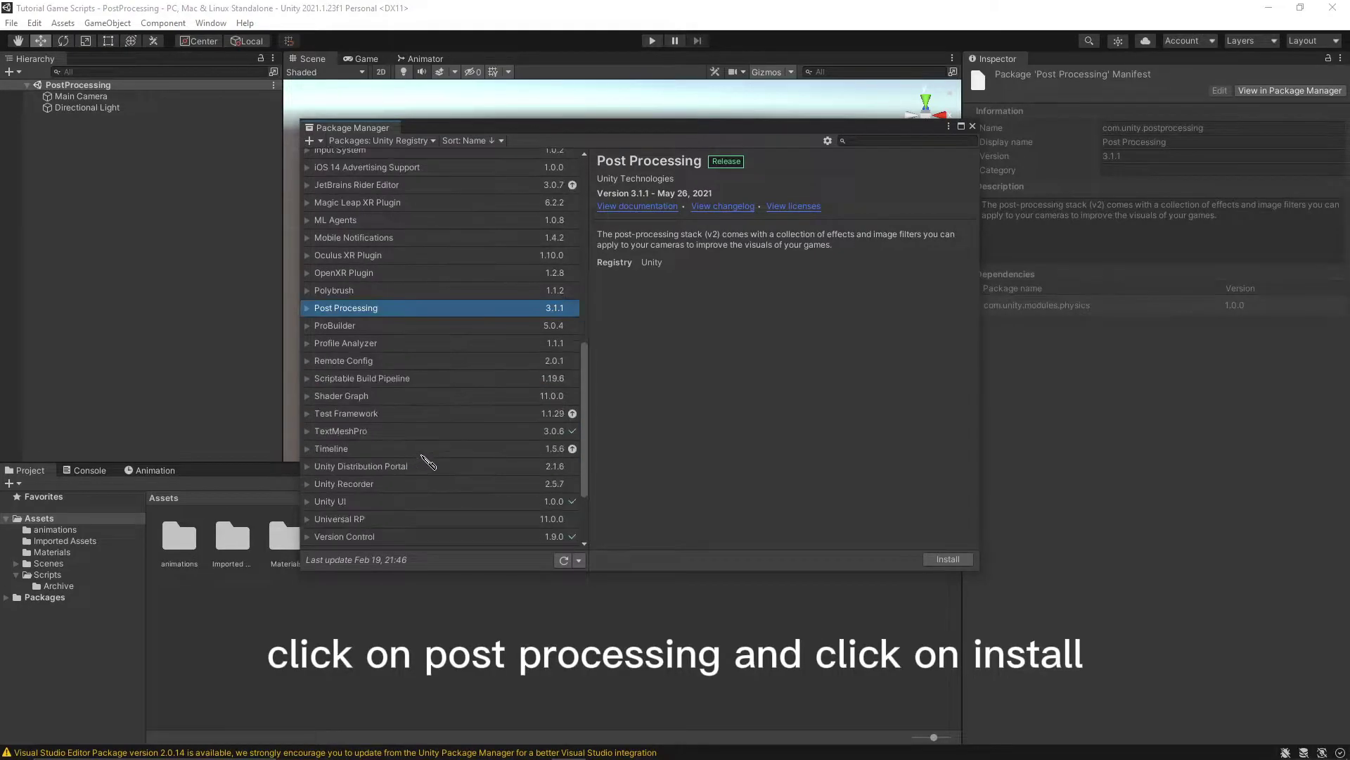
{"action": "left_click", "coordinate": [948, 559]}
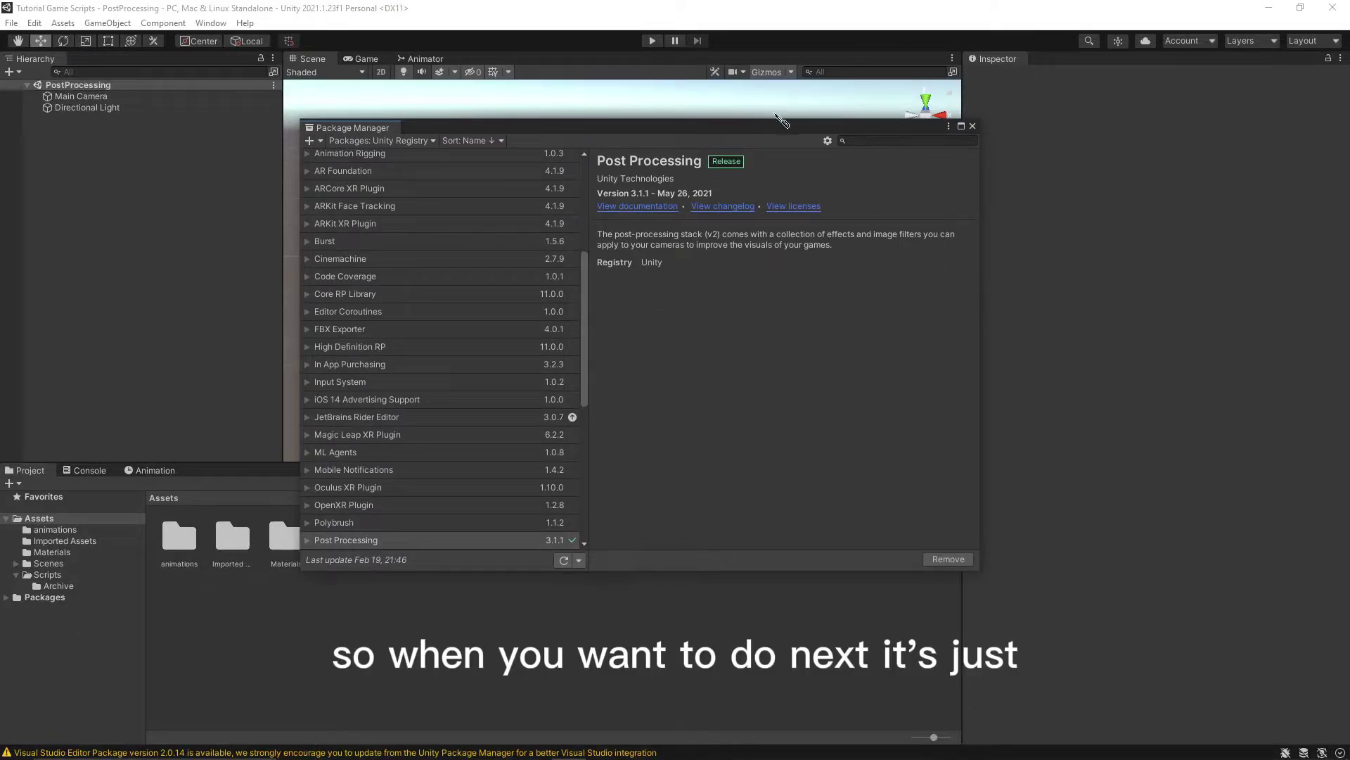
{"action": "left_click", "coordinate": [973, 126]}
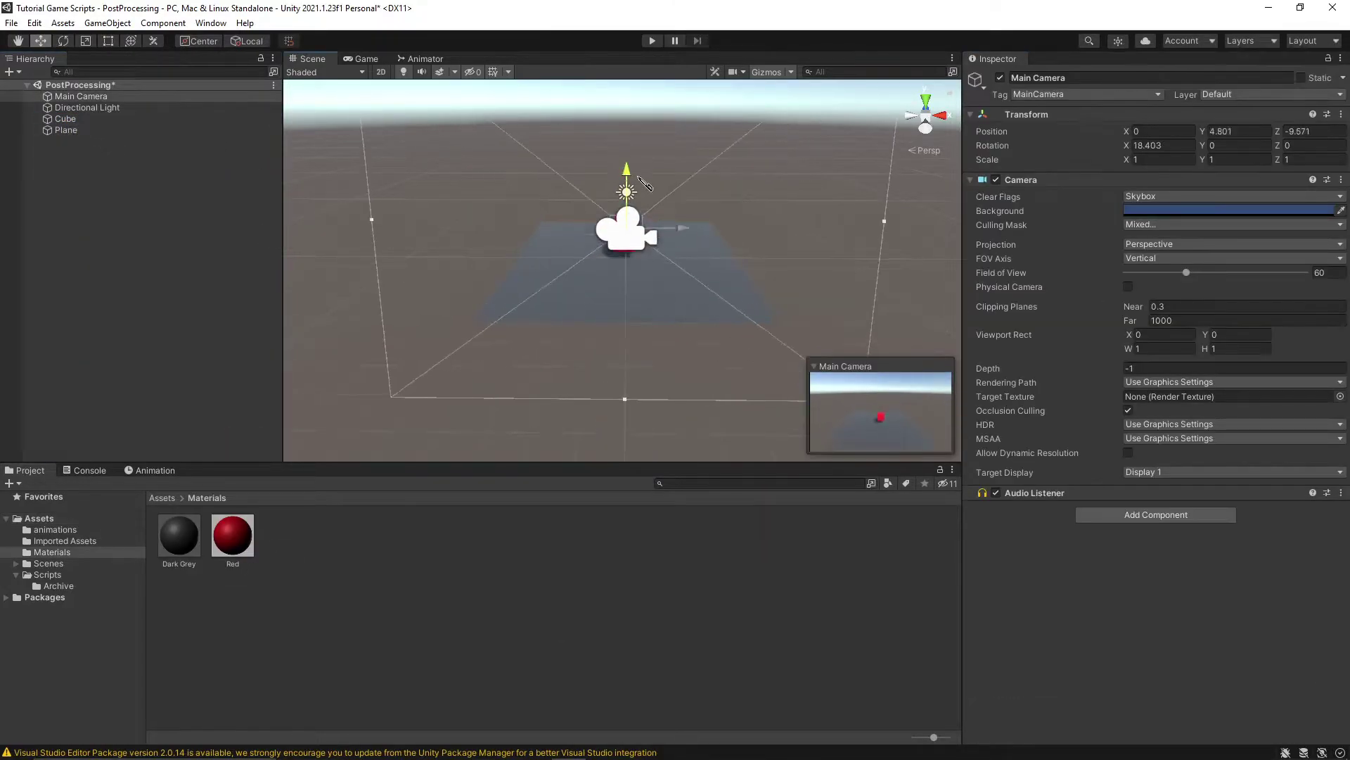
- Select the Main Camera, check the cube and plane in the Game view, and return to the Scene view
{"action": "left_click", "coordinate": [310, 402]}
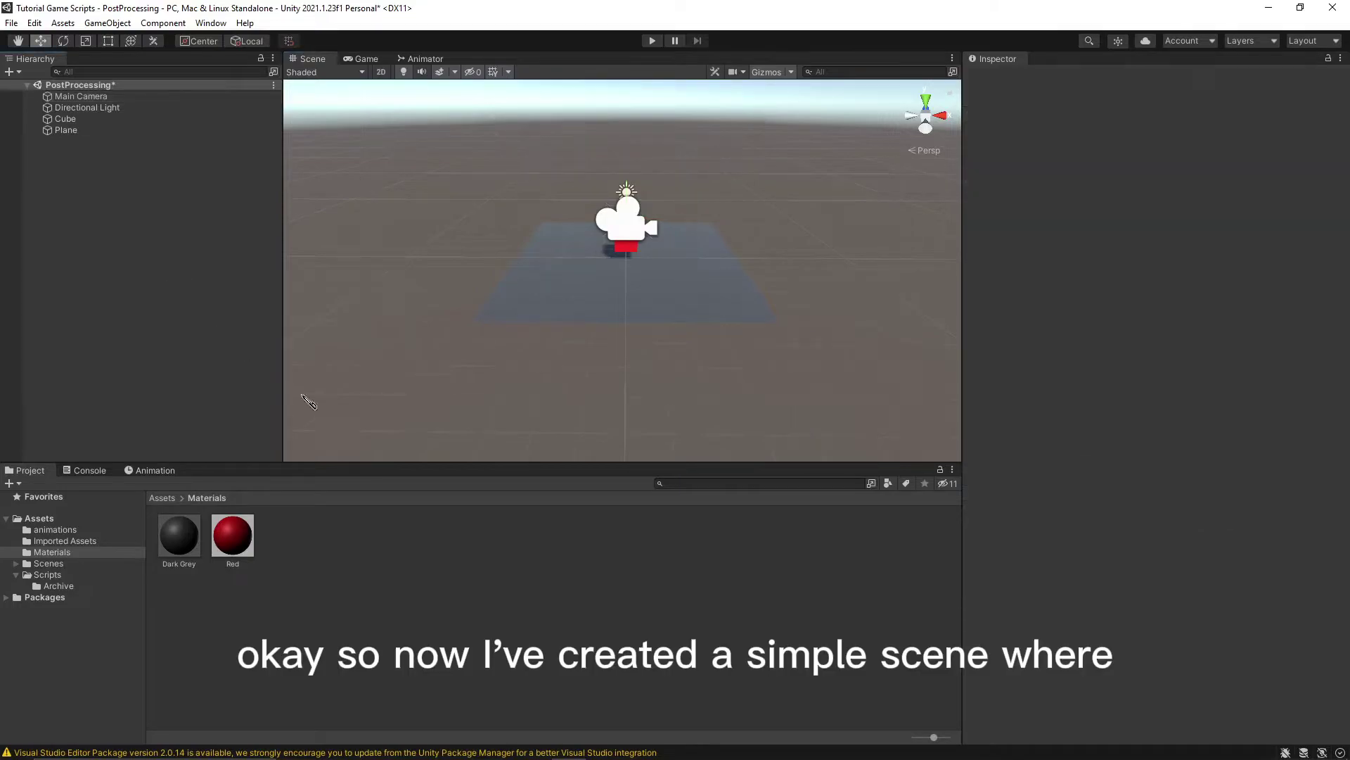
{"action": "left_click", "coordinate": [641, 231]}
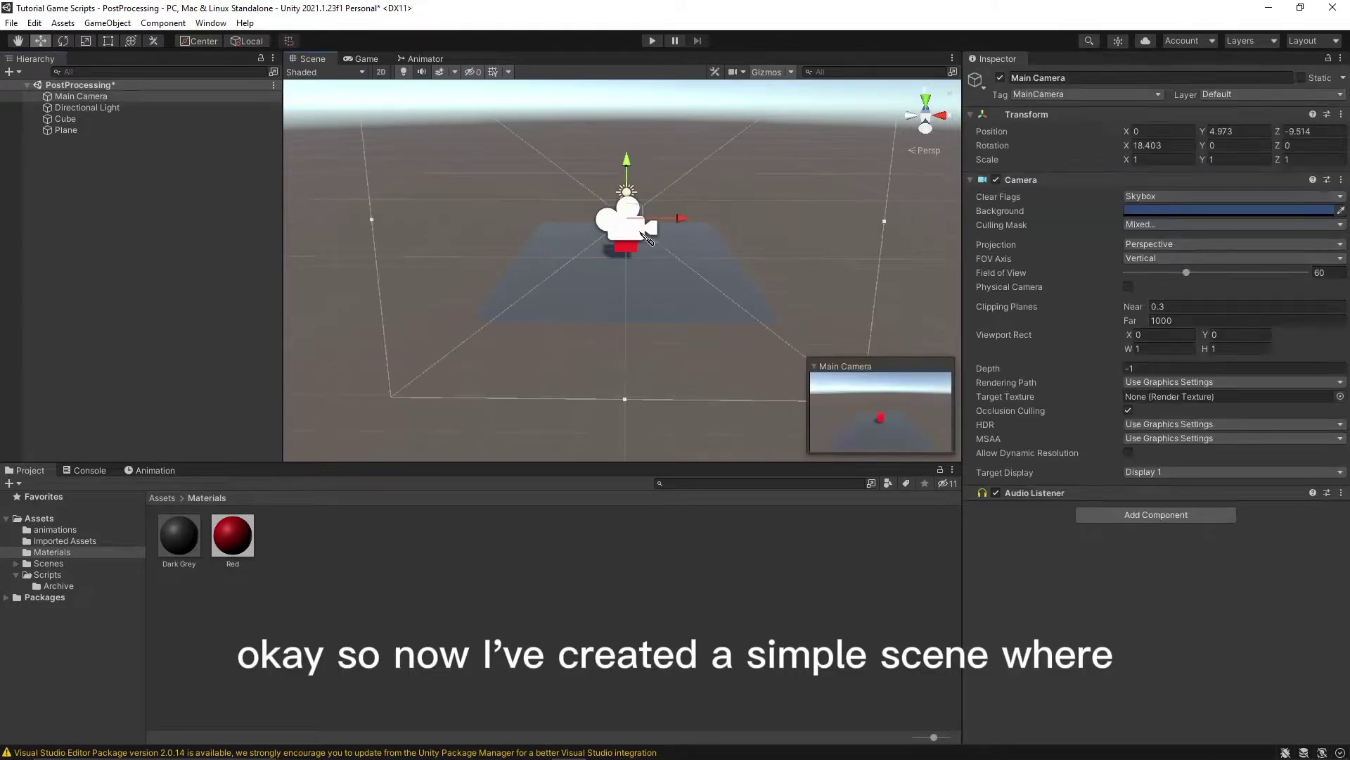
{"action": "left_click", "coordinate": [363, 59]}
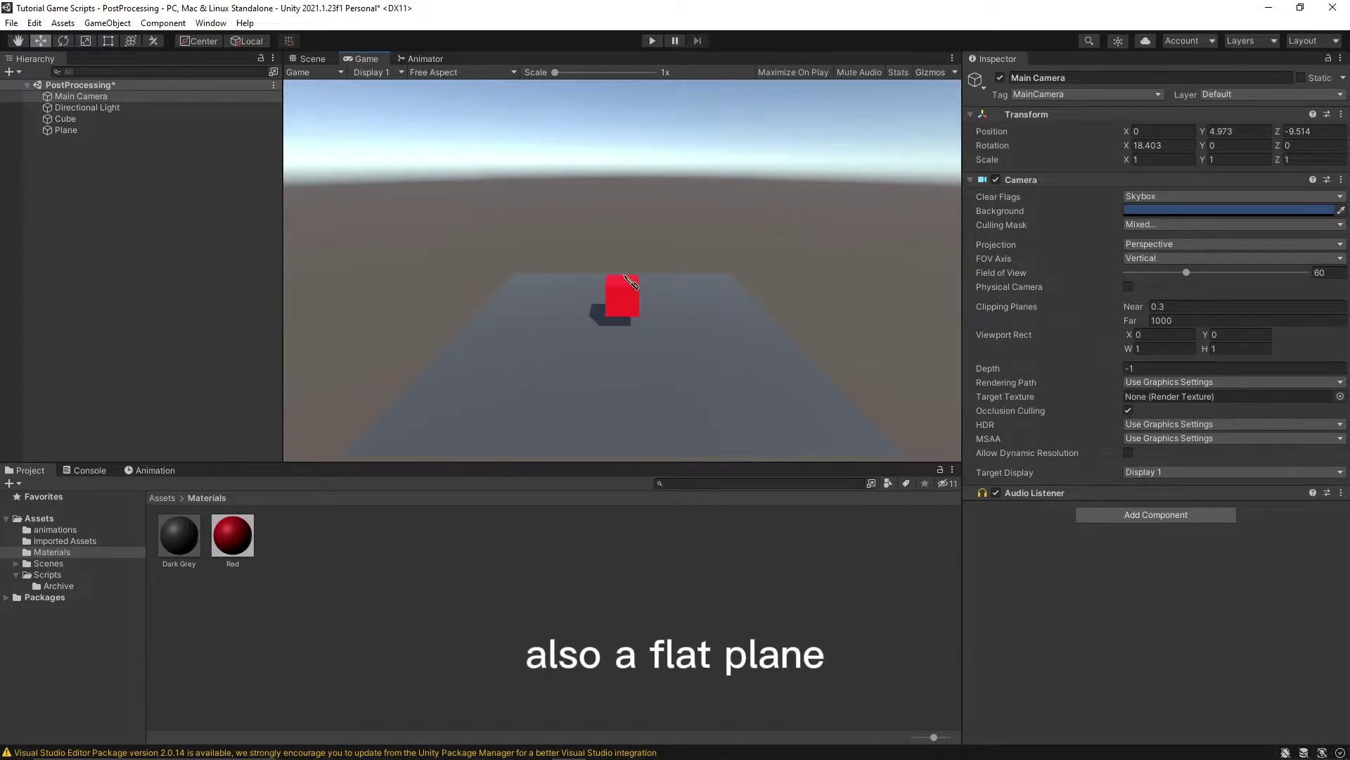
{"action": "left_click", "coordinate": [310, 58]}
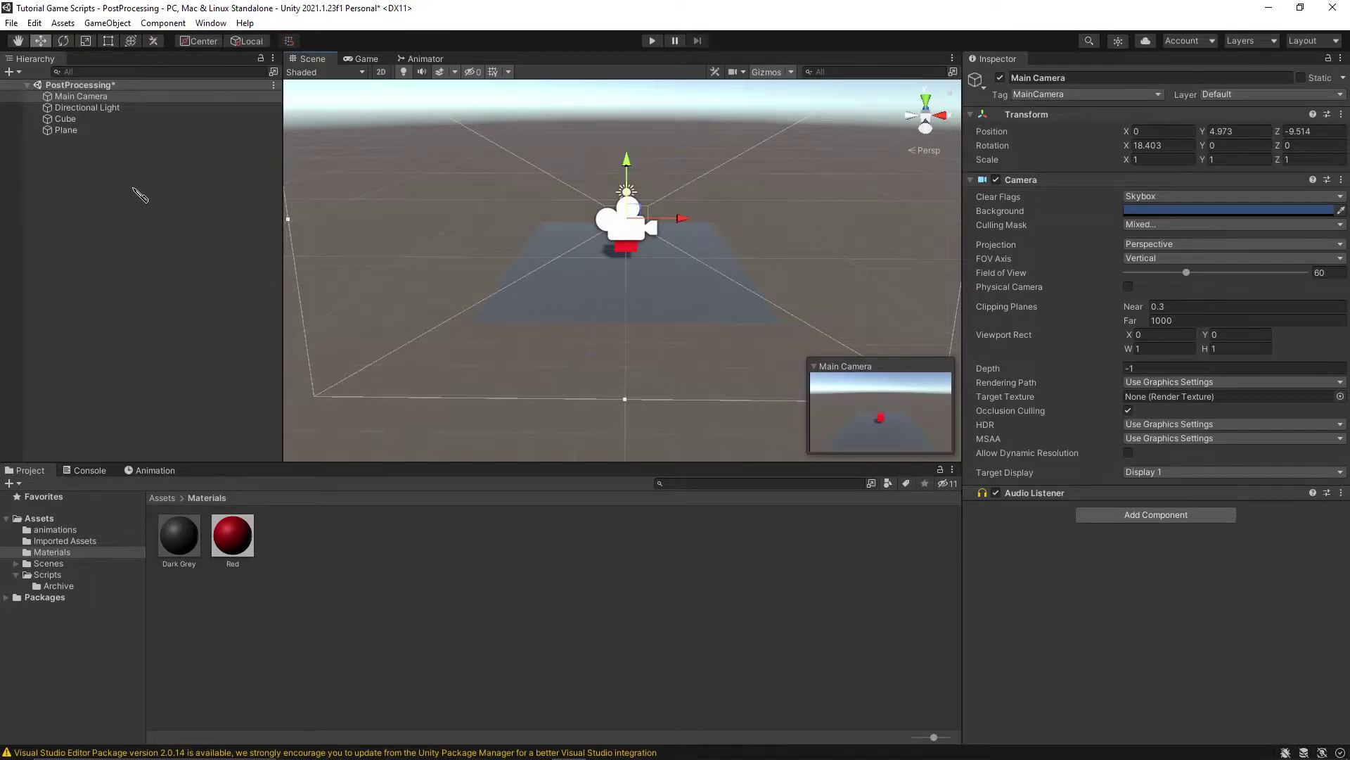
- Create an empty game object in the scene and name it PostProcessing
{"action": "right_click", "coordinate": [80, 181]}
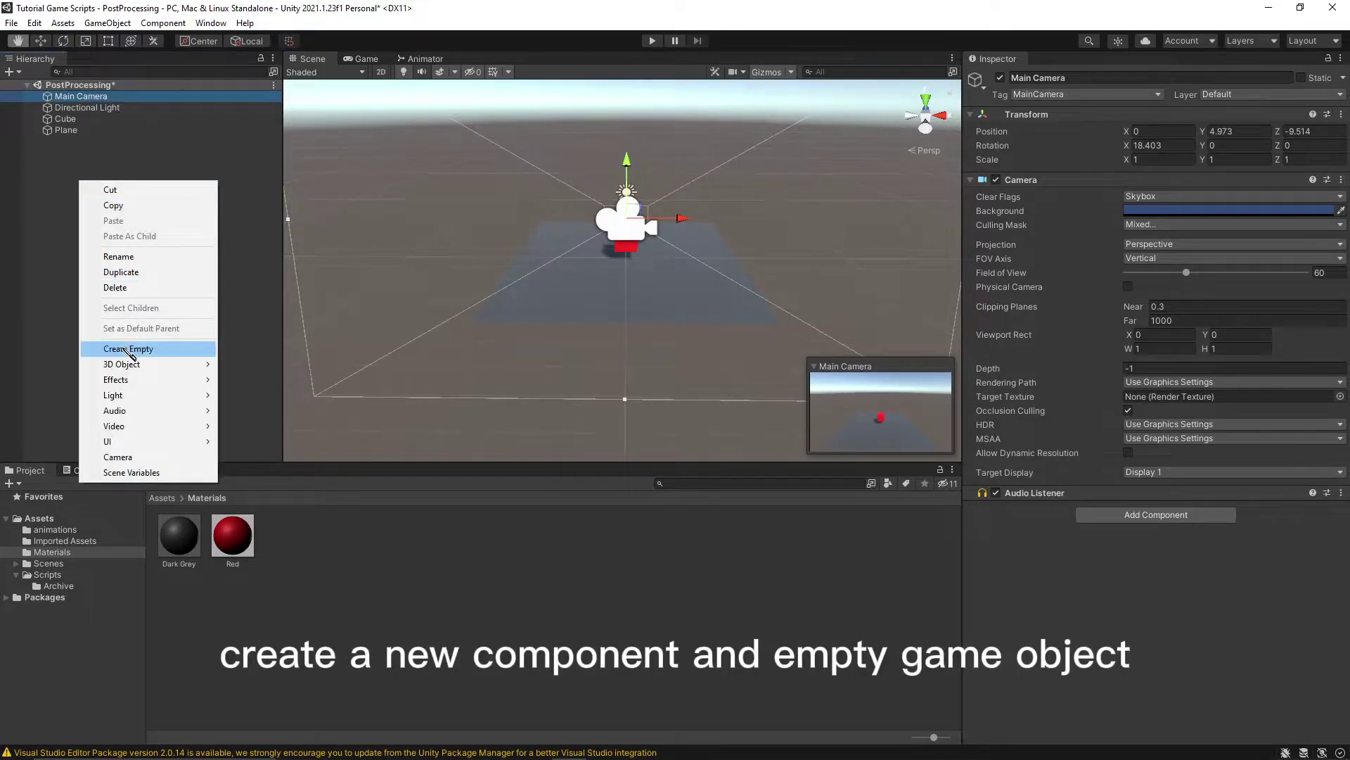
{"action": "left_click", "coordinate": [149, 349]}
{"action": "type", "text": "PostPros"}
{"action": "key", "text": "BackSpace"}
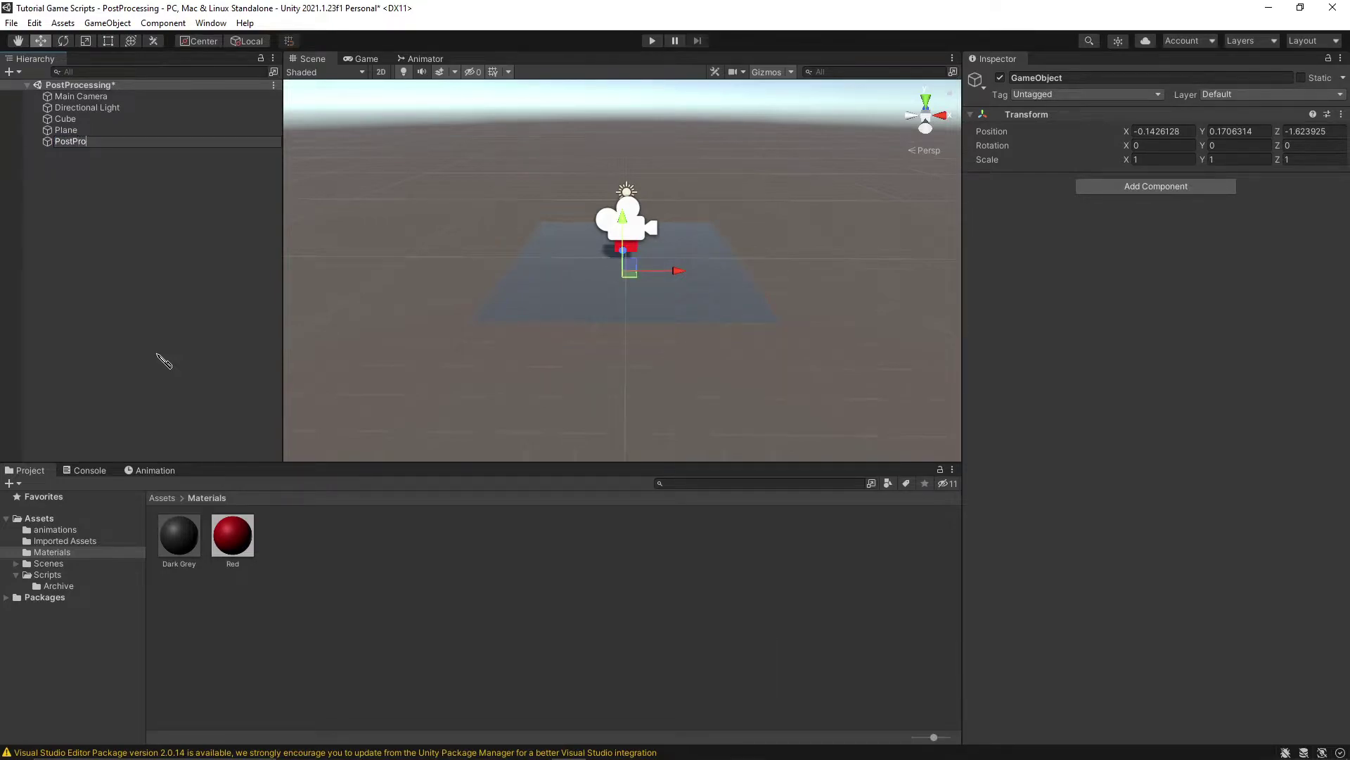
{"action": "type", "text": "cessing"}
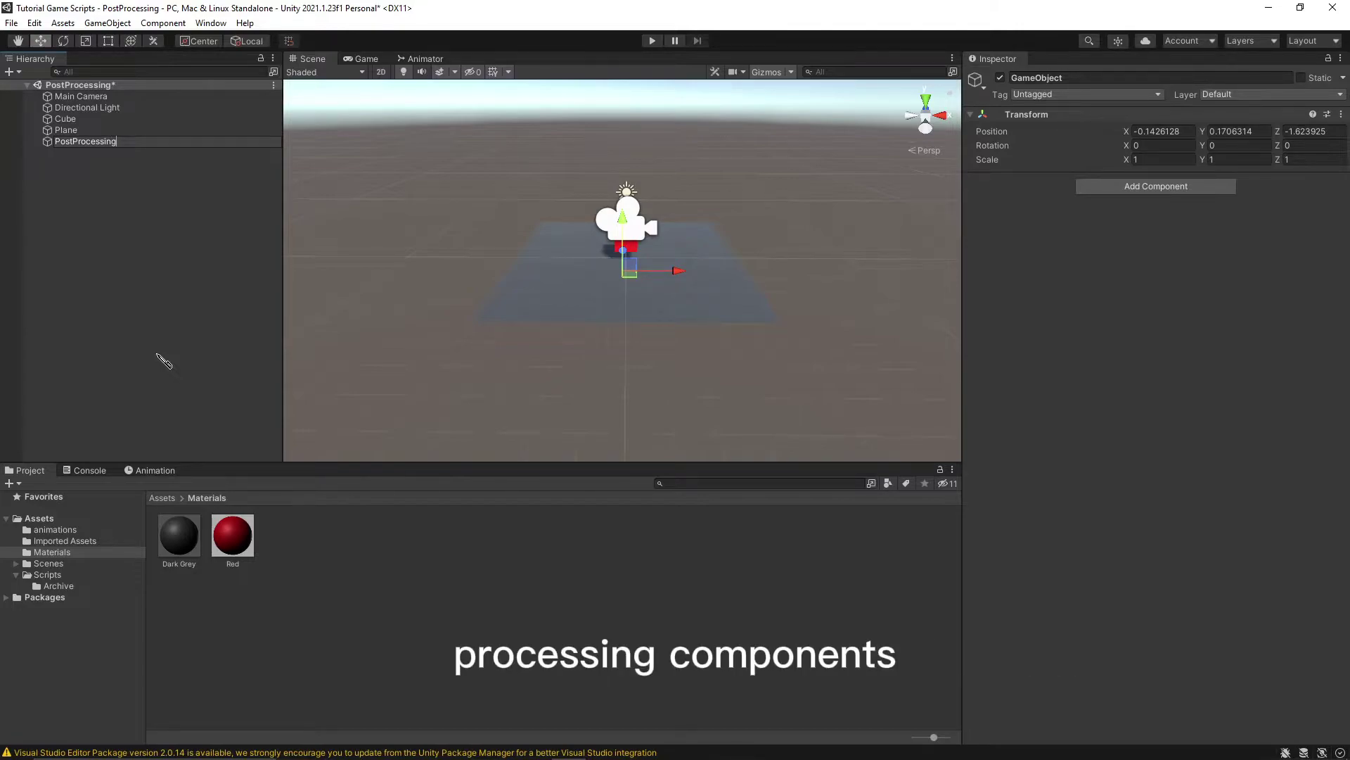
{"action": "key", "text": "Return"}
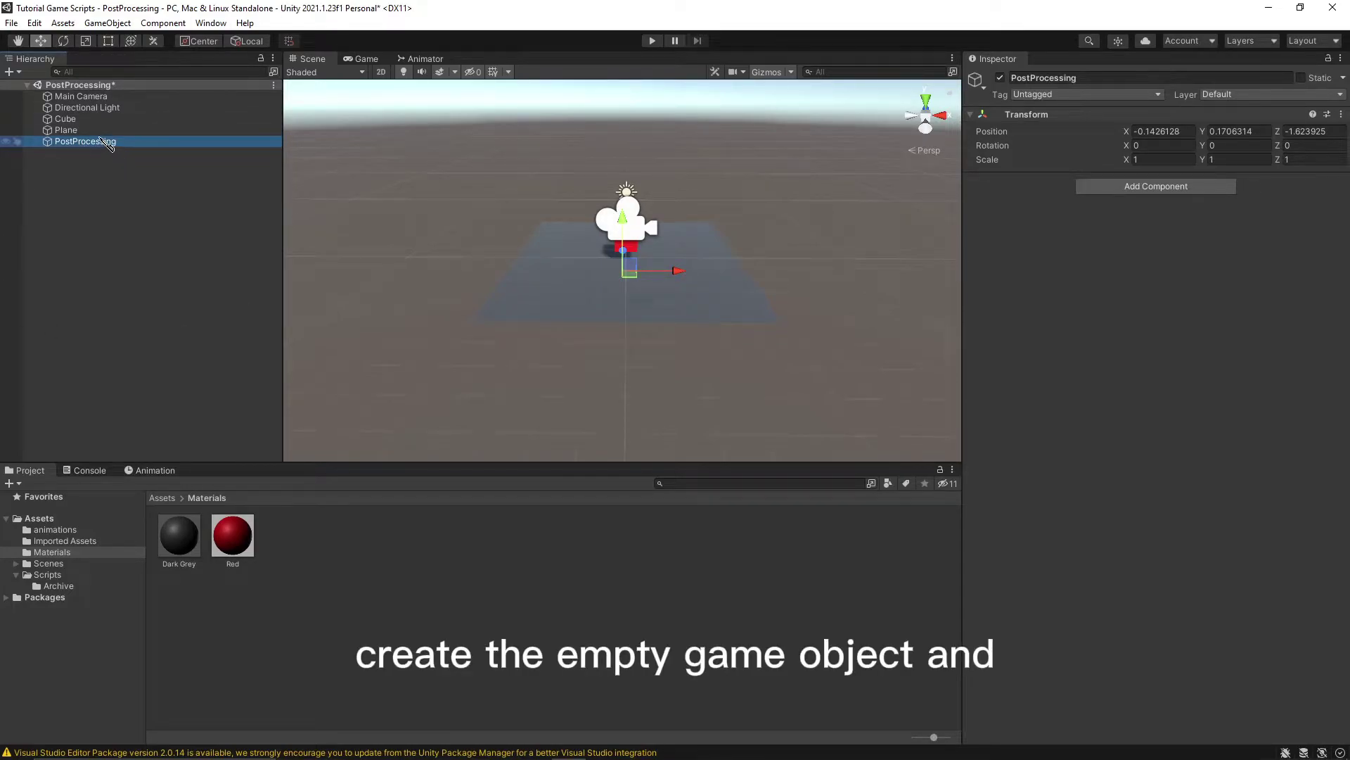
- Add a Post-process Volume component to the PostProcessing object and make the volume global
{"action": "left_click", "coordinate": [1126, 186]}
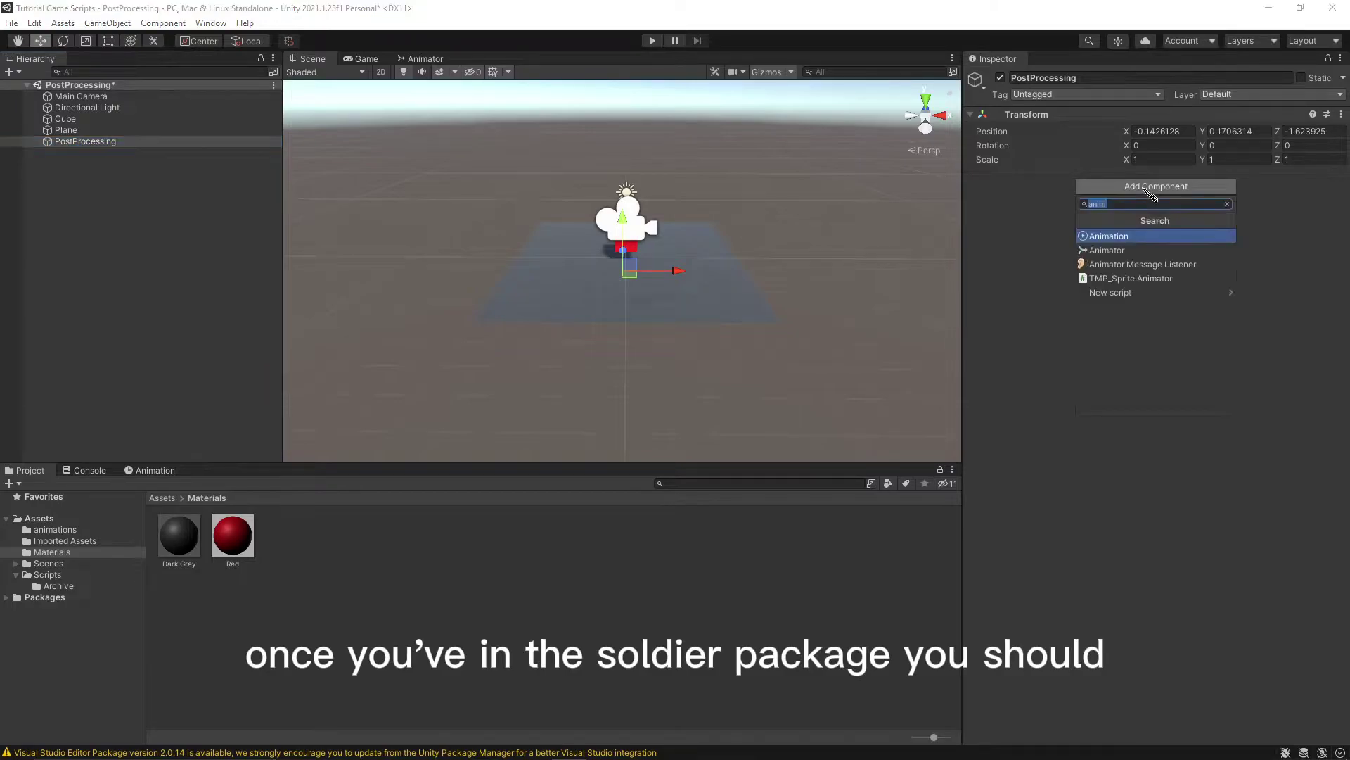
{"action": "type", "text": "pro"}
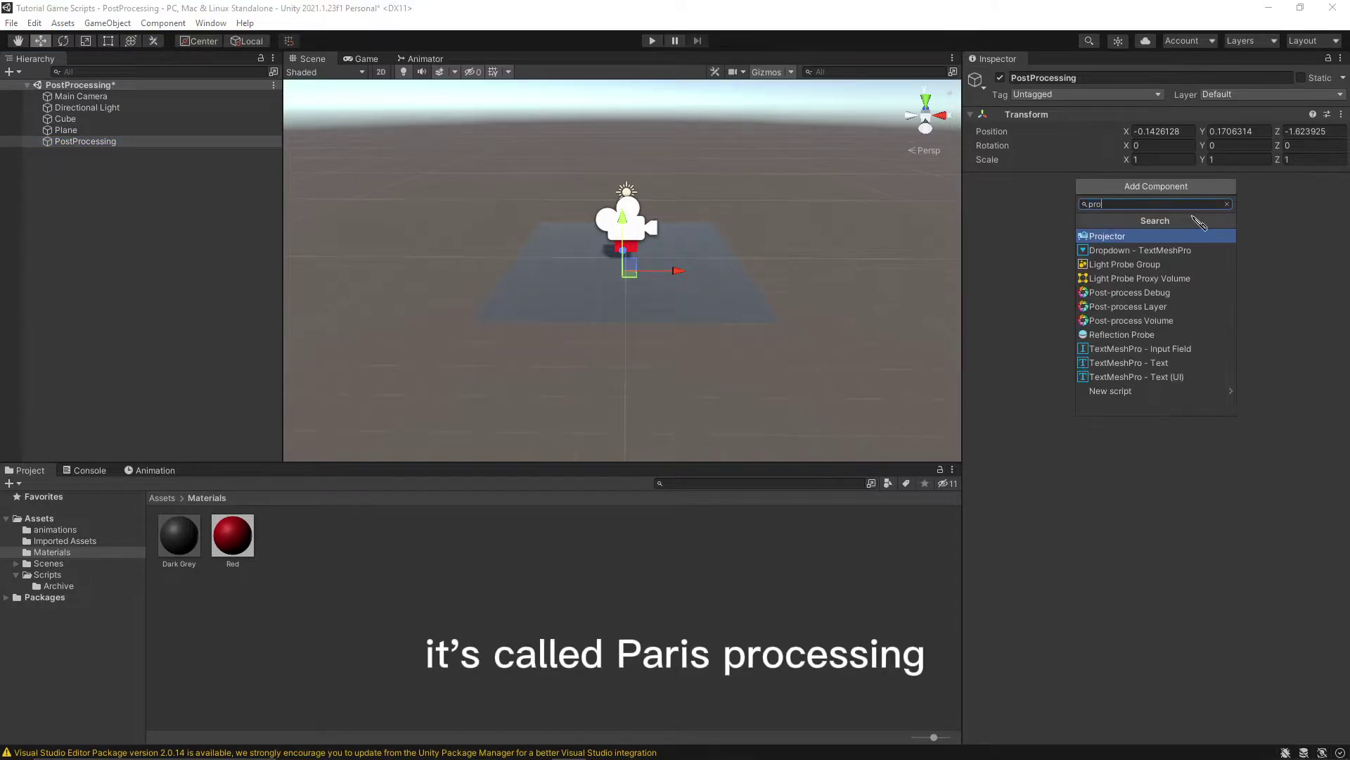
{"action": "type", "text": "s"}
{"action": "key", "text": "BackSpace"}
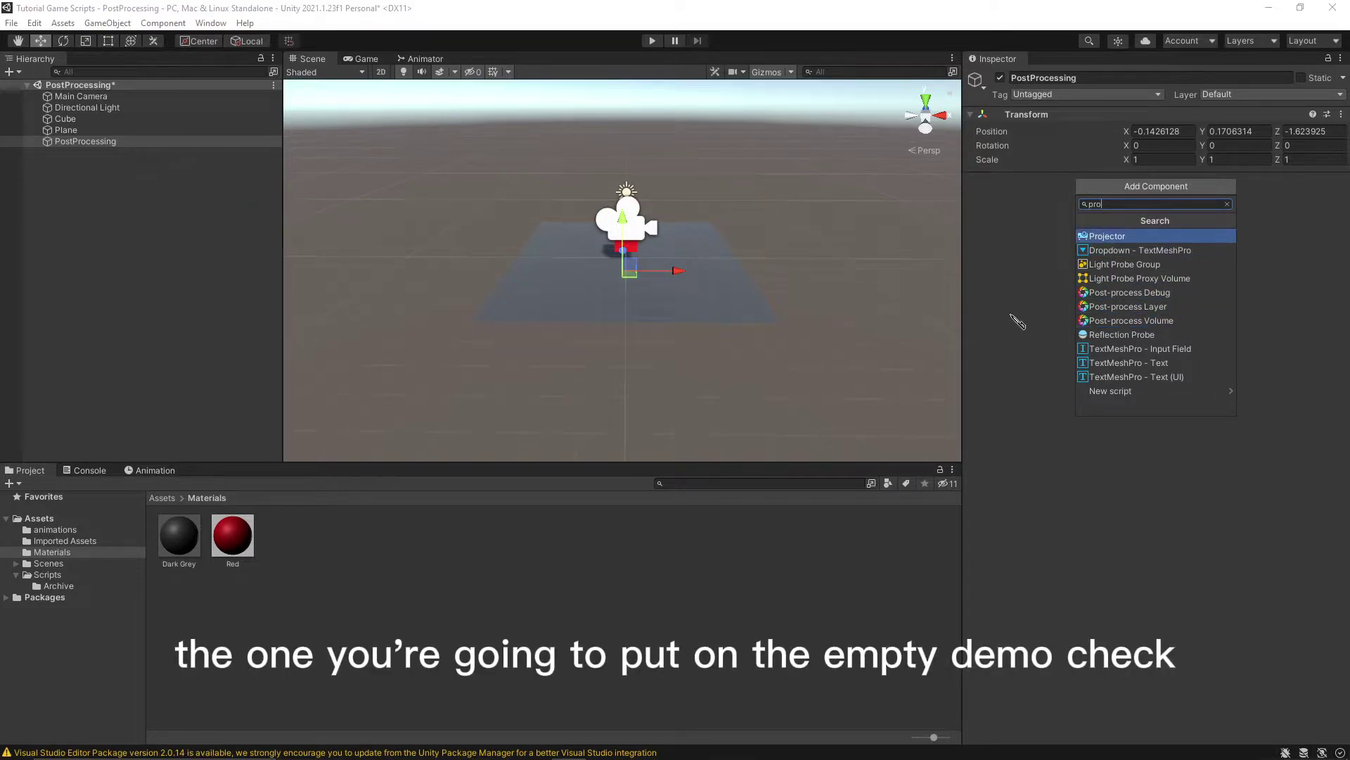
{"action": "left_click", "coordinate": [1111, 320]}
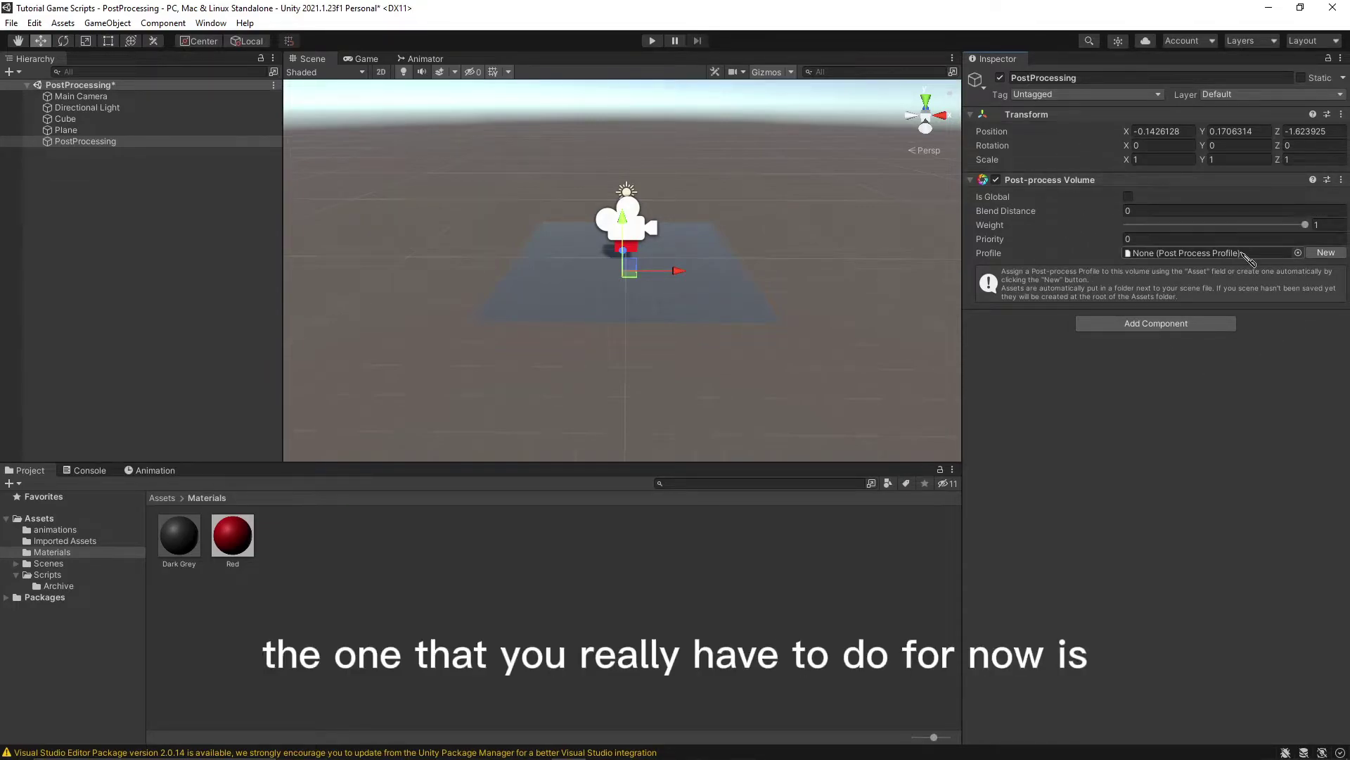
{"action": "left_click", "coordinate": [1128, 196]}
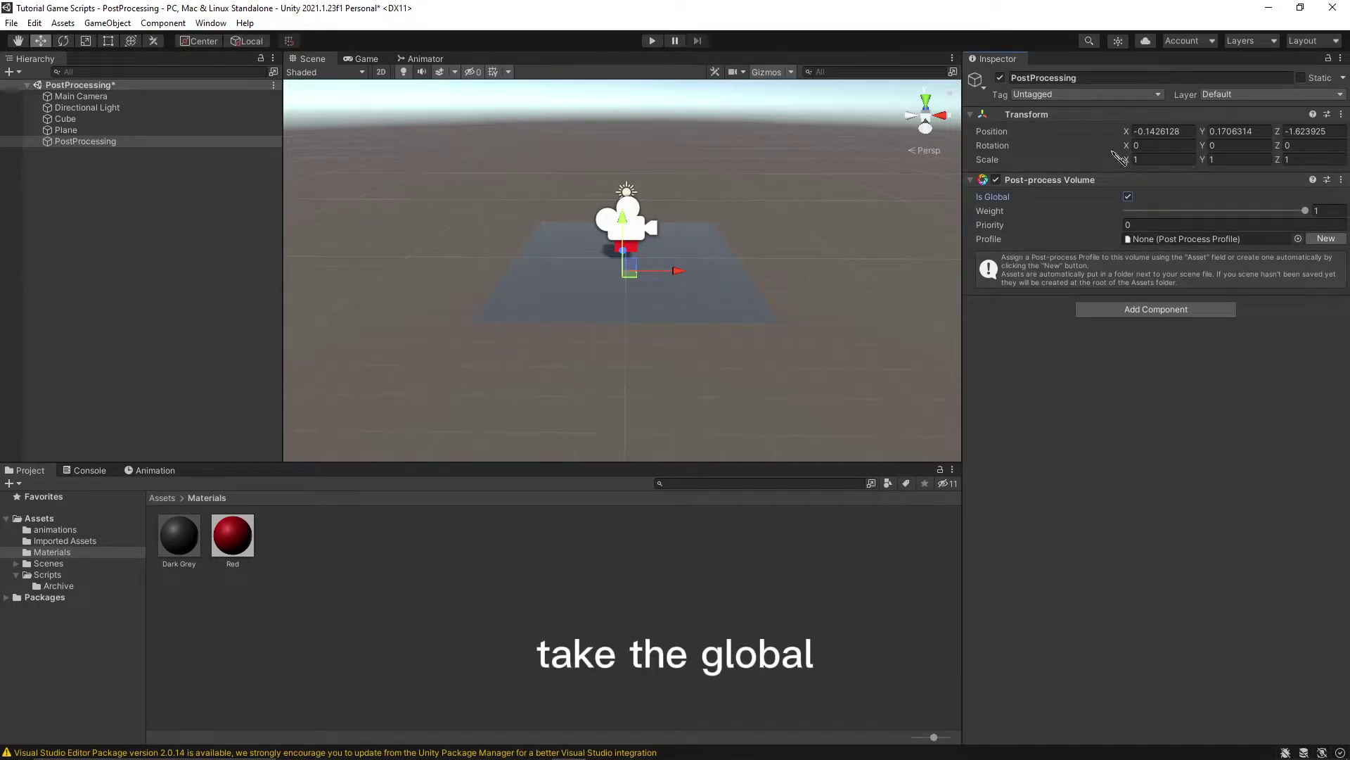
- Create a new profile for the Post-process Volume and locate its asset in the project files
{"action": "left_click", "coordinate": [1327, 239]}
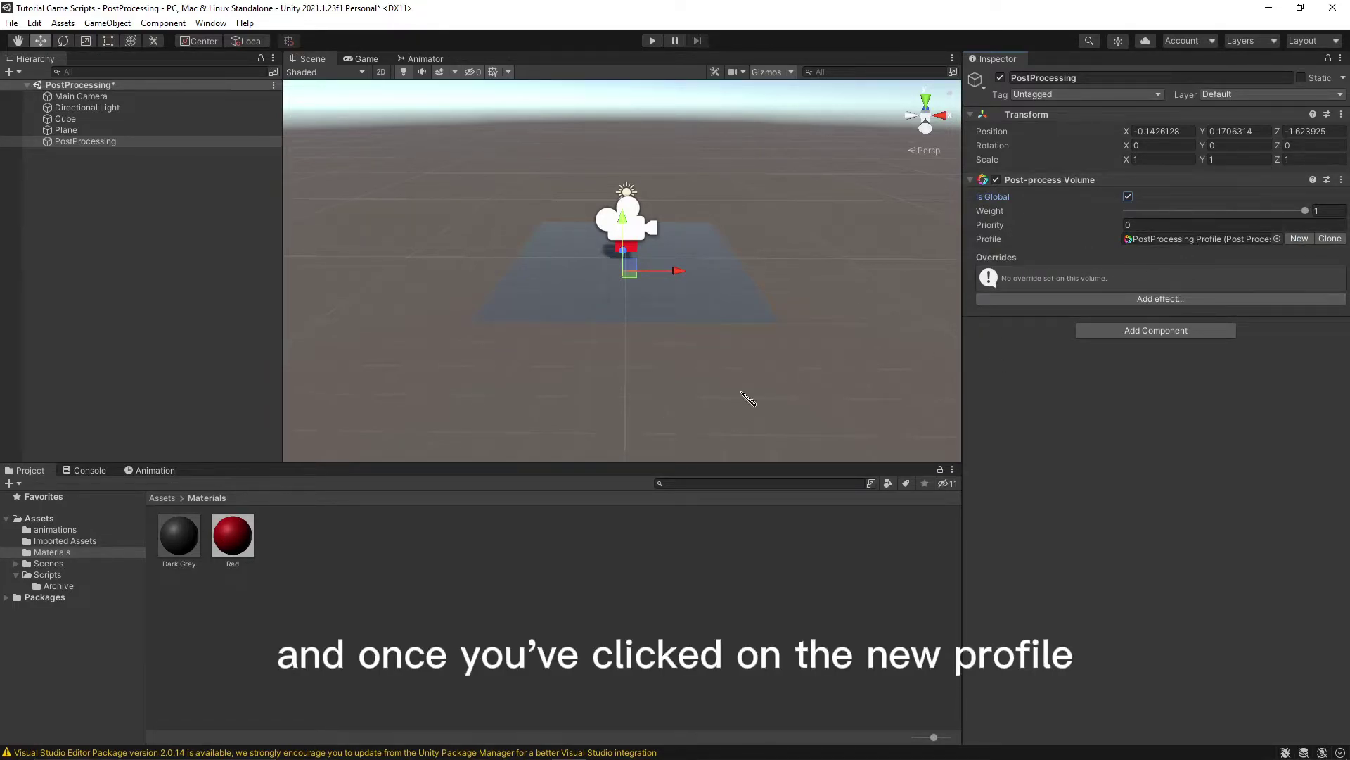
{"action": "left_click", "coordinate": [168, 498]}
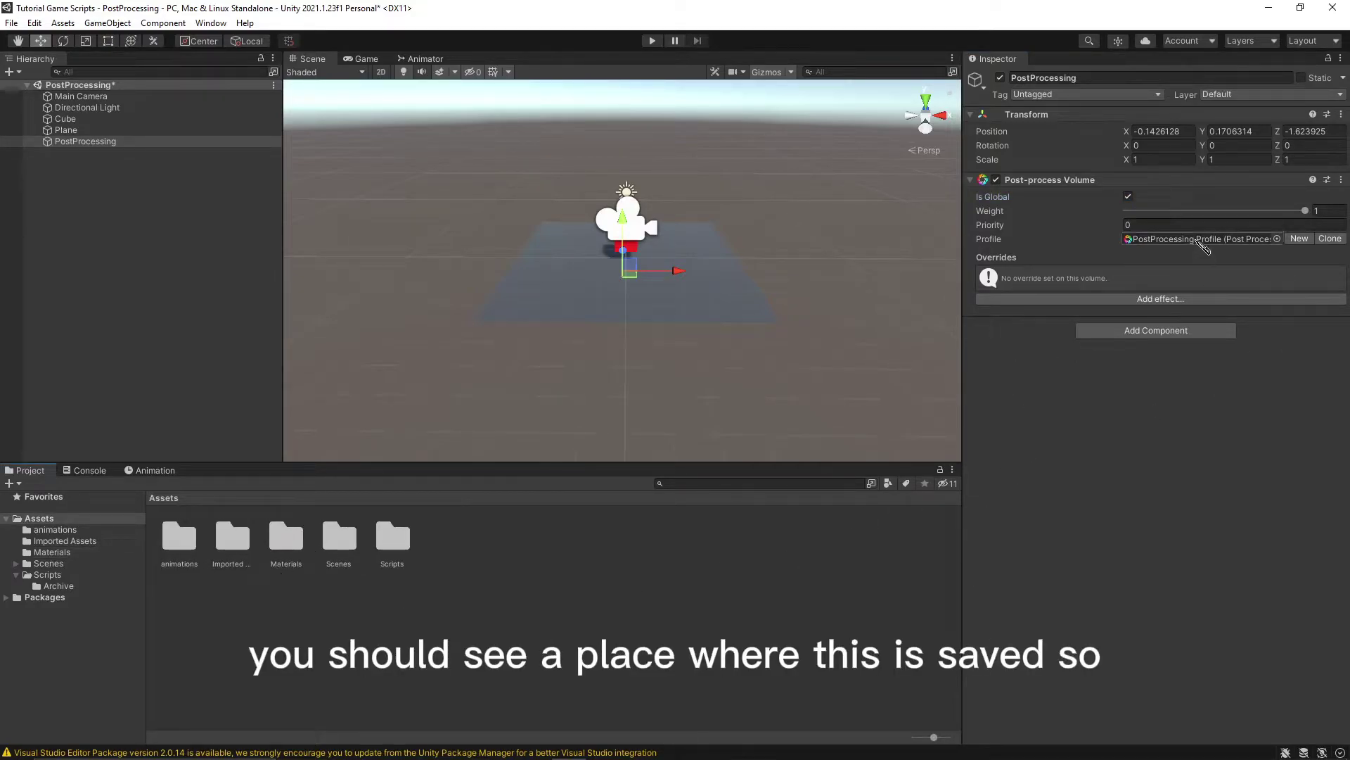
{"action": "double_click", "coordinate": [1154, 239]}
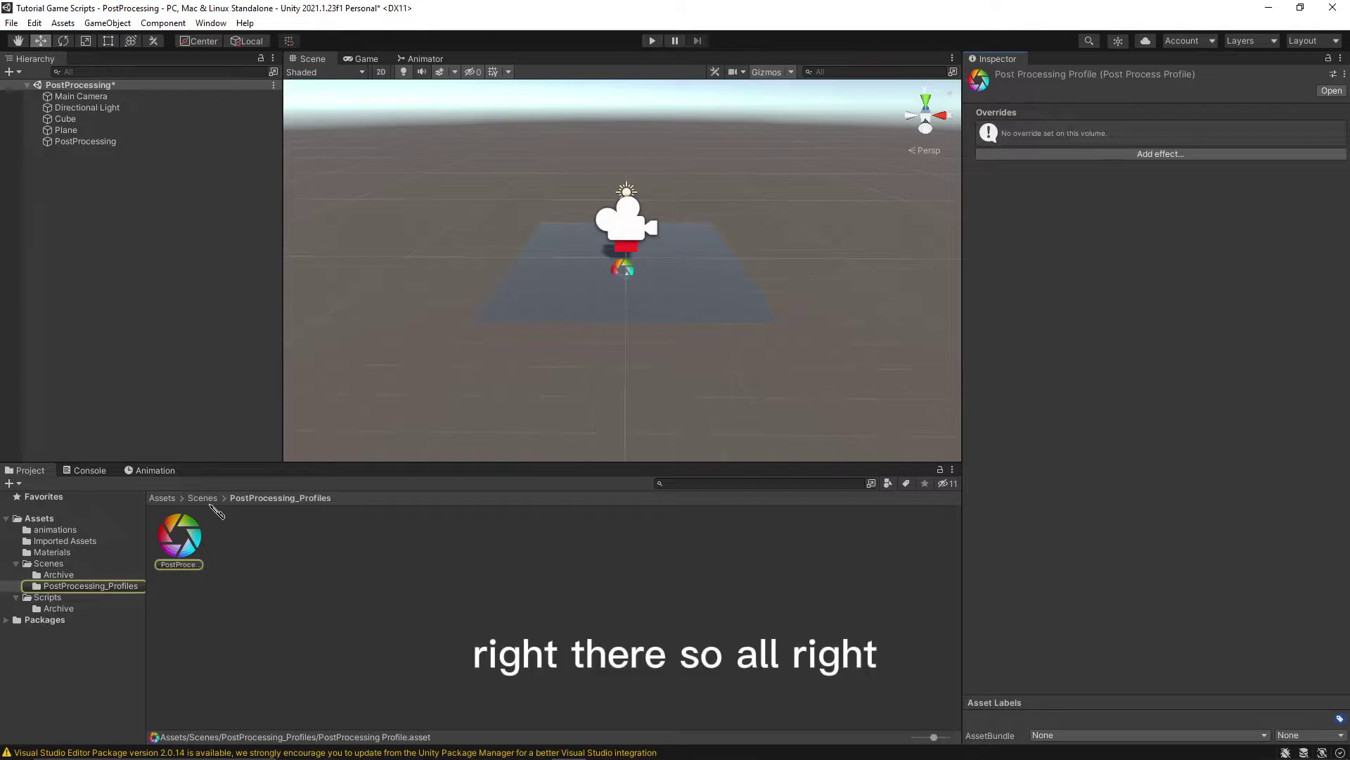
{"action": "left_click", "coordinate": [208, 499]}
{"action": "left_click", "coordinate": [169, 497]}
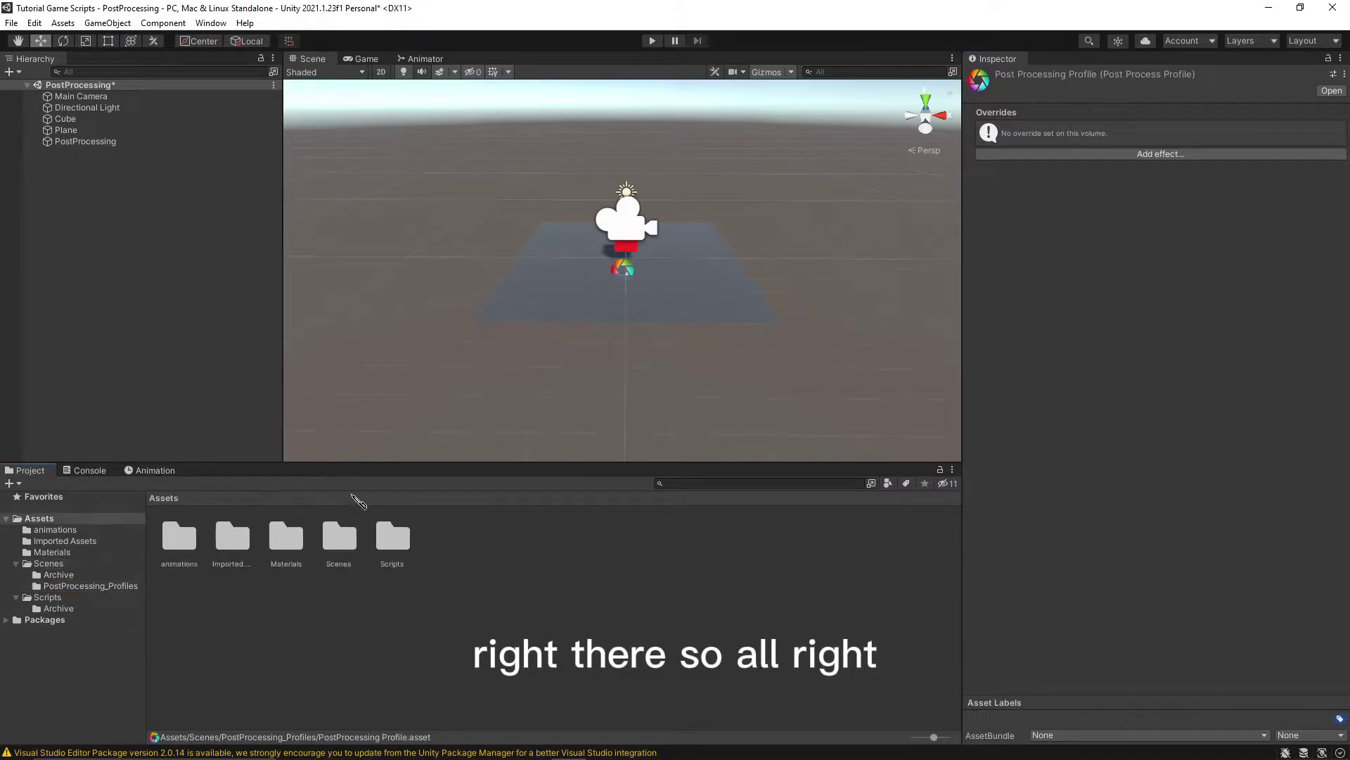
- Move the PostProcessing_Profiles folder from Scenes into the main Assets folder and open it there
{"action": "left_click", "coordinate": [337, 549]}
{"action": "double_click", "coordinate": [340, 552]}
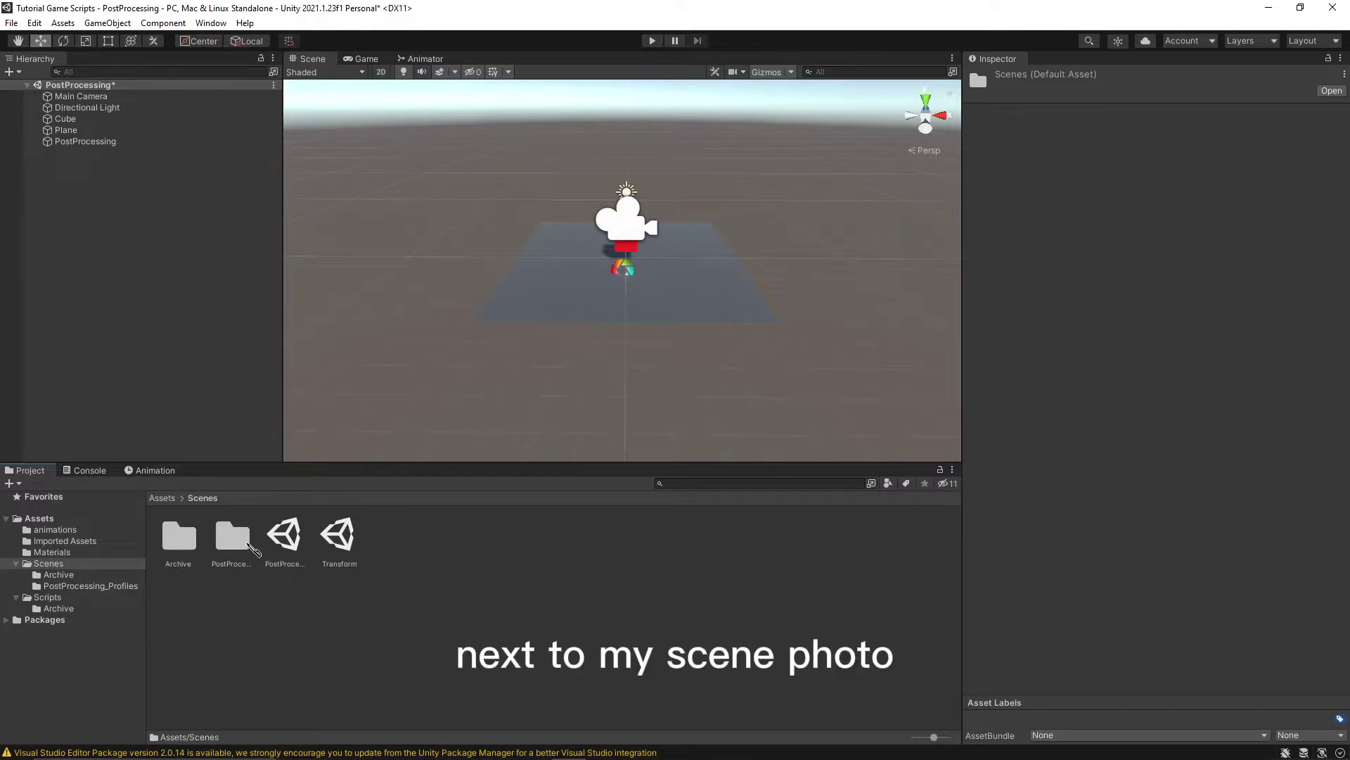
{"action": "double_click", "coordinate": [234, 538]}
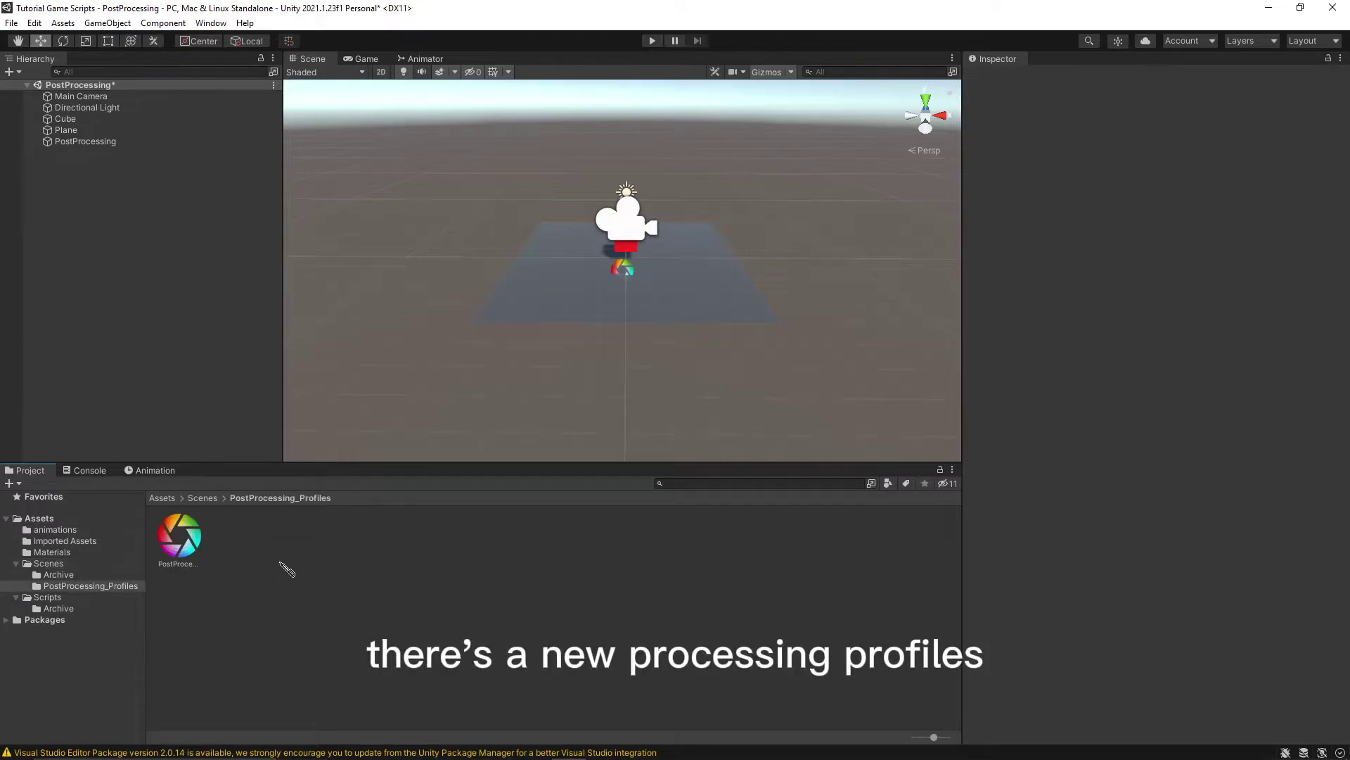
{"action": "left_click", "coordinate": [206, 497]}
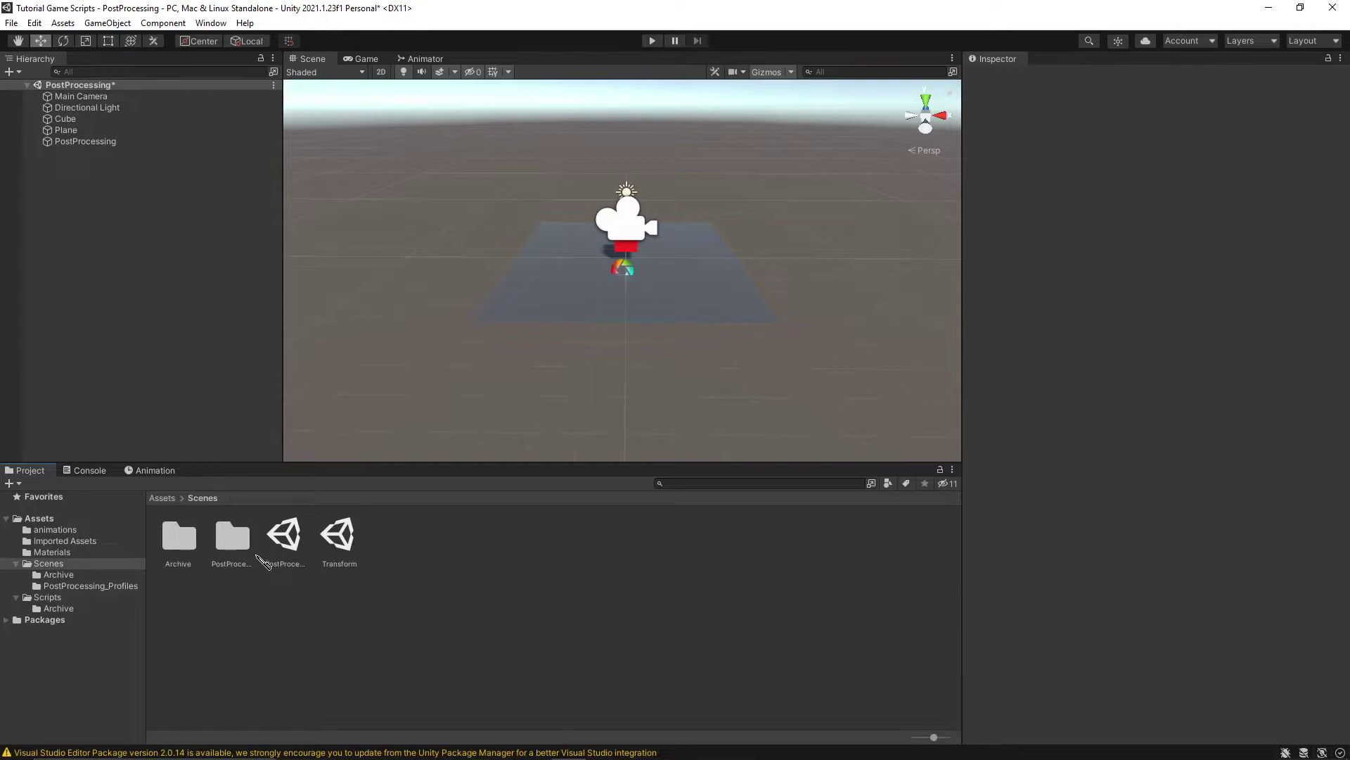
{"action": "left_click_drag", "start_coordinate": [236, 538], "coordinate": [41, 519]}
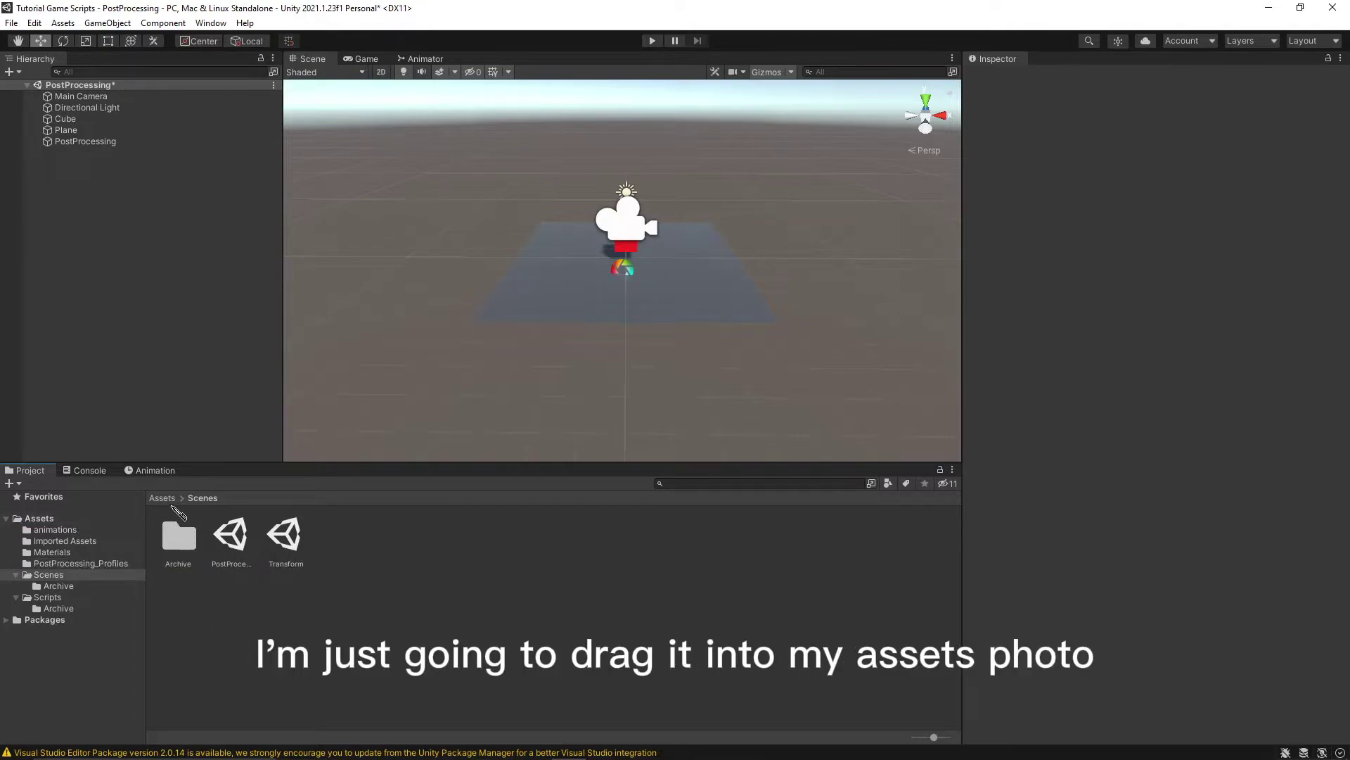
{"action": "left_click", "coordinate": [163, 498]}
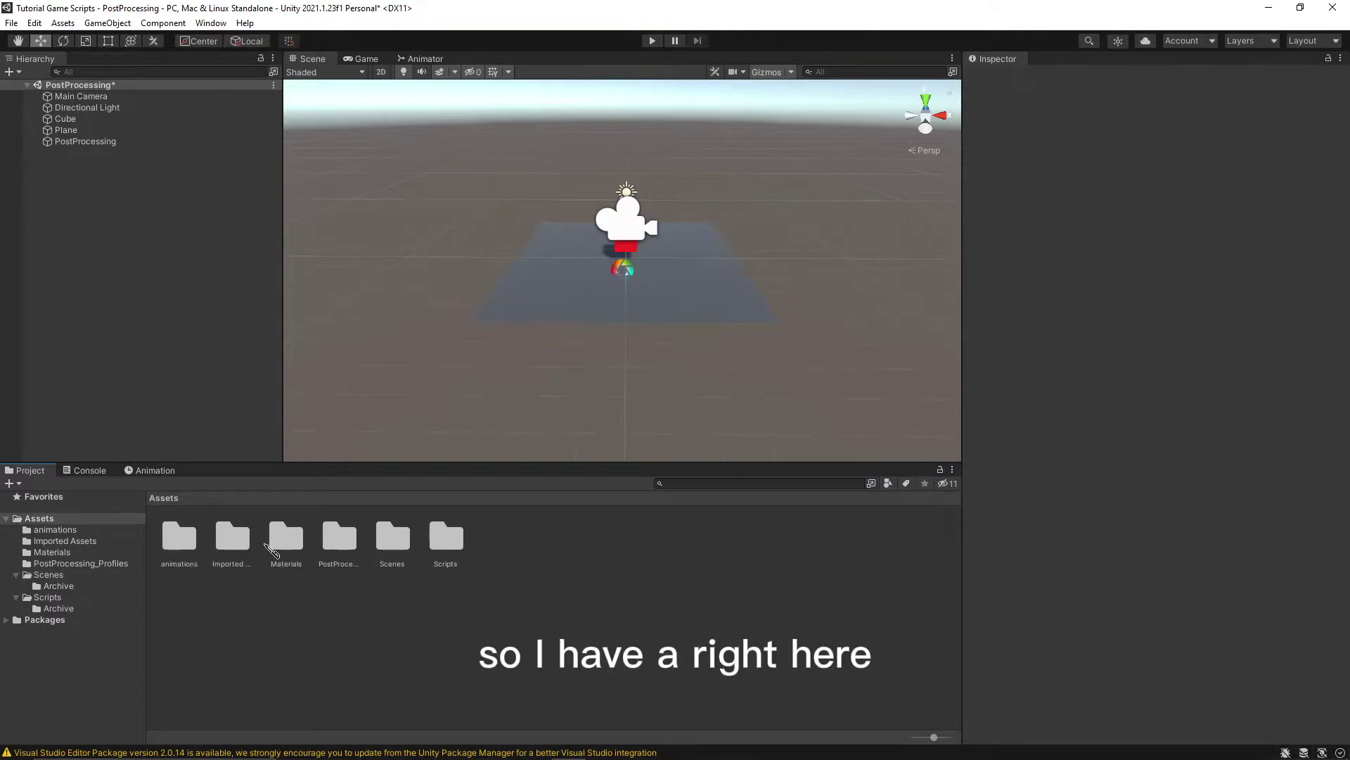
{"action": "double_click", "coordinate": [341, 538]}
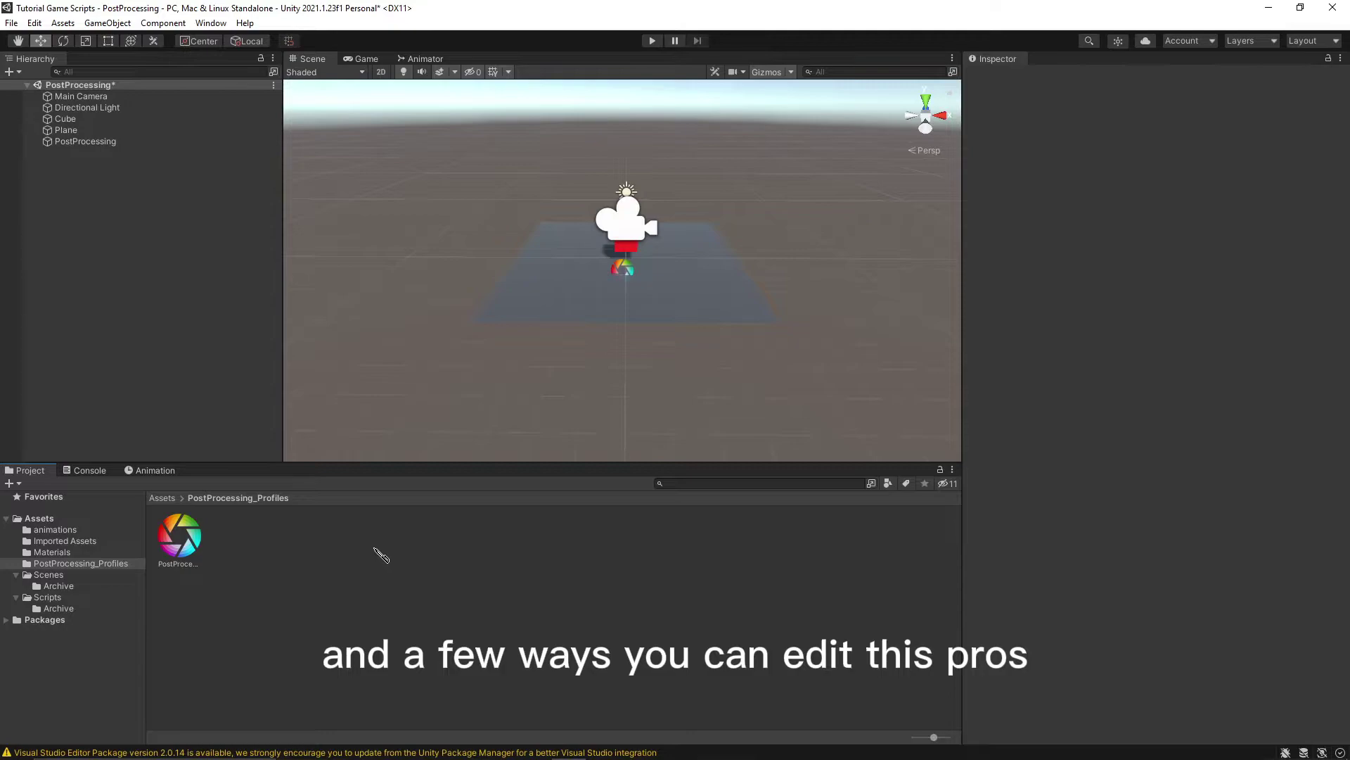
- Examine the effect override settings on the profile asset and on the PostProcessing object's volume
{"action": "left_click", "coordinate": [181, 543]}
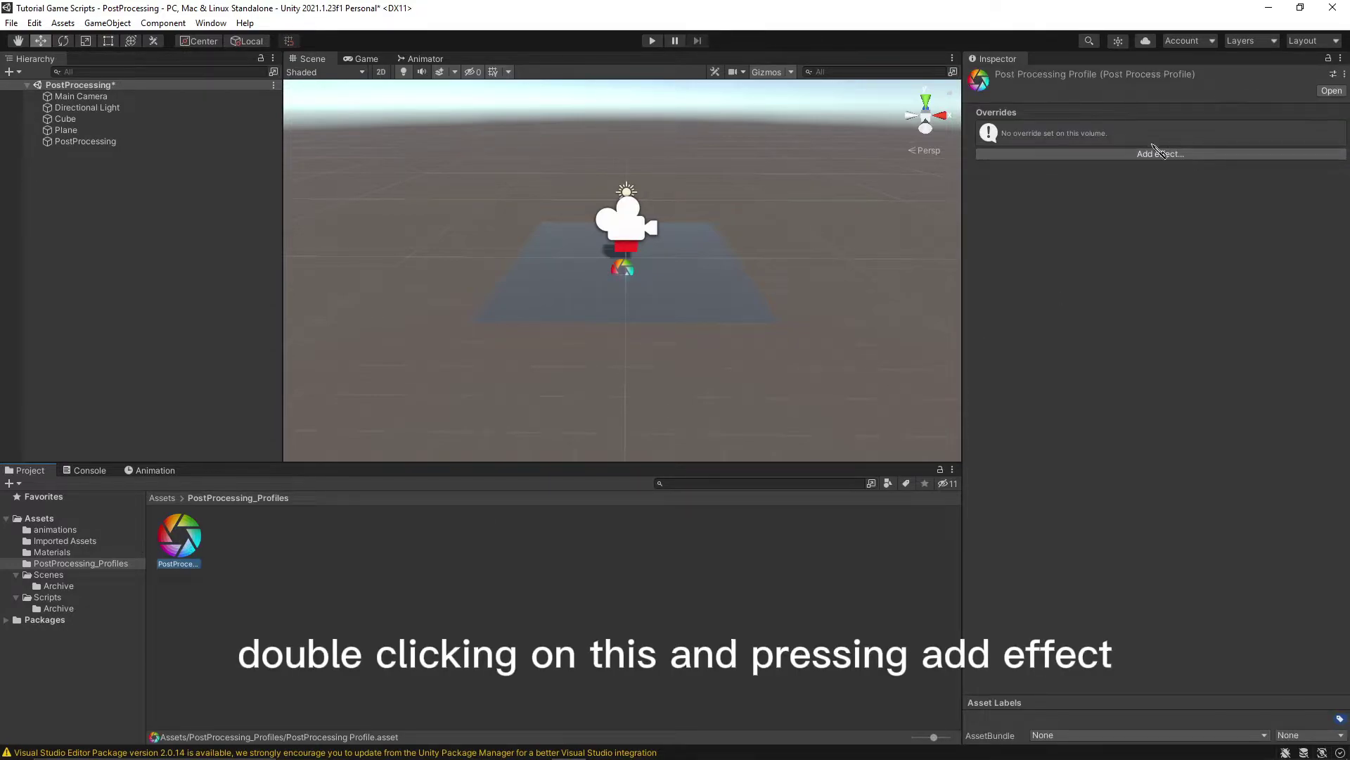
{"action": "left_click", "coordinate": [106, 141]}
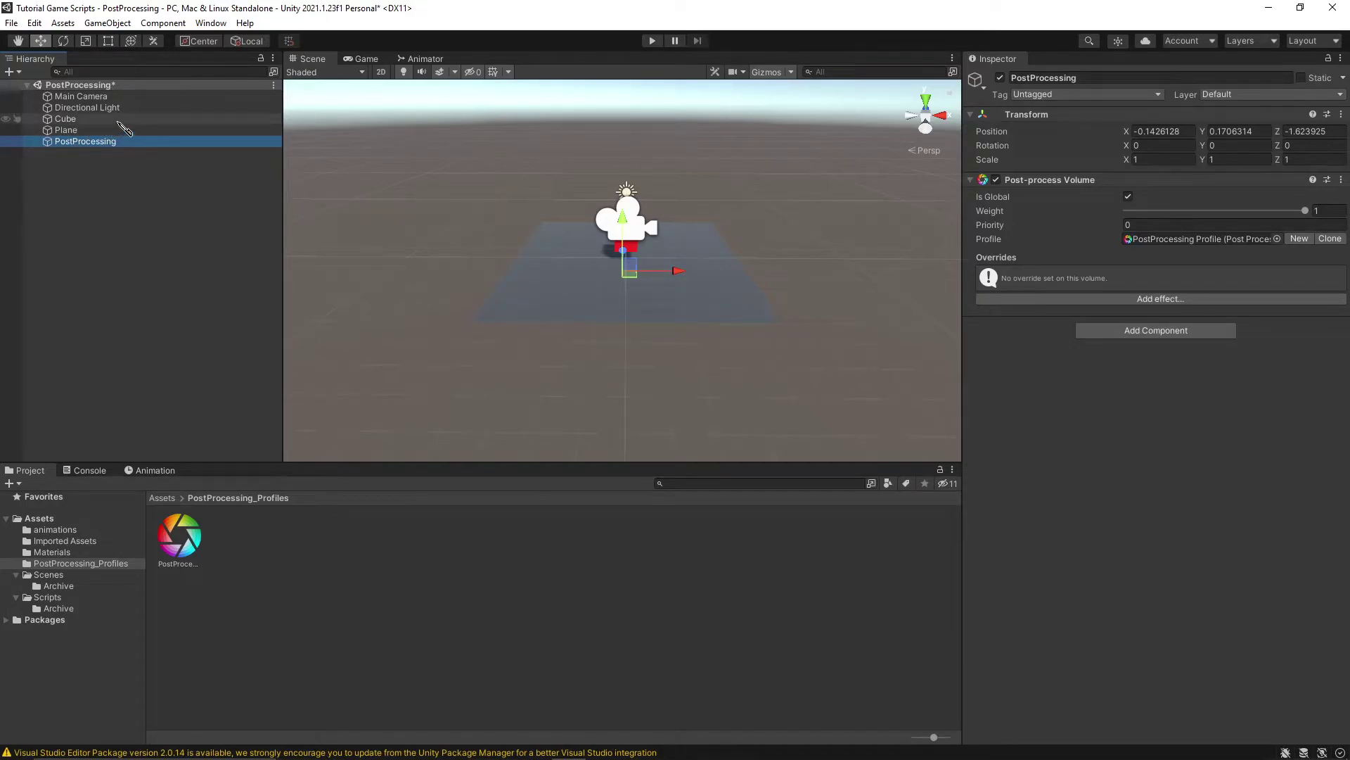
- Add a Post-process Layer component to the Main Camera
{"action": "left_click", "coordinate": [105, 96]}
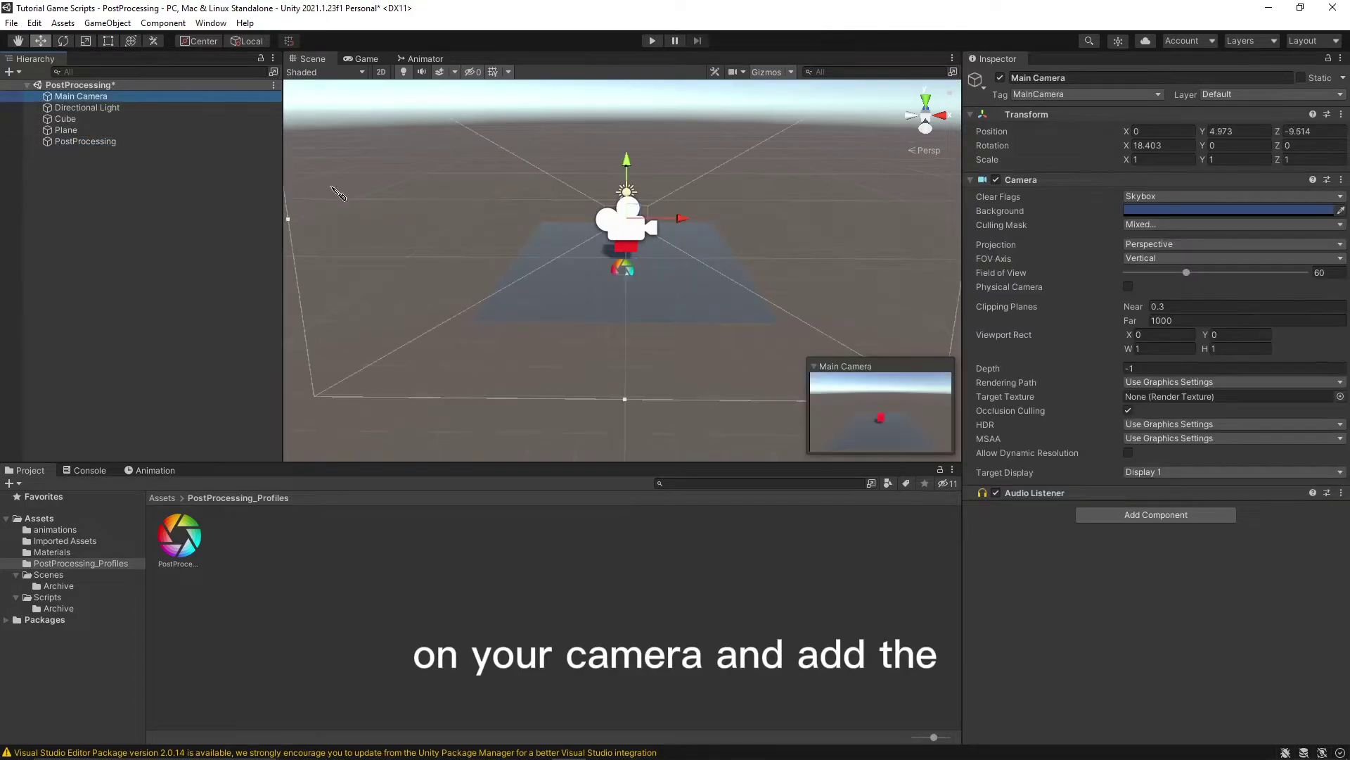
{"action": "left_click", "coordinate": [1156, 514]}
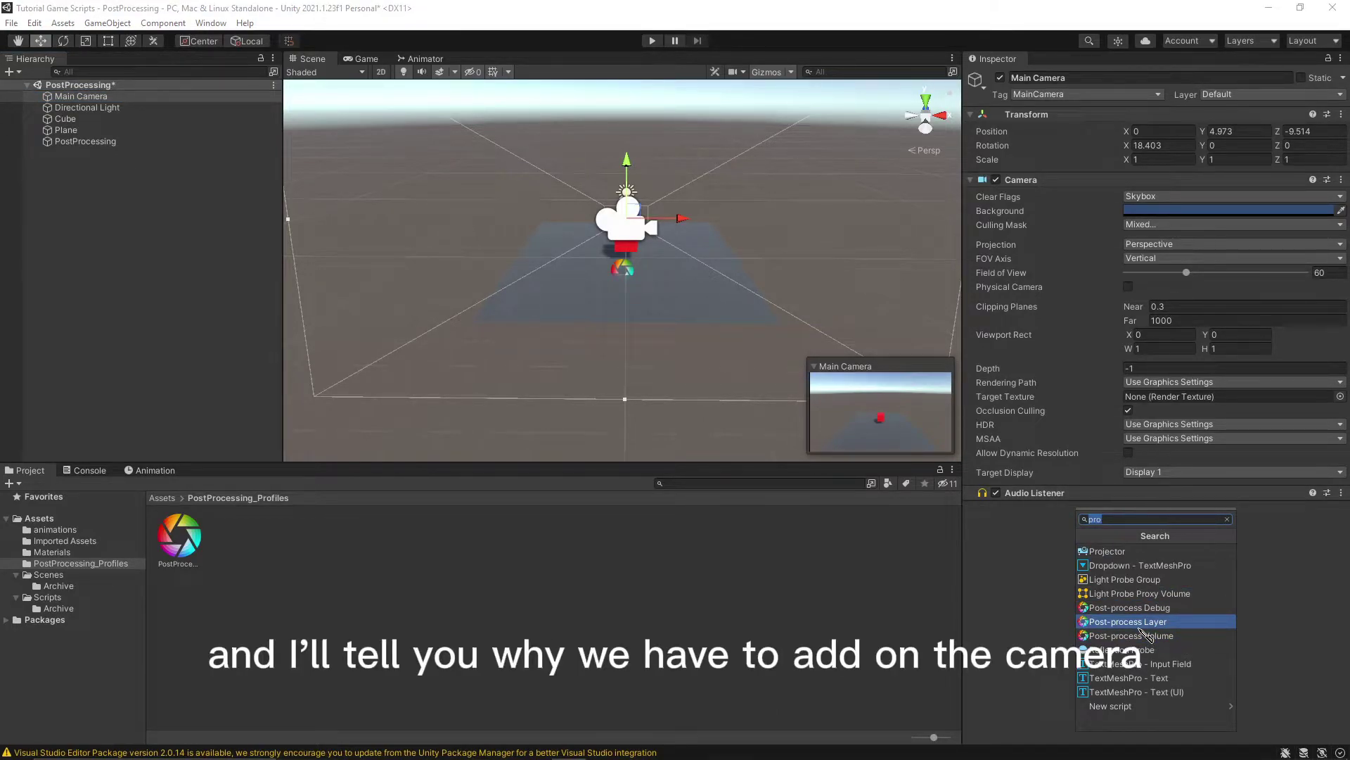
{"action": "left_click", "coordinate": [1143, 627]}
{"action": "scroll", "coordinate": [1195, 563], "scroll_direction": "down", "scroll_amount": 2}
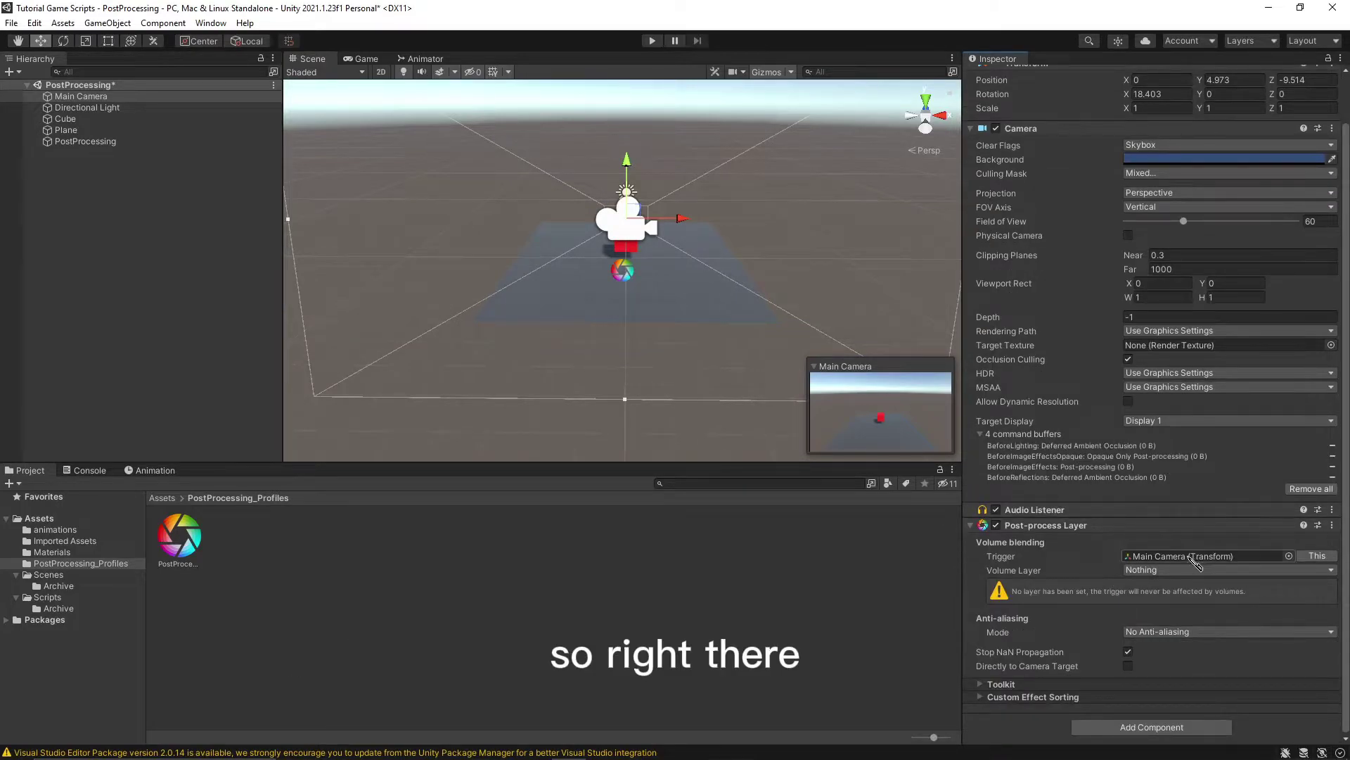
- Create an empty game object with the default name in the scene
{"action": "left_click", "coordinate": [118, 211]}
{"action": "right_click", "coordinate": [92, 172]}
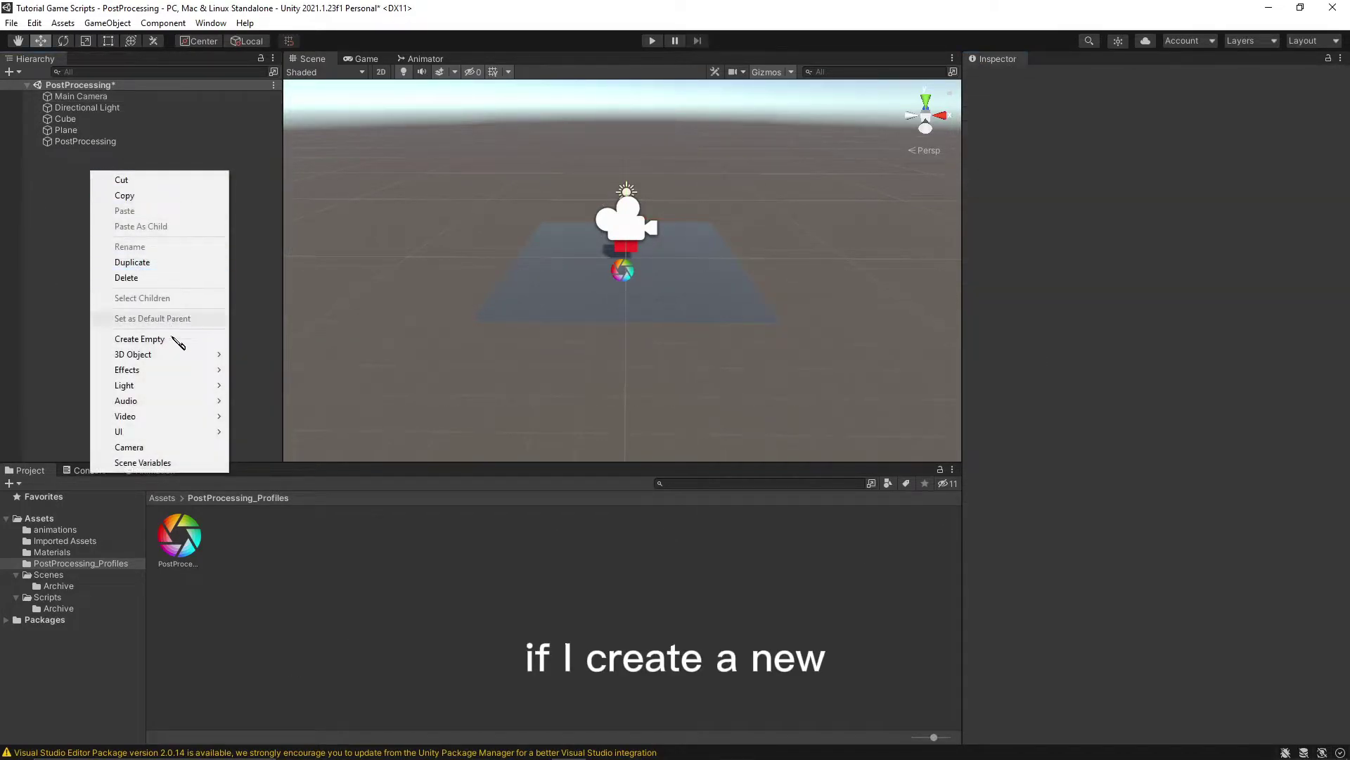
{"action": "left_click", "coordinate": [182, 338]}
{"action": "key", "text": "Return"}
- Add a Post-process Layer component to the PostProcessing object
{"action": "key", "text": "Up"}
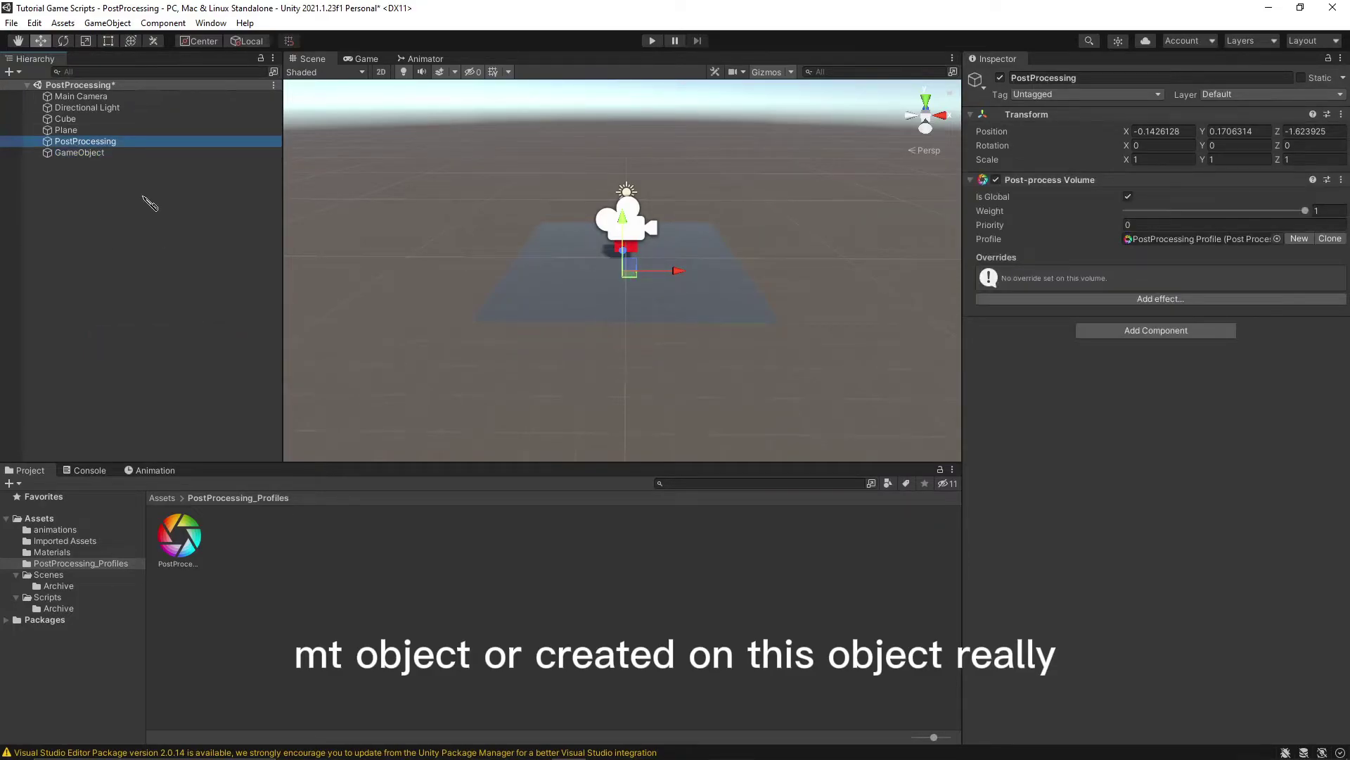
{"action": "left_click", "coordinate": [1125, 332]}
{"action": "left_click", "coordinate": [1169, 451]}
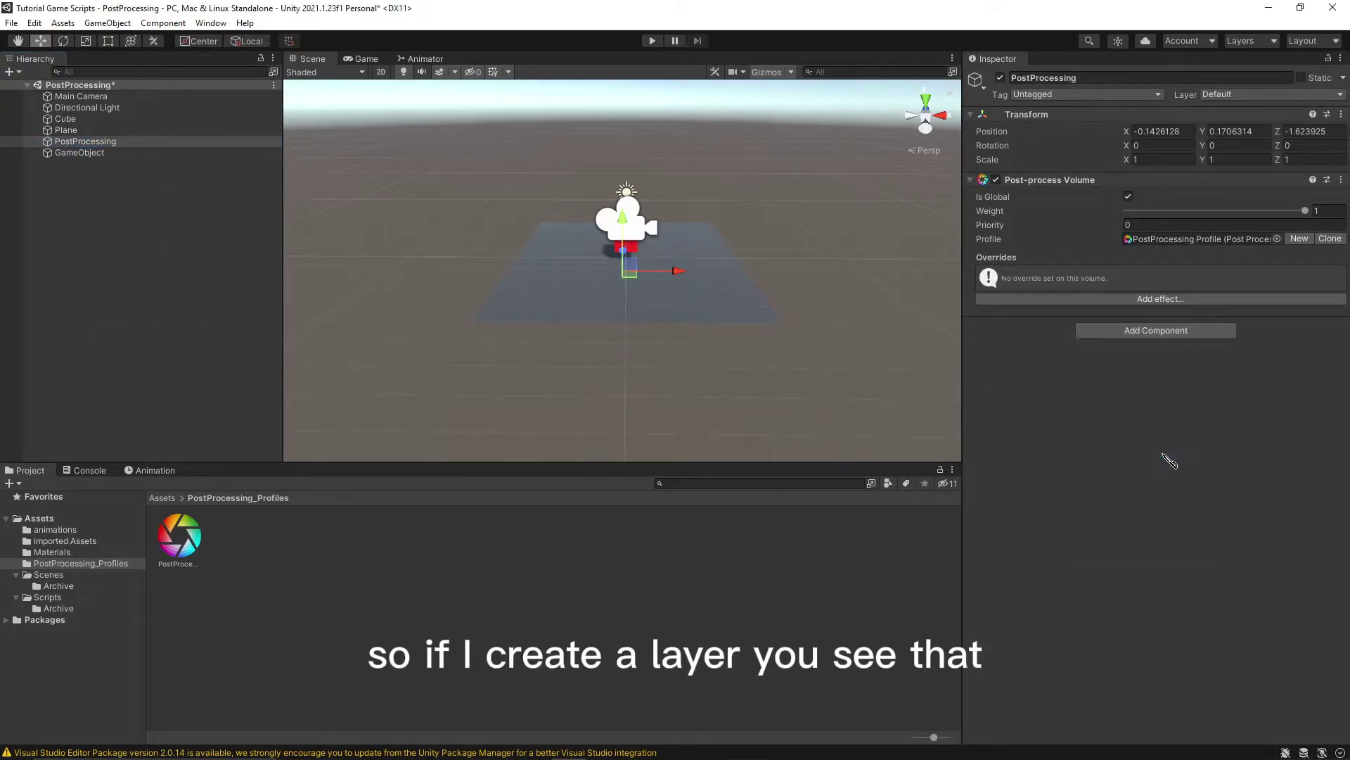
{"action": "scroll", "coordinate": [1139, 422], "scroll_direction": "down", "scroll_amount": 5}
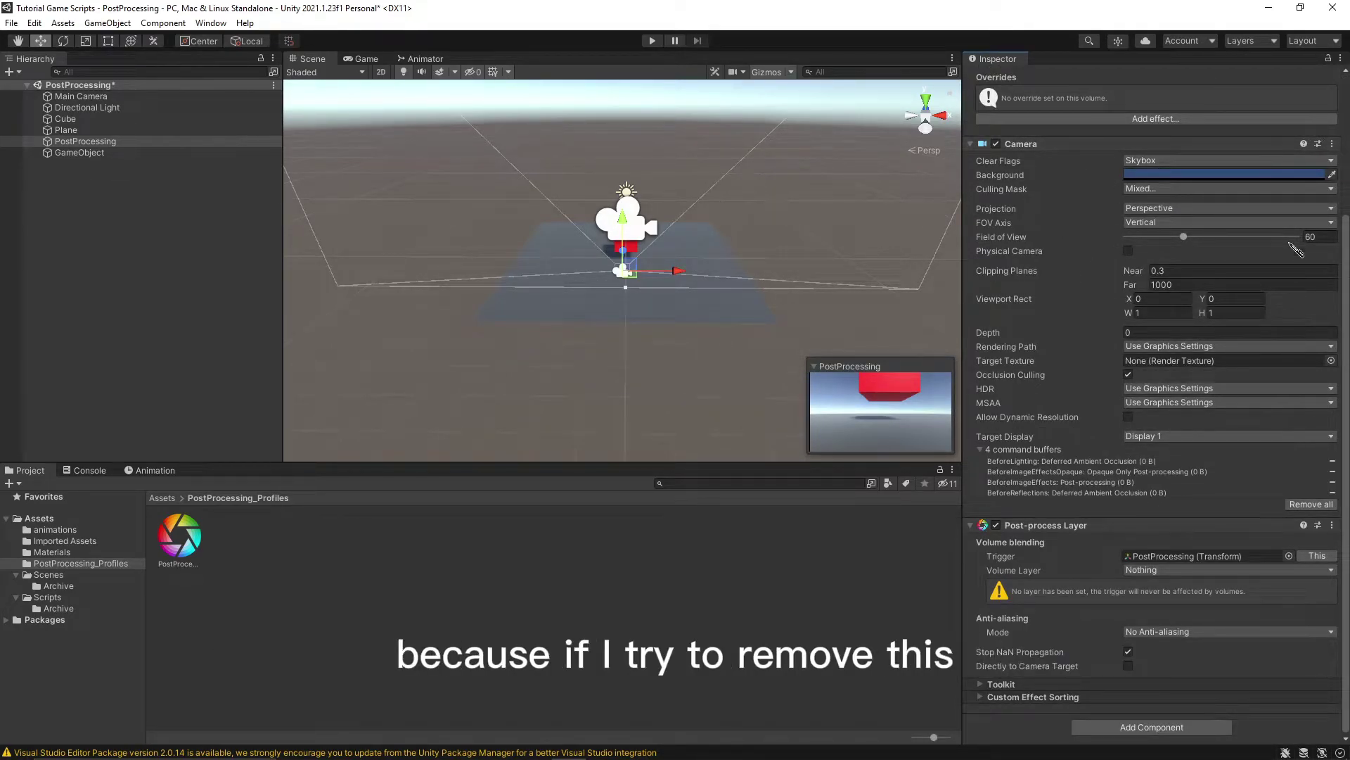
- Try to remove the Camera component from the PostProcessing object while its Post-process Layer is still attached
{"action": "left_click", "coordinate": [1332, 144]}
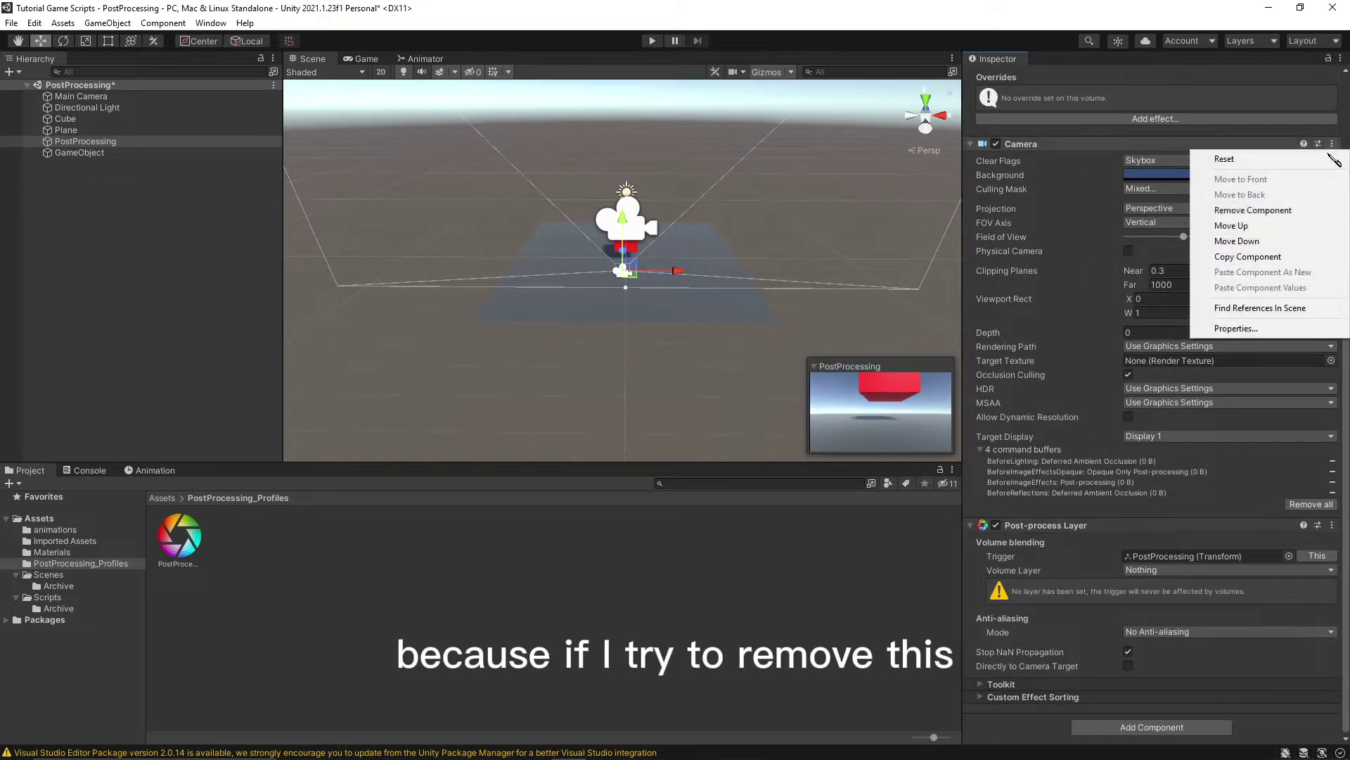
{"action": "left_click", "coordinate": [1273, 210]}
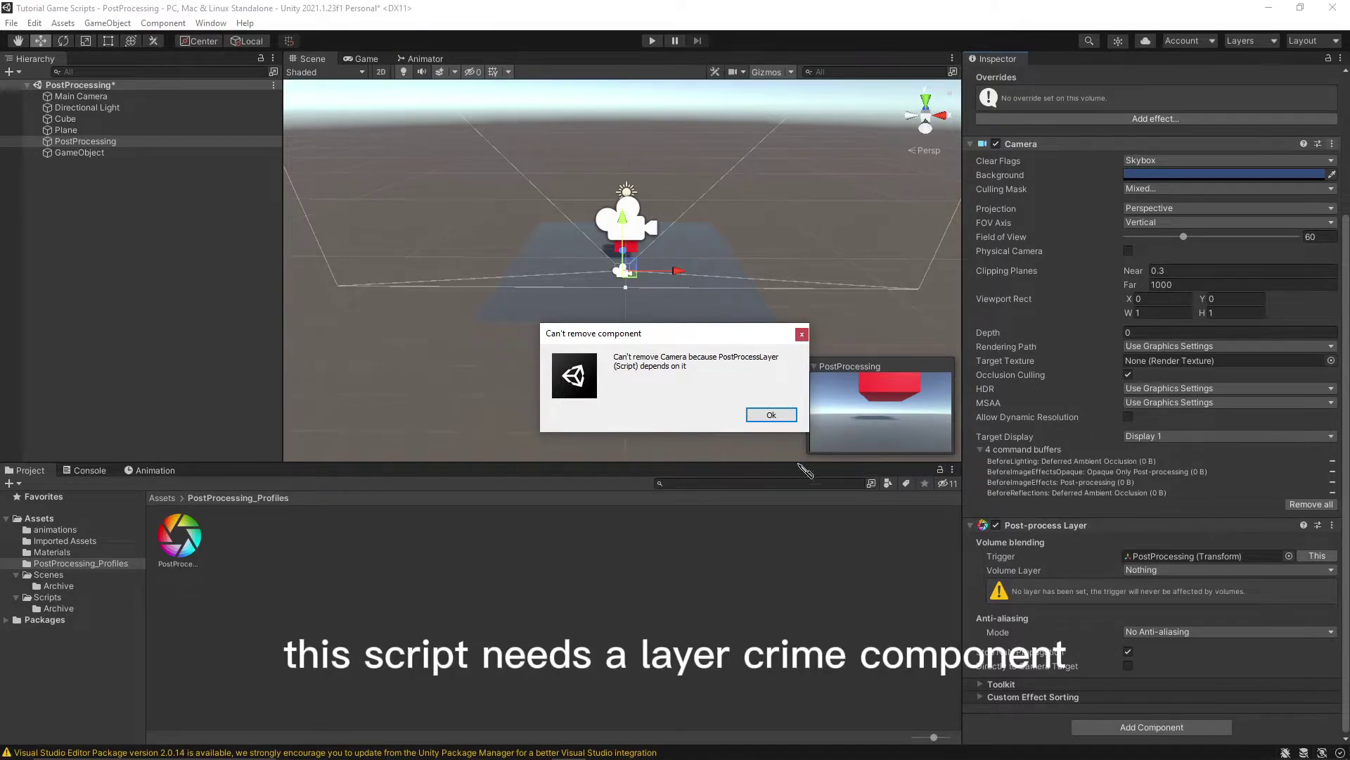
{"action": "left_click", "coordinate": [771, 414]}
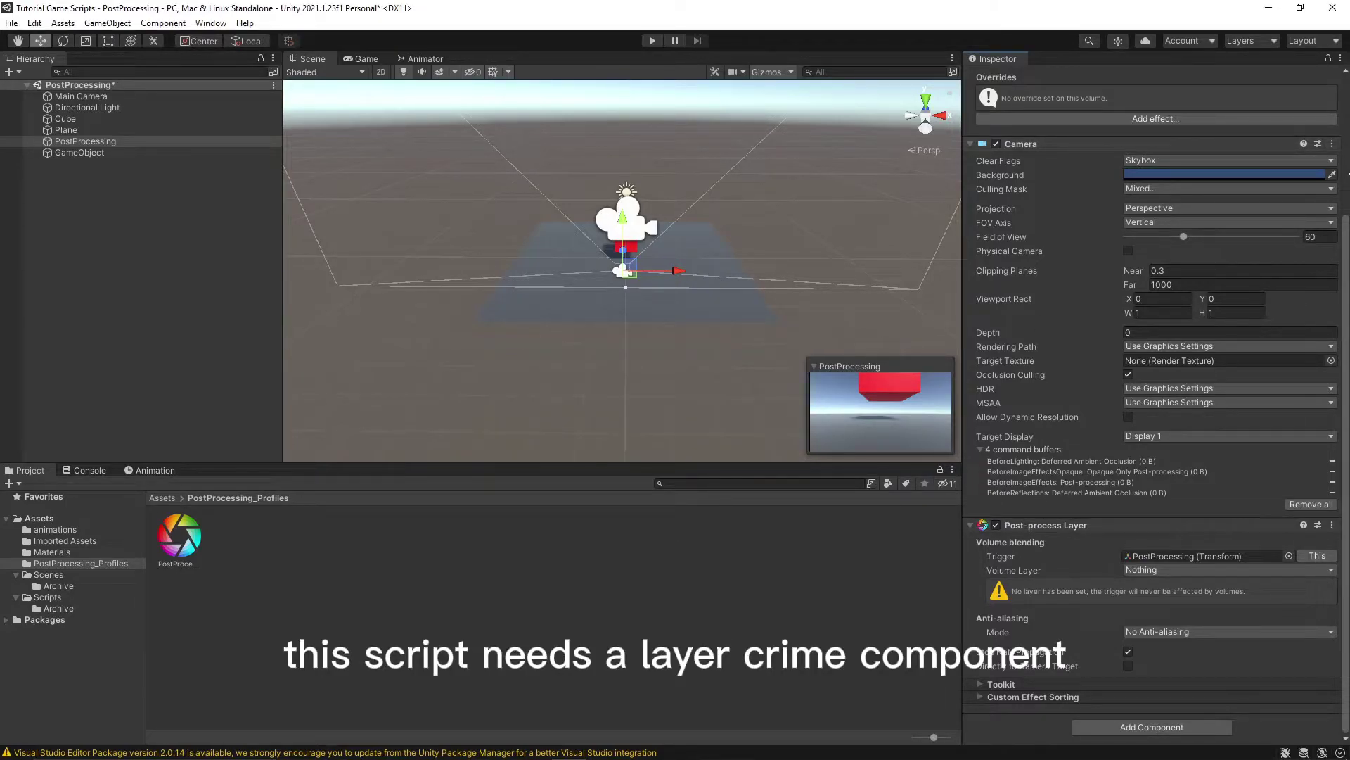
- Remove the Post-process Layer component and then the Camera component from the PostProcessing object
{"action": "left_click", "coordinate": [1333, 524]}
{"action": "left_click", "coordinate": [1250, 591]}
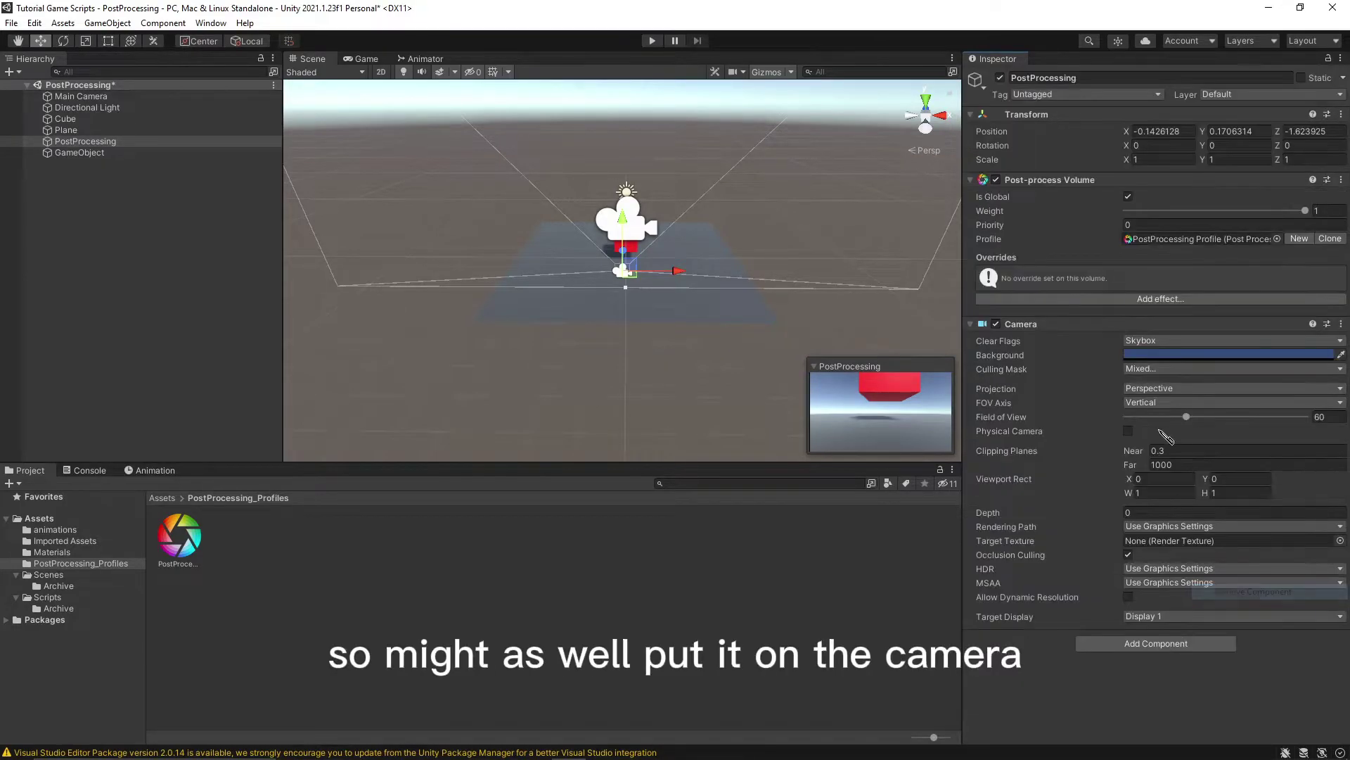
{"action": "left_click", "coordinate": [1343, 324]}
{"action": "left_click", "coordinate": [1231, 392]}
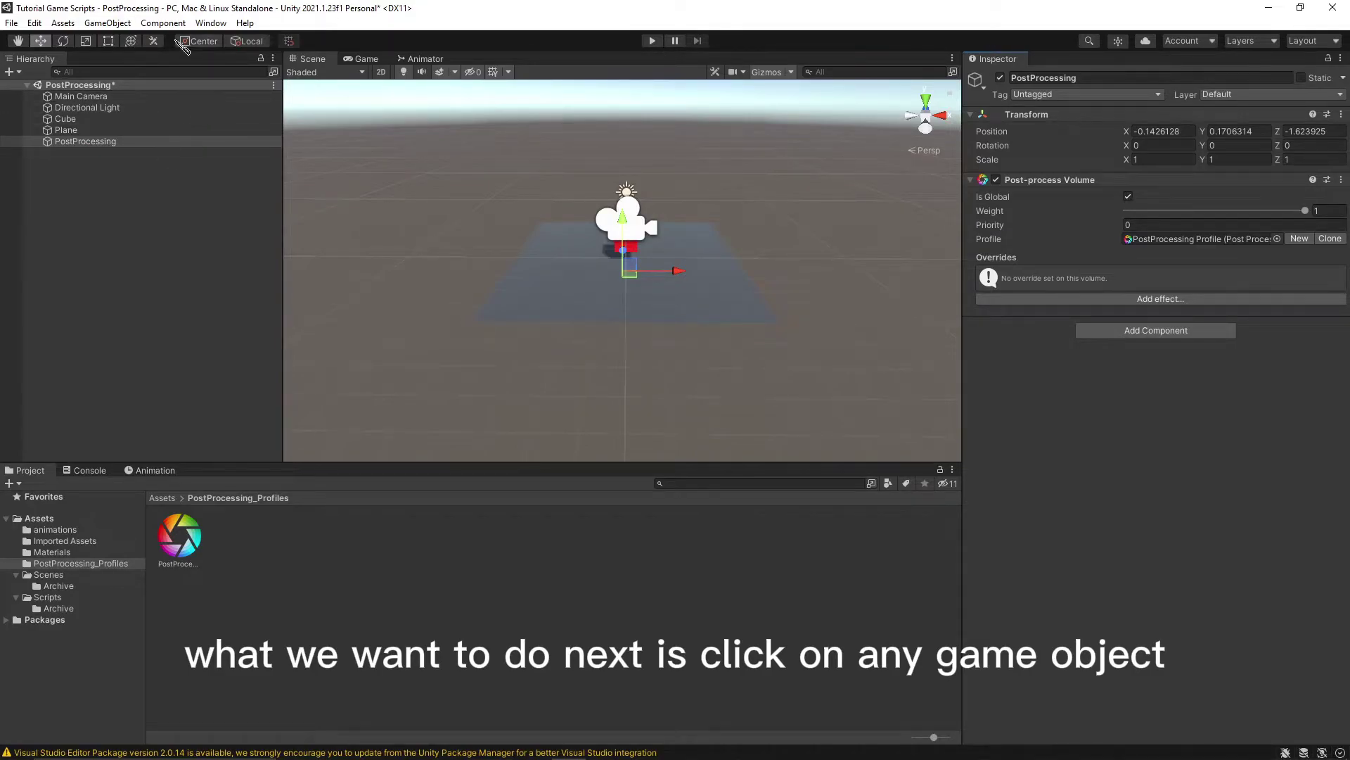
- Add a new layer named PostProcessing as User Layer 6 in the project's layer settings
{"action": "left_click", "coordinate": [113, 142]}
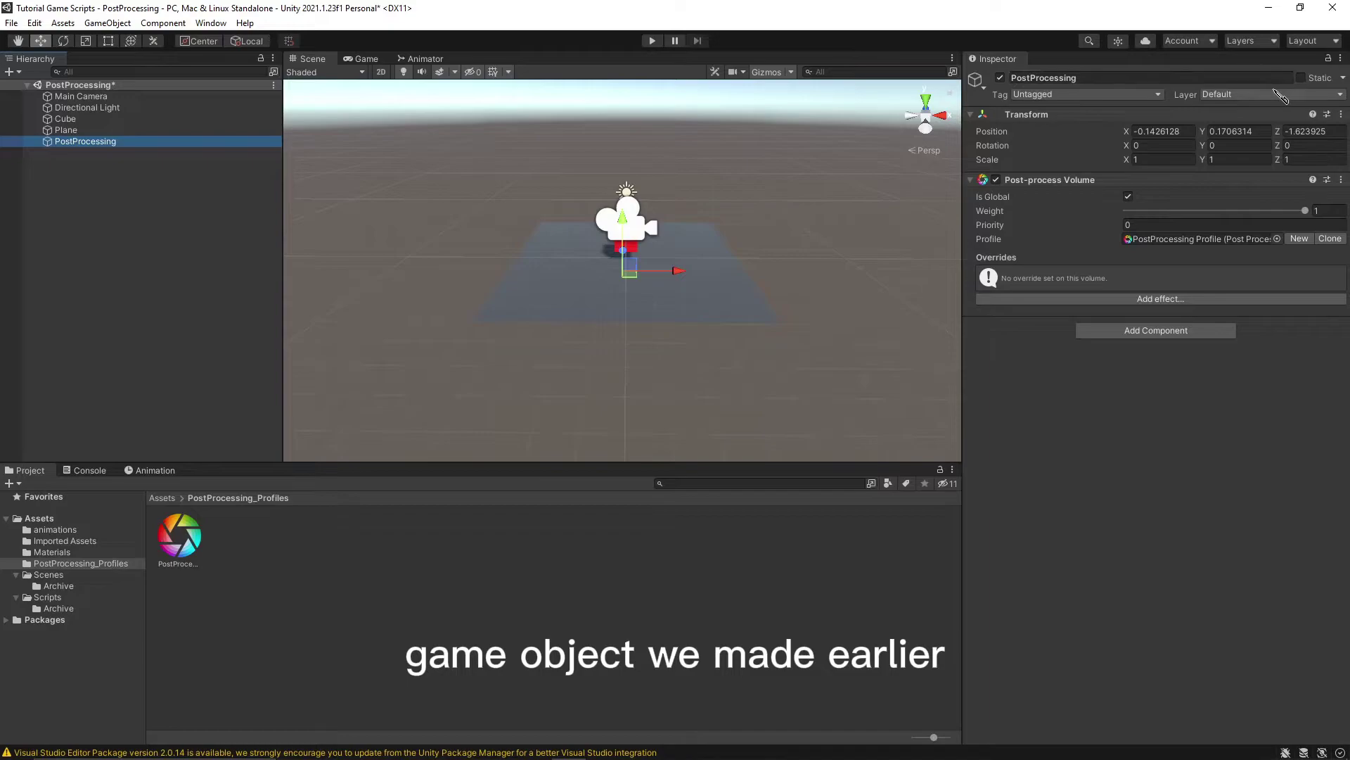
{"action": "left_click", "coordinate": [1252, 95]}
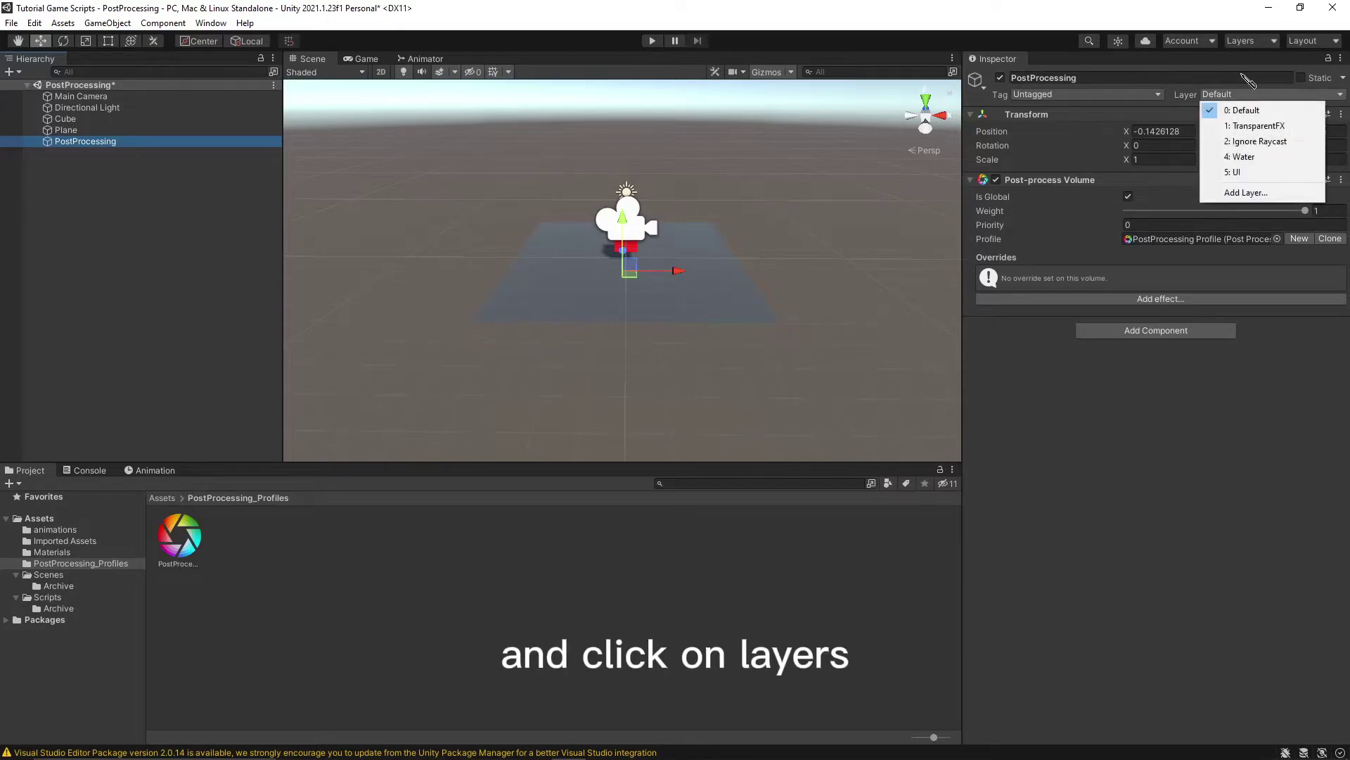
{"action": "left_click", "coordinate": [1287, 197]}
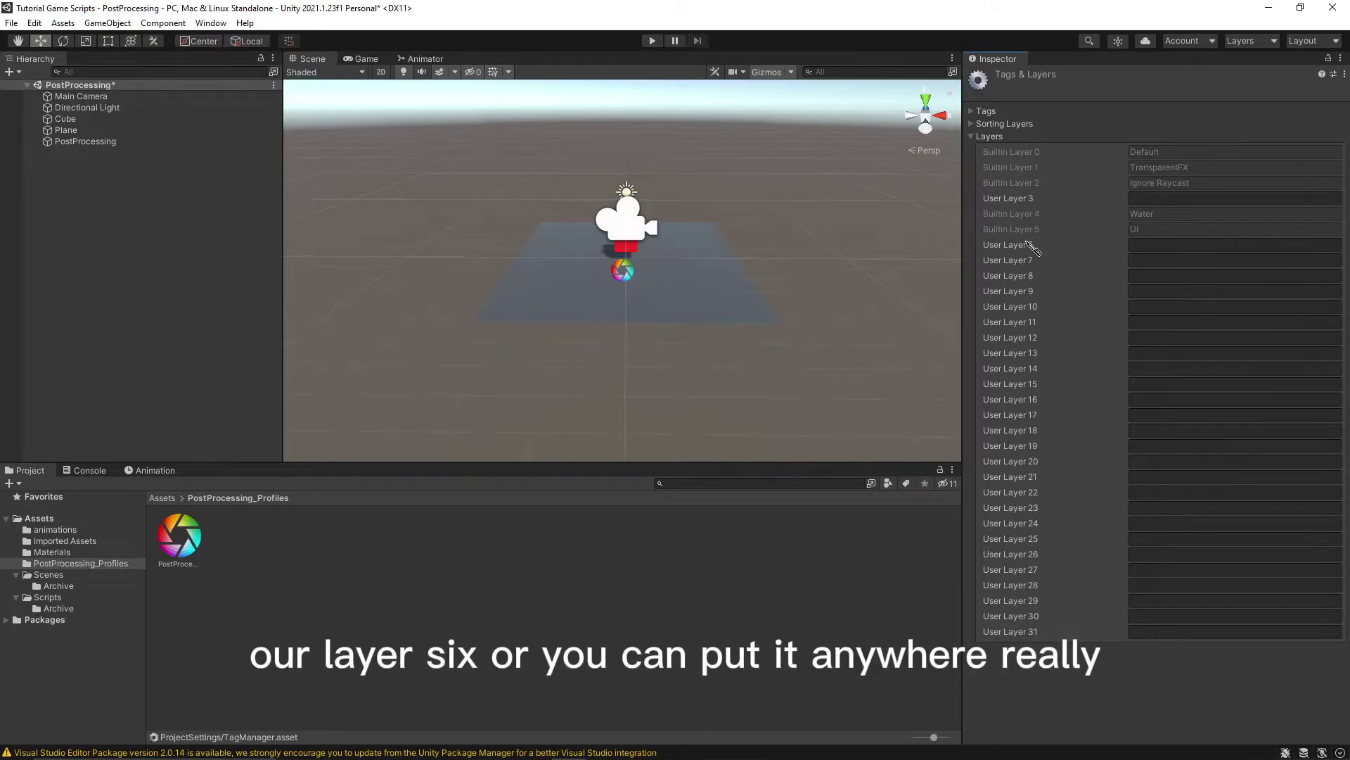
{"action": "left_click", "coordinate": [1180, 244]}
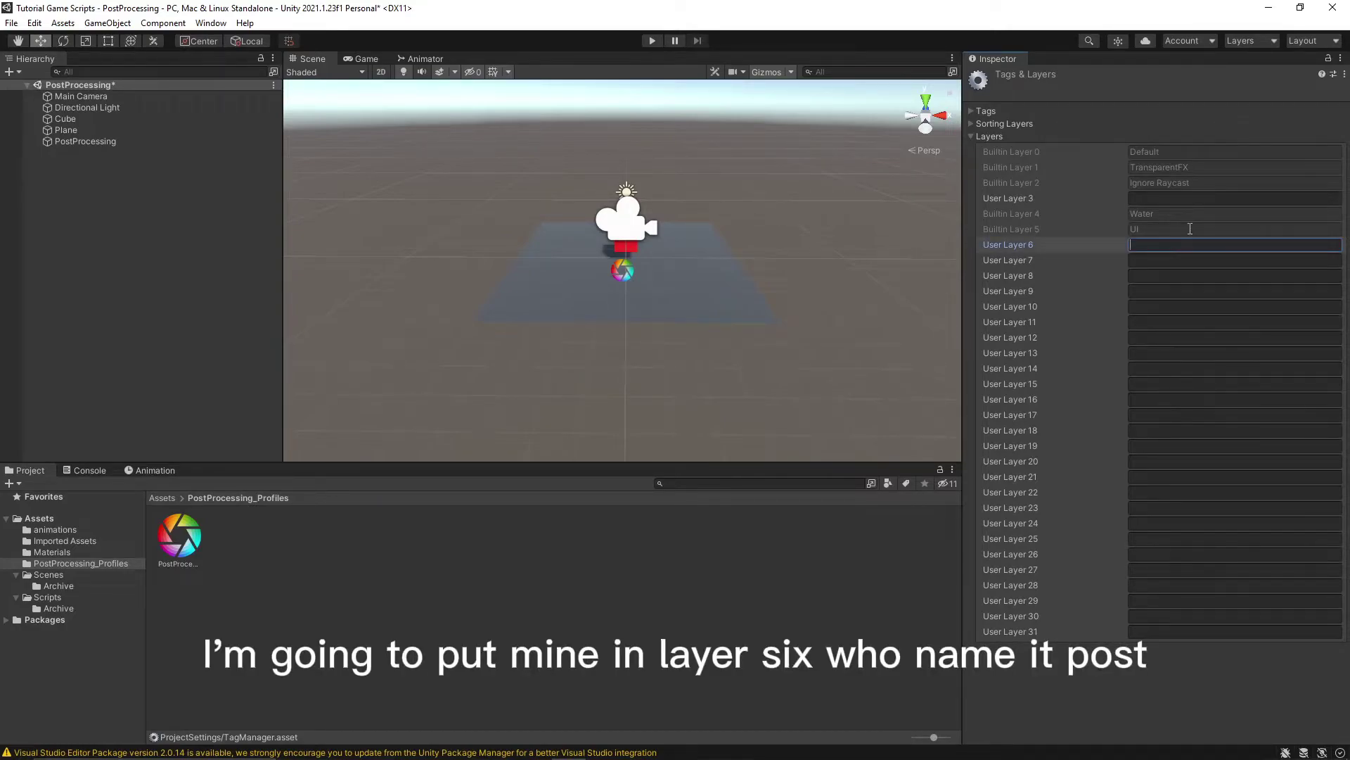
{"action": "type", "text": "Post Pr"}
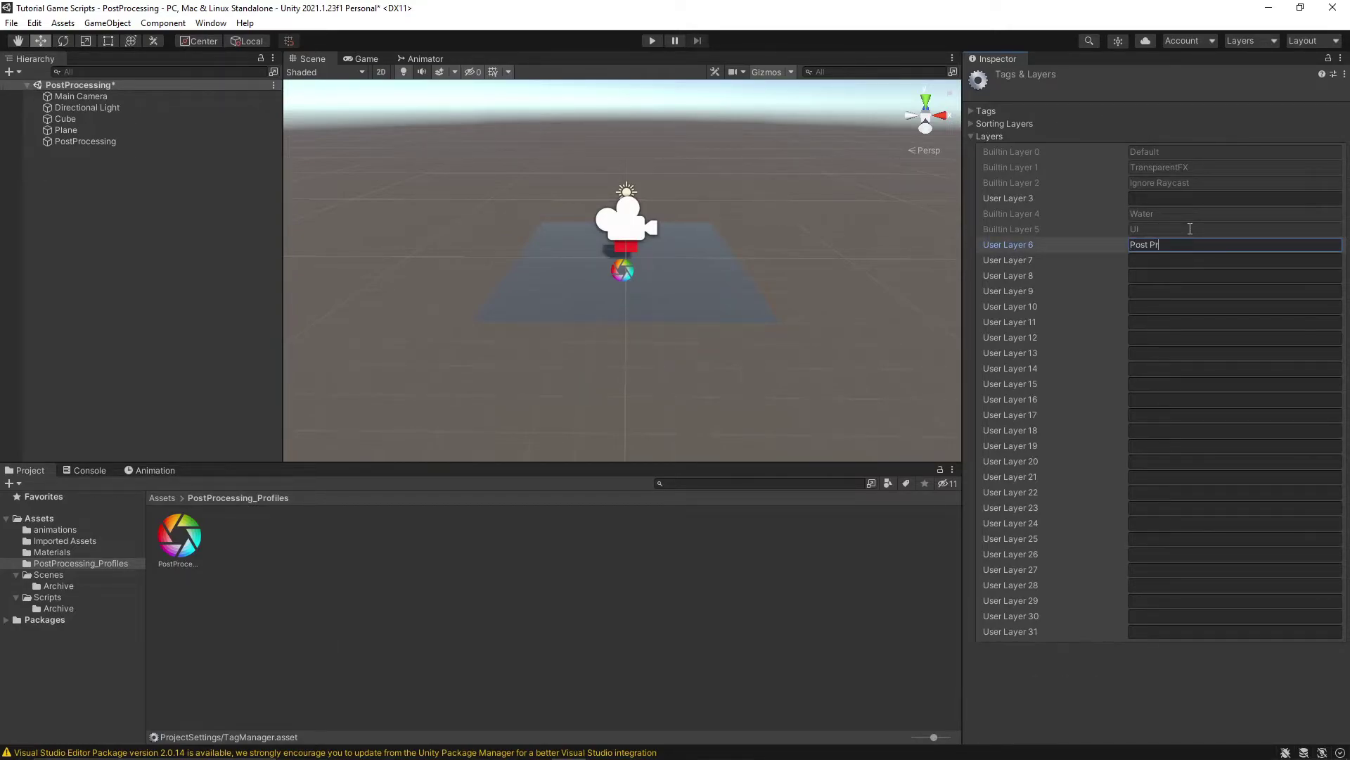
{"action": "key", "text": "BackSpace"}
{"action": "key", "text": "BackSpace"}
{"action": "key", "text": "BackSpace"}
{"action": "type", "text": "Process"}
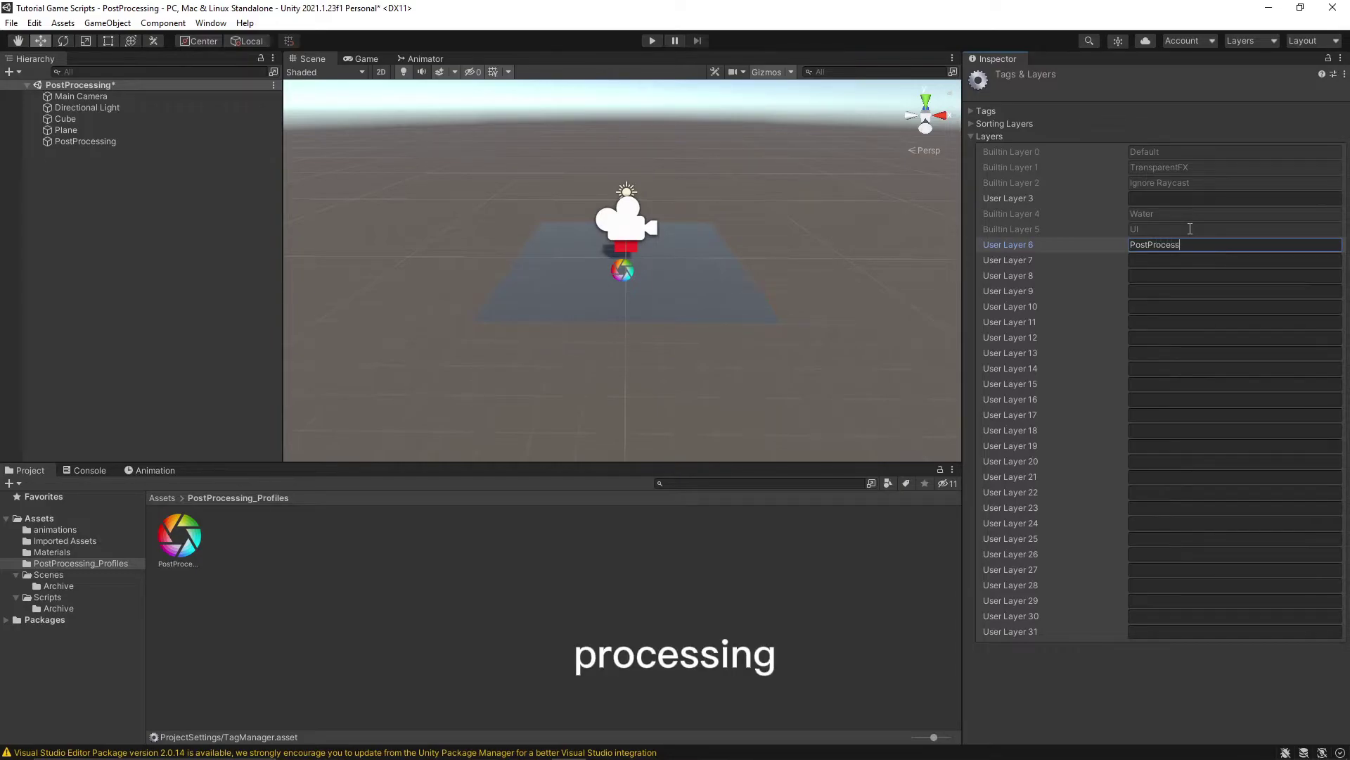
{"action": "type", "text": "ing"}
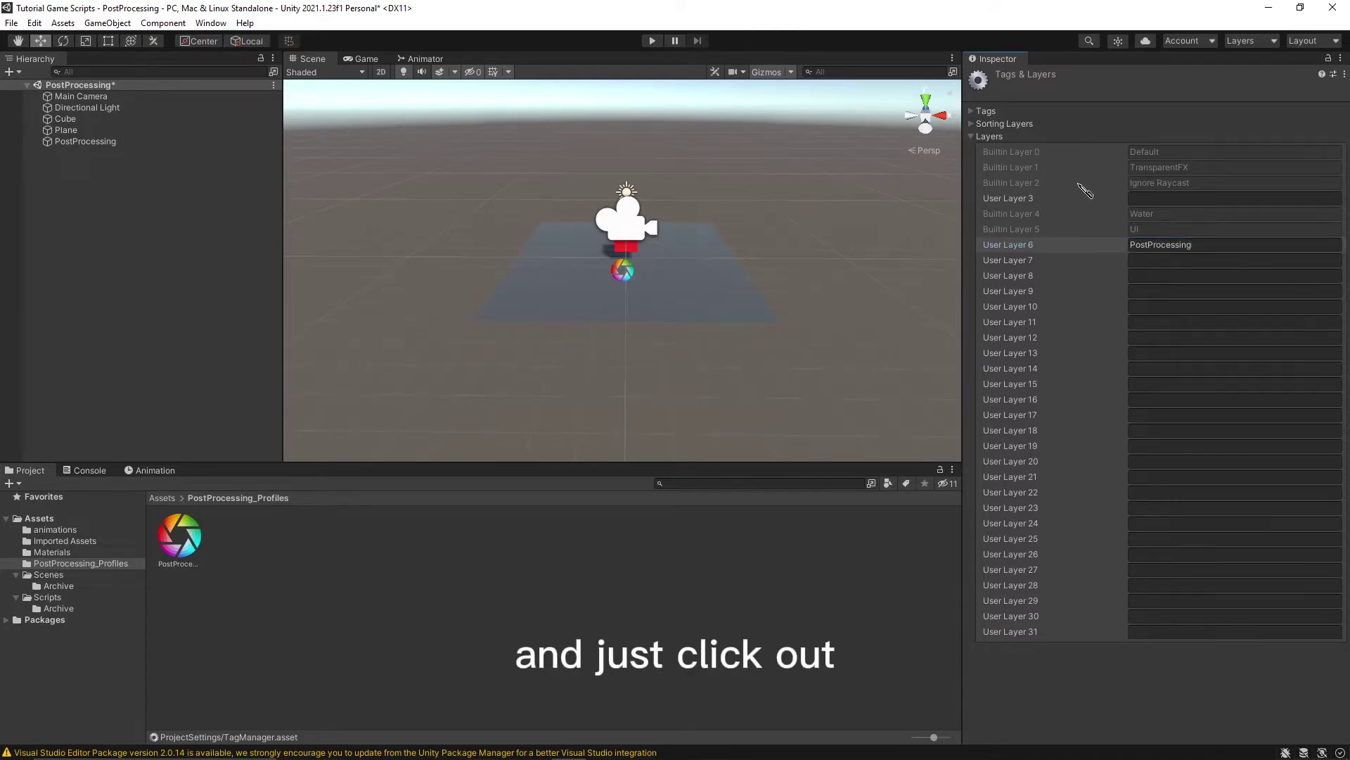
{"action": "left_click", "coordinate": [1058, 108]}
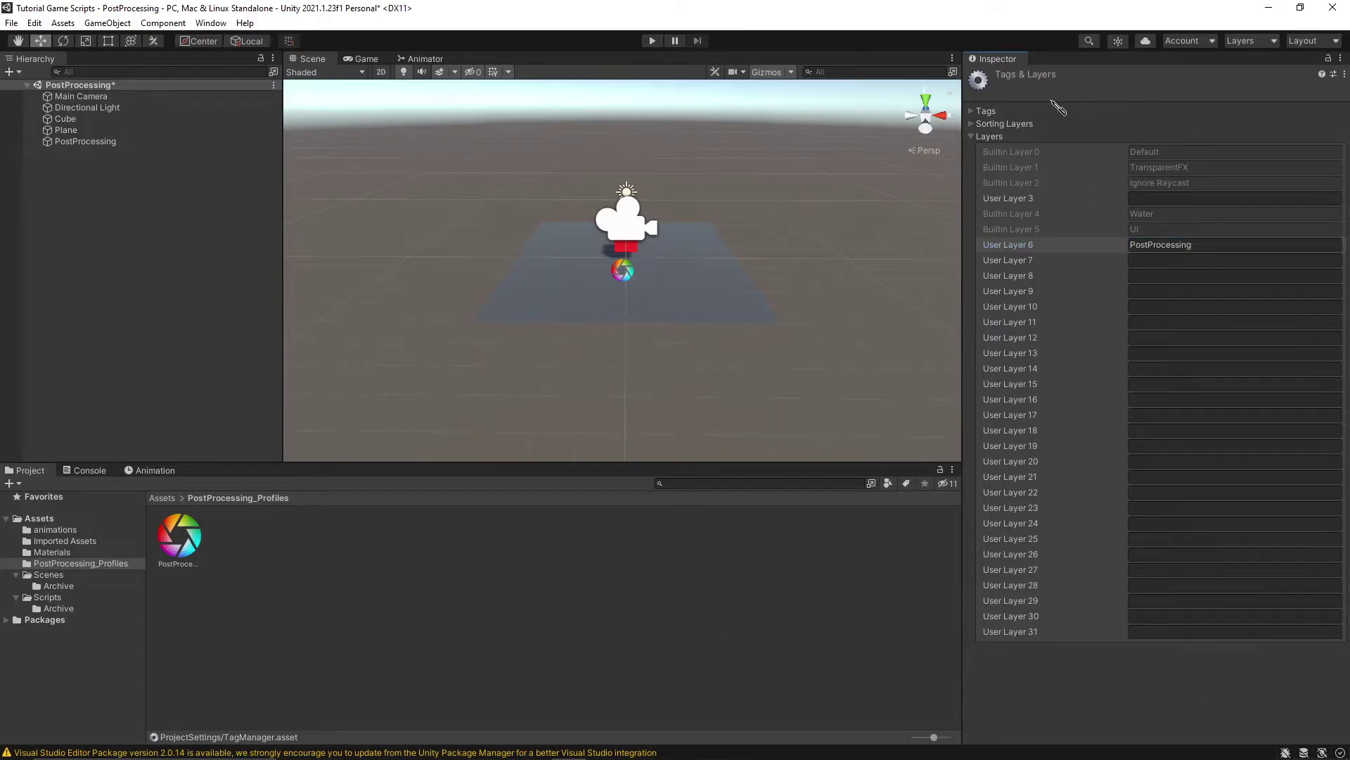
- Assign the PostProcessing object to the PostProcessing layer
{"action": "left_click", "coordinate": [144, 142]}
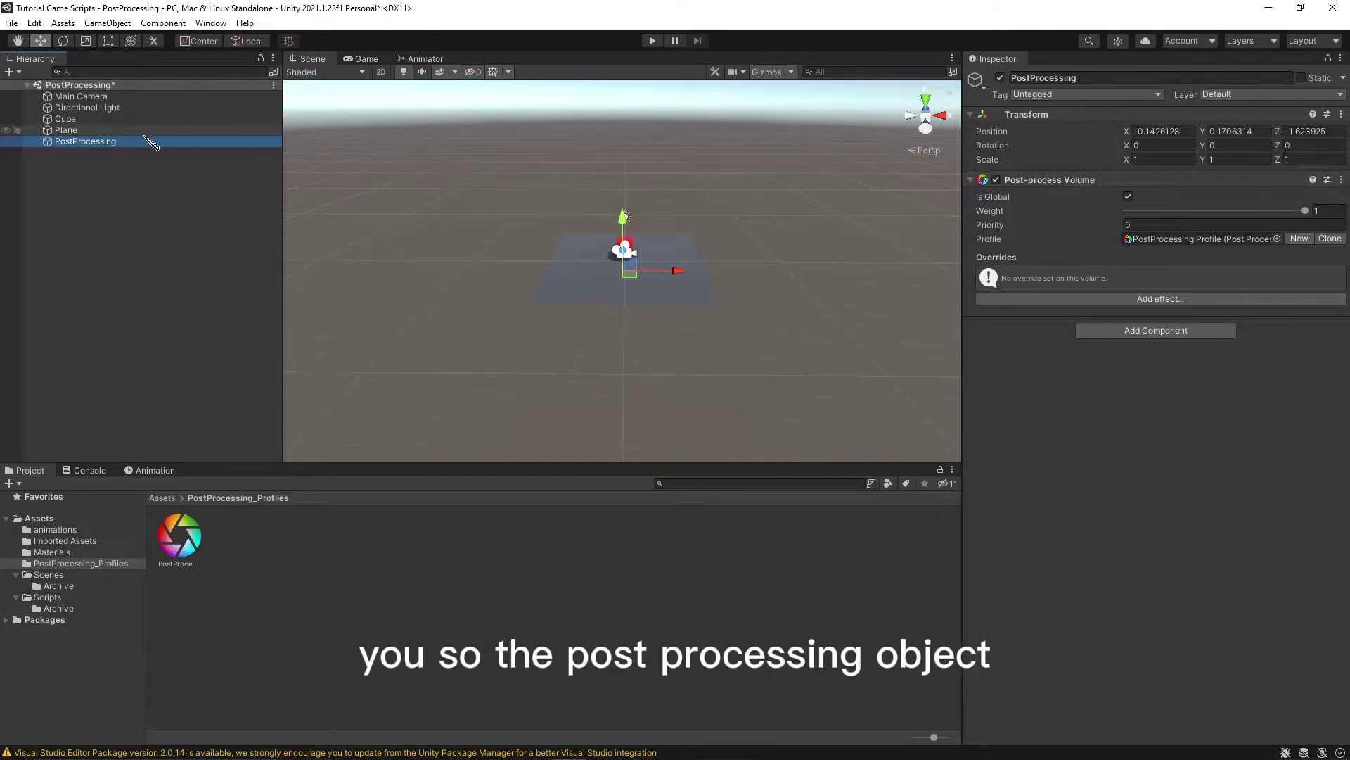
{"action": "left_click", "coordinate": [1239, 95]}
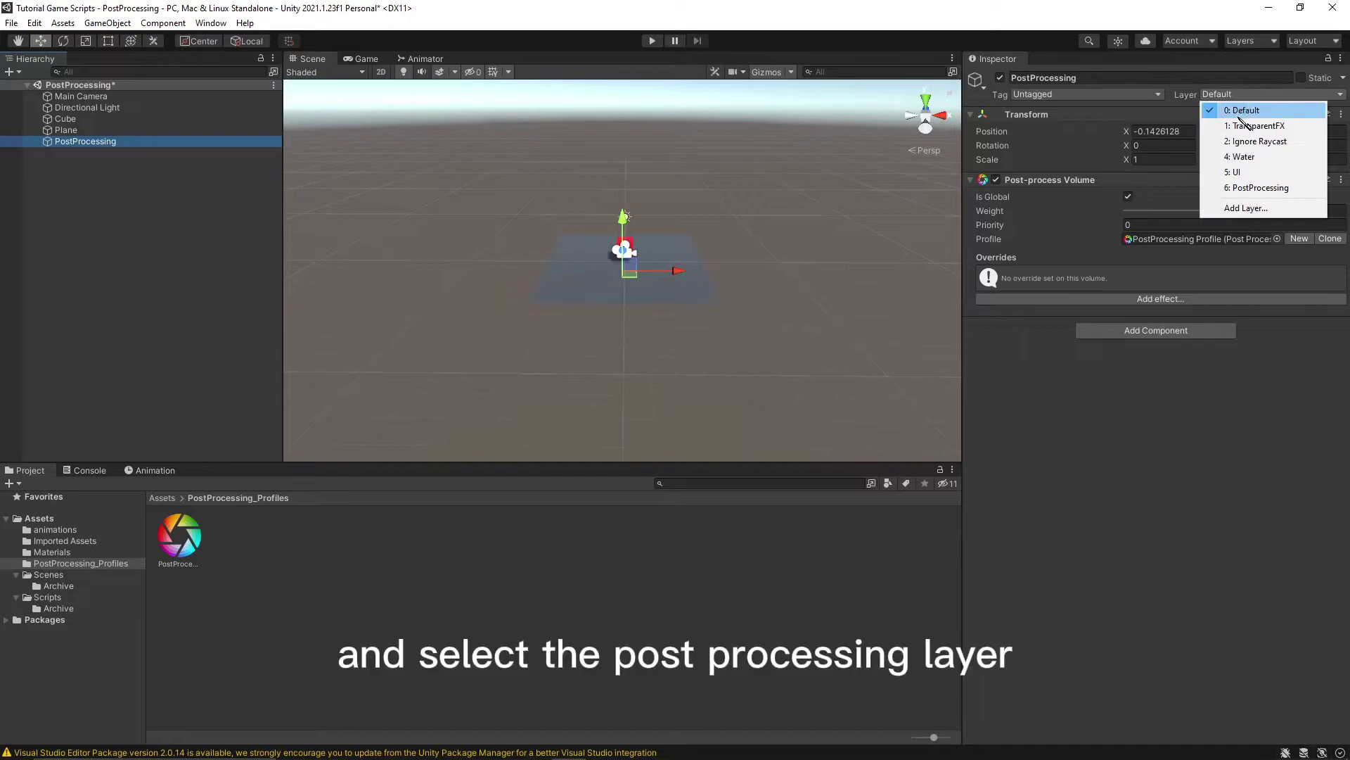
{"action": "left_click", "coordinate": [1245, 186]}
- Set the Volume Layer of the Main Camera's Post-process Layer to PostProcessing
{"action": "left_click", "coordinate": [81, 97]}
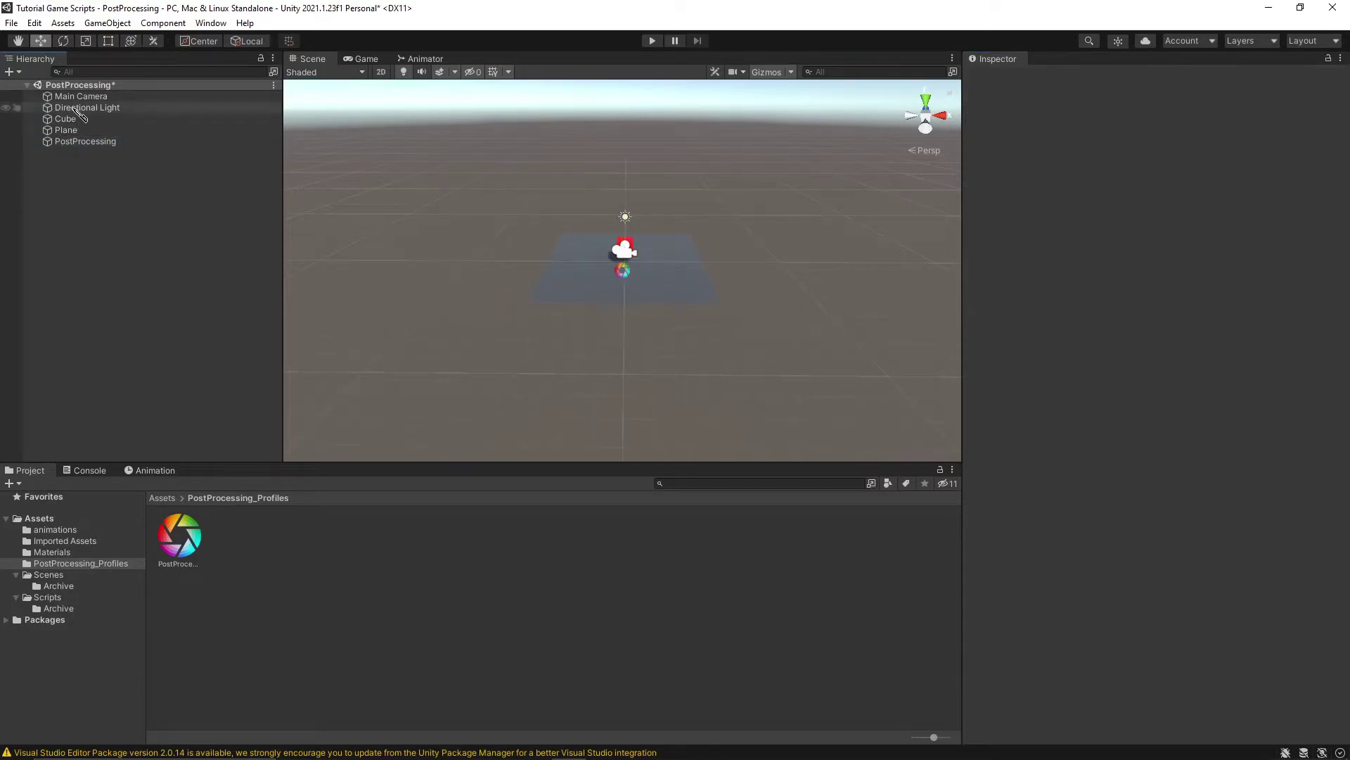
{"action": "scroll", "coordinate": [1076, 303], "scroll_direction": "down", "scroll_amount": 2}
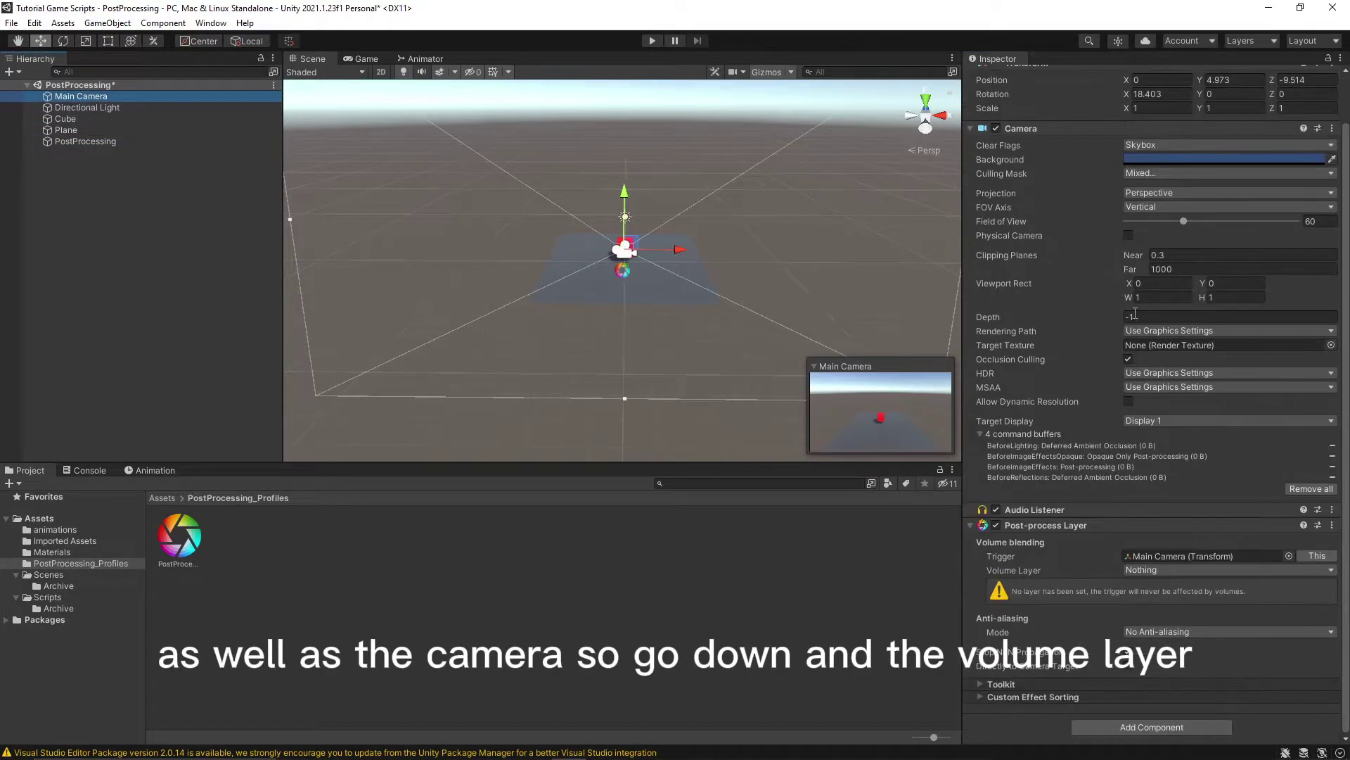
{"action": "left_click", "coordinate": [1154, 570]}
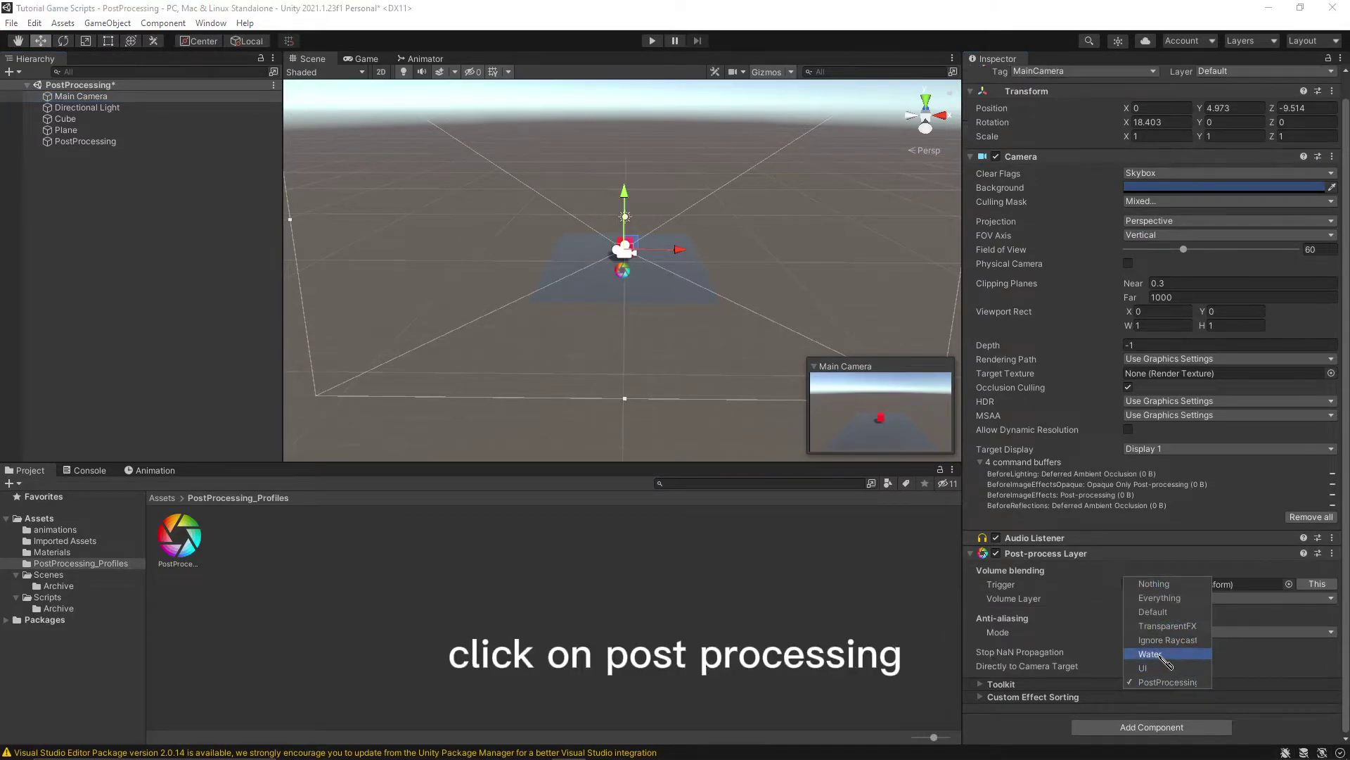
{"action": "left_click", "coordinate": [1168, 682]}
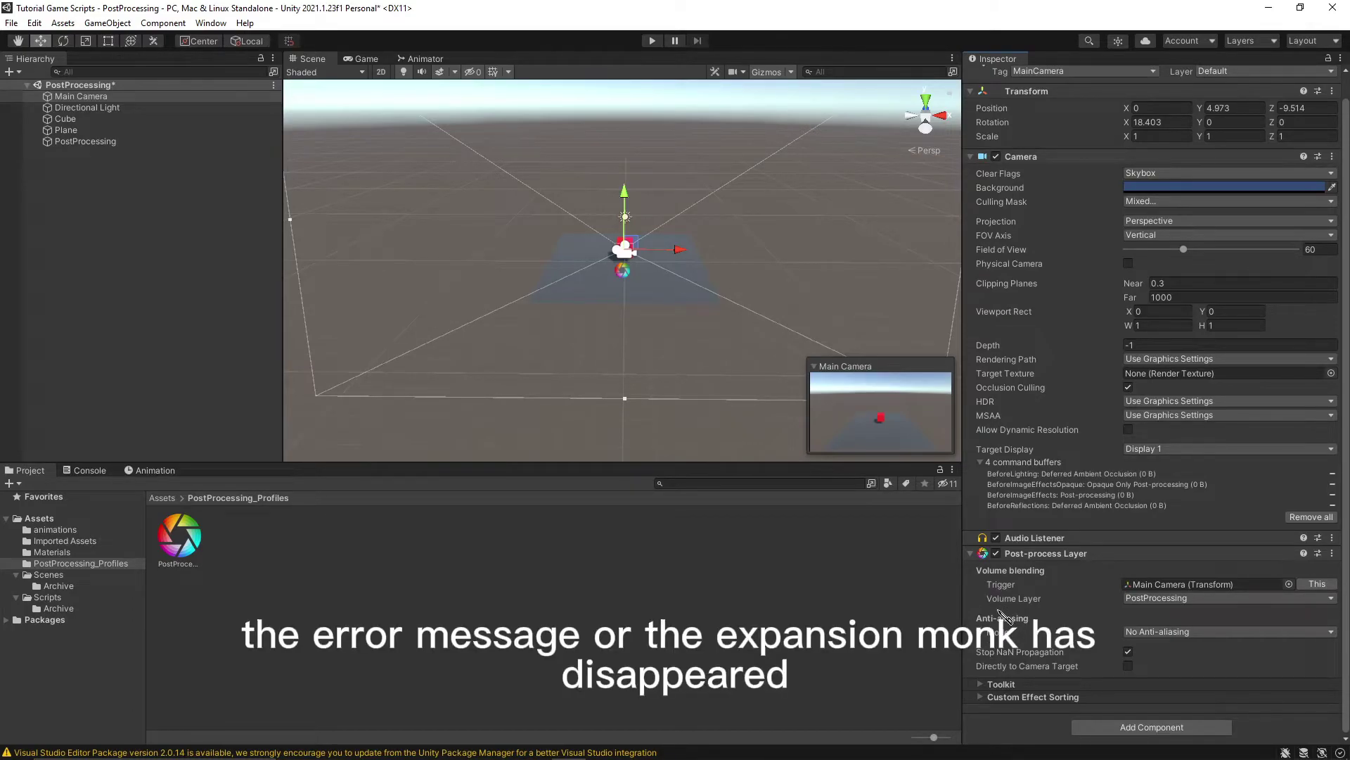
{"action": "left_click", "coordinate": [925, 603]}
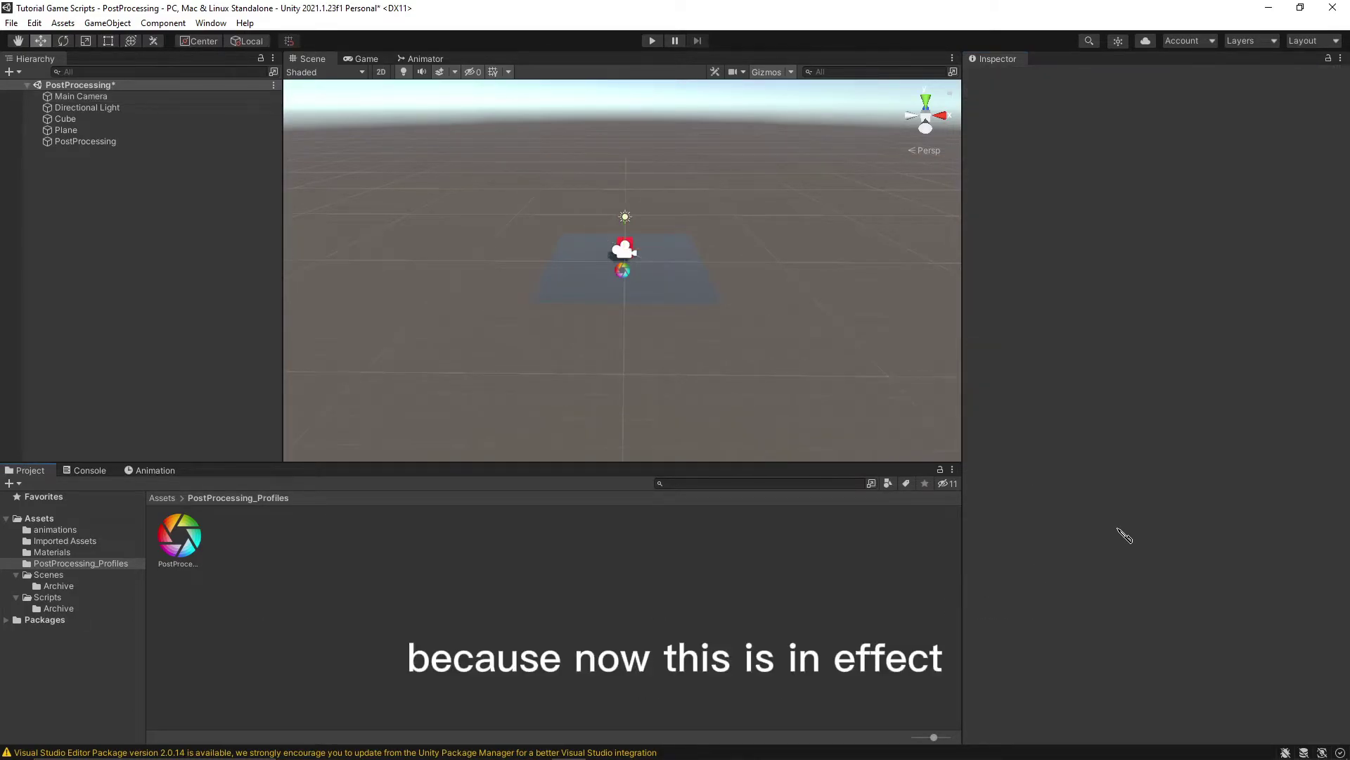
- Add a Vignette effect override to the PostProcessing object's Post-process Volume
{"action": "left_click", "coordinate": [116, 143]}
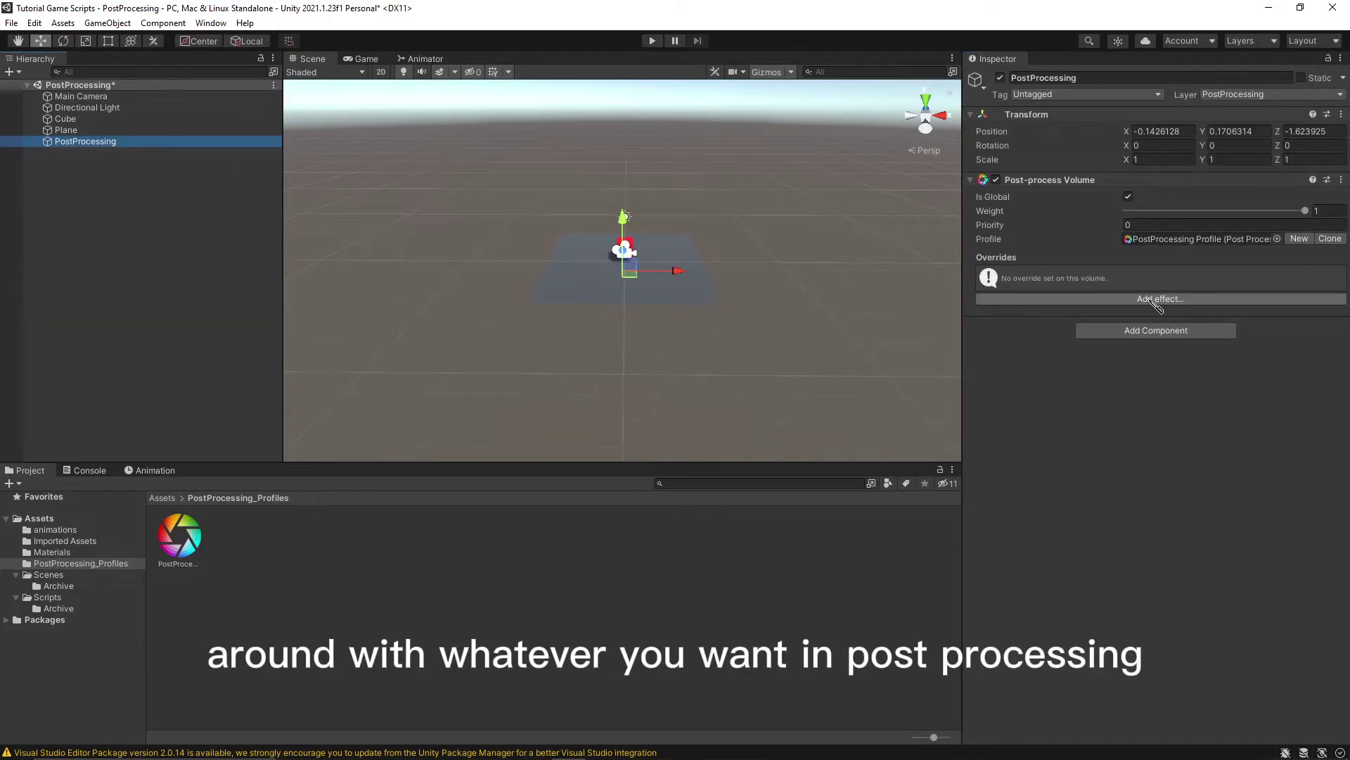
{"action": "left_click", "coordinate": [1157, 301]}
{"action": "mouse_move", "coordinate": [1207, 306]}
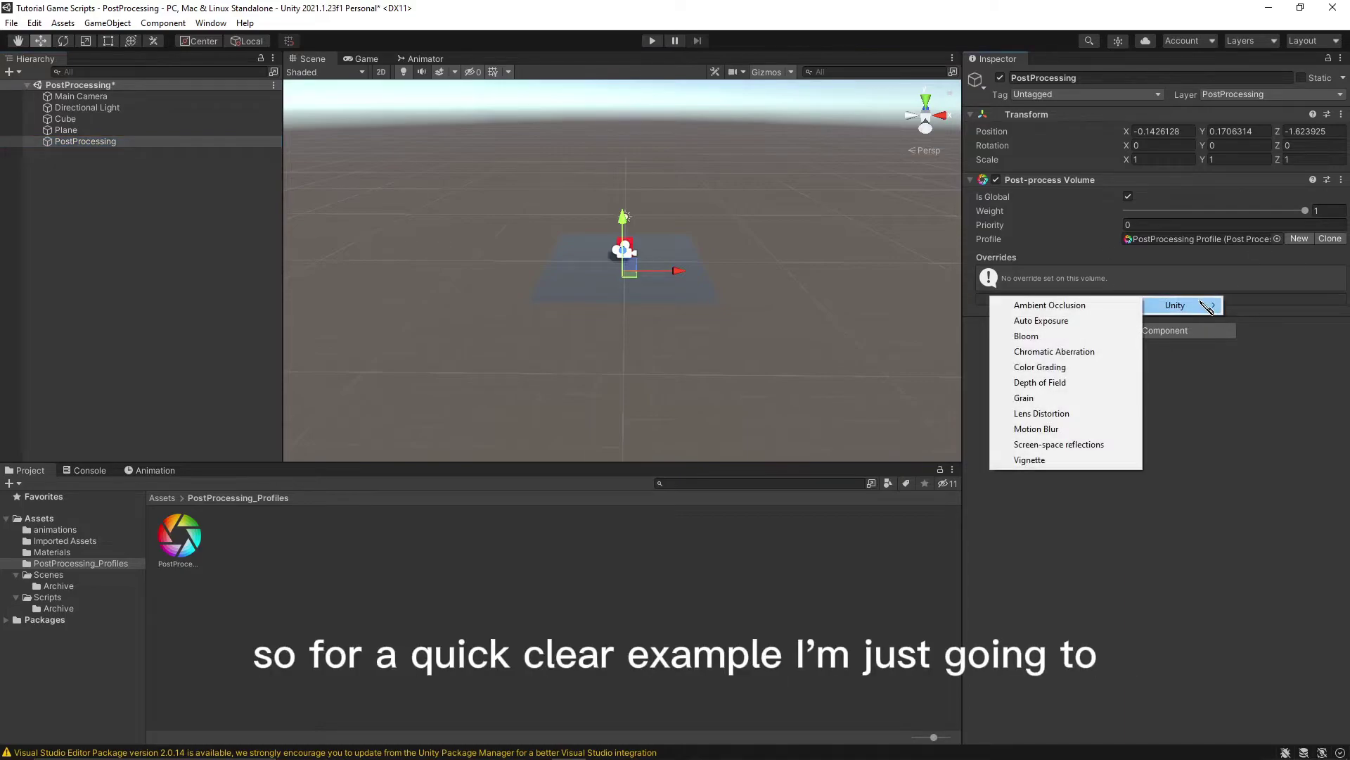
{"action": "left_click", "coordinate": [1076, 461]}
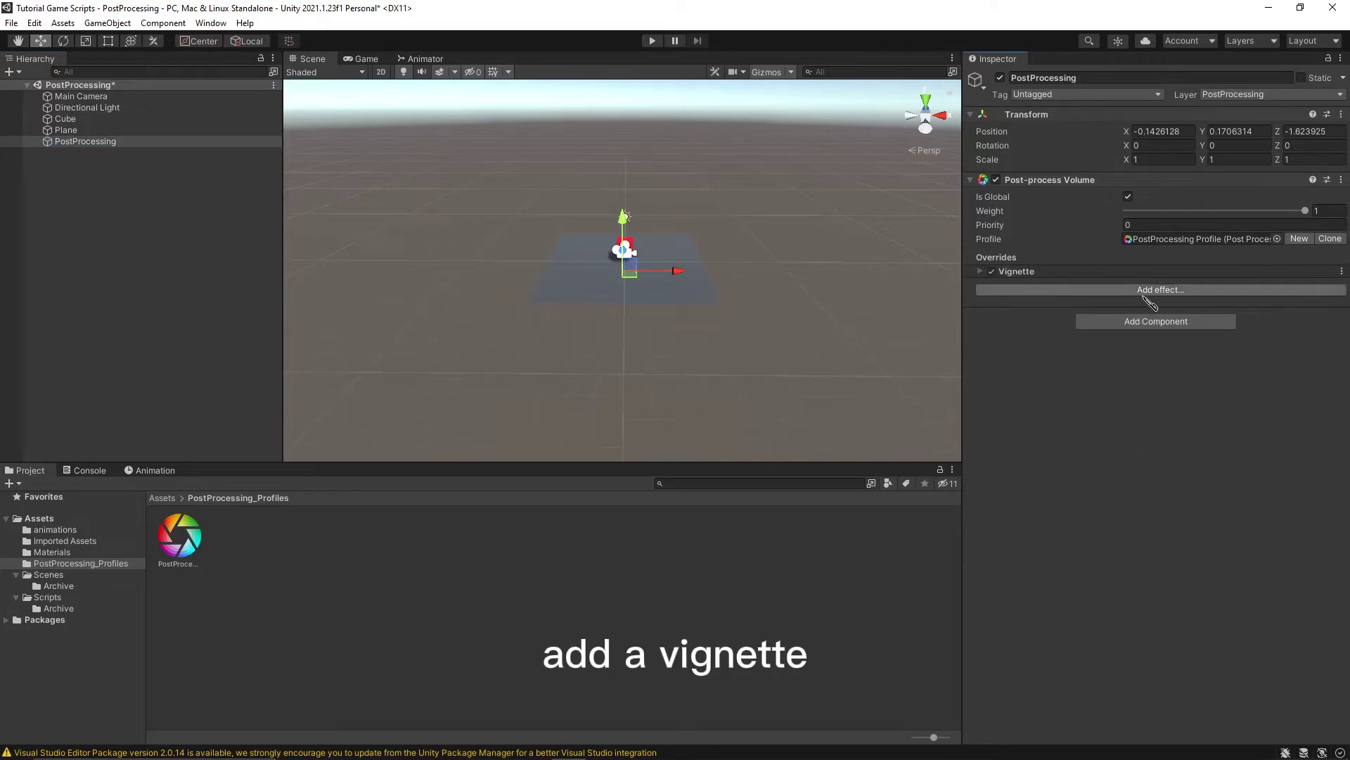
- Enable the Vignette's Mode, Color, Center, Intensity and Smoothness overrides
{"action": "left_click", "coordinate": [1025, 274]}
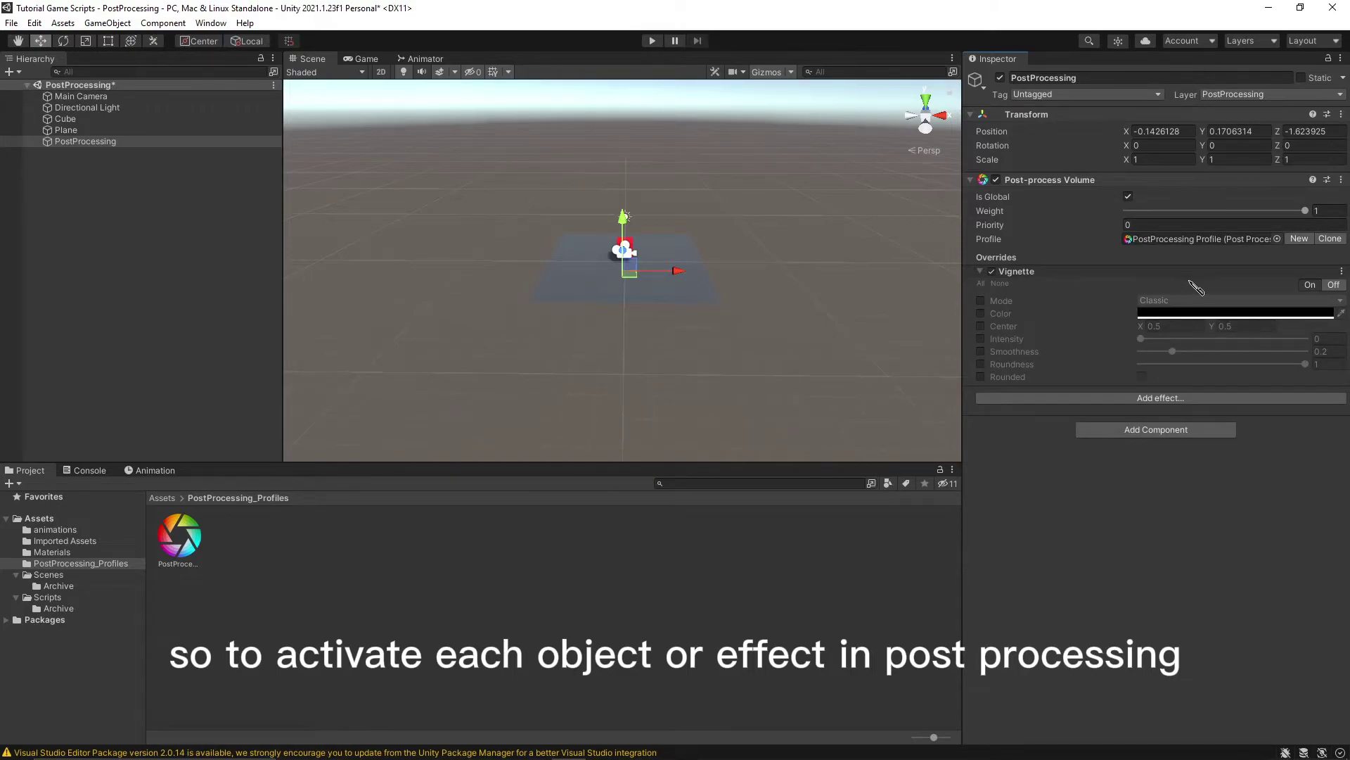
{"action": "left_click", "coordinate": [981, 301]}
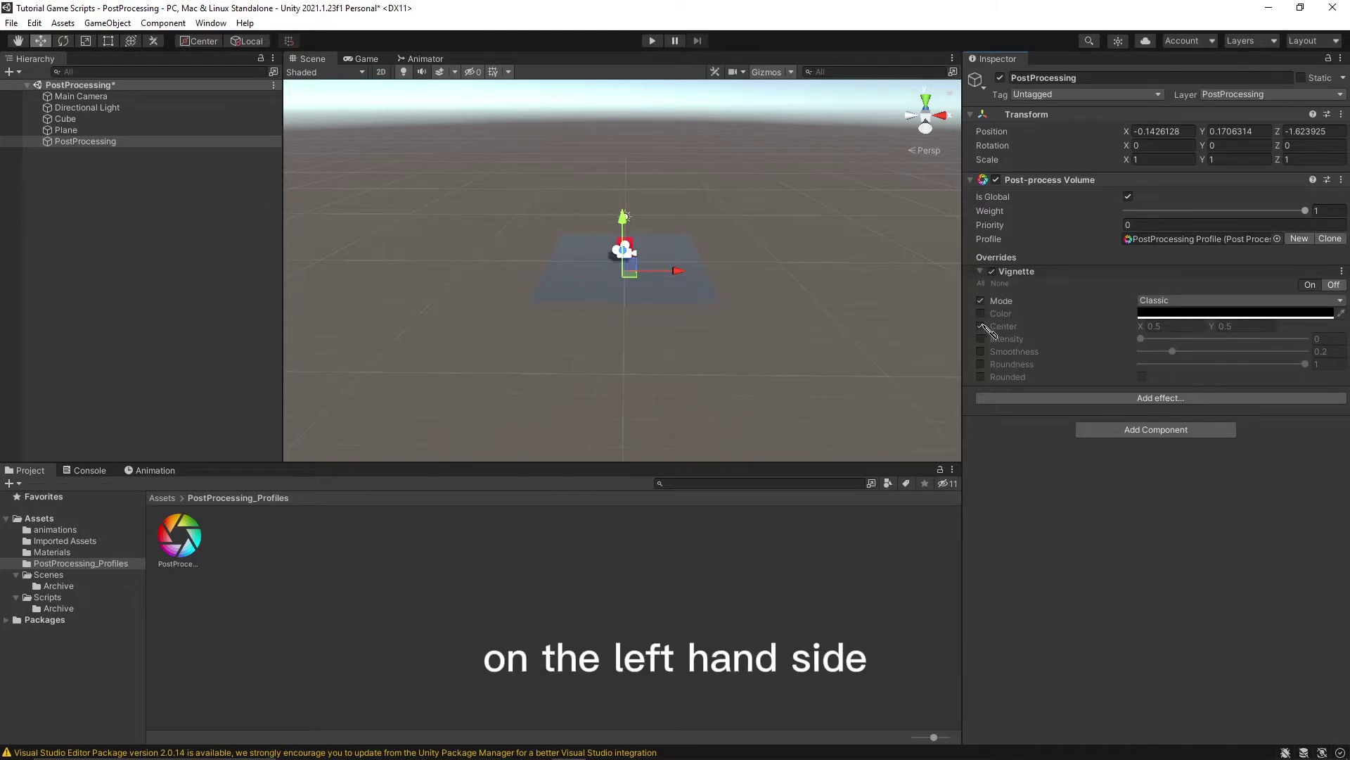
{"action": "left_click", "coordinate": [982, 326]}
{"action": "left_click", "coordinate": [981, 313]}
{"action": "left_click", "coordinate": [981, 339]}
{"action": "left_click", "coordinate": [981, 351]}
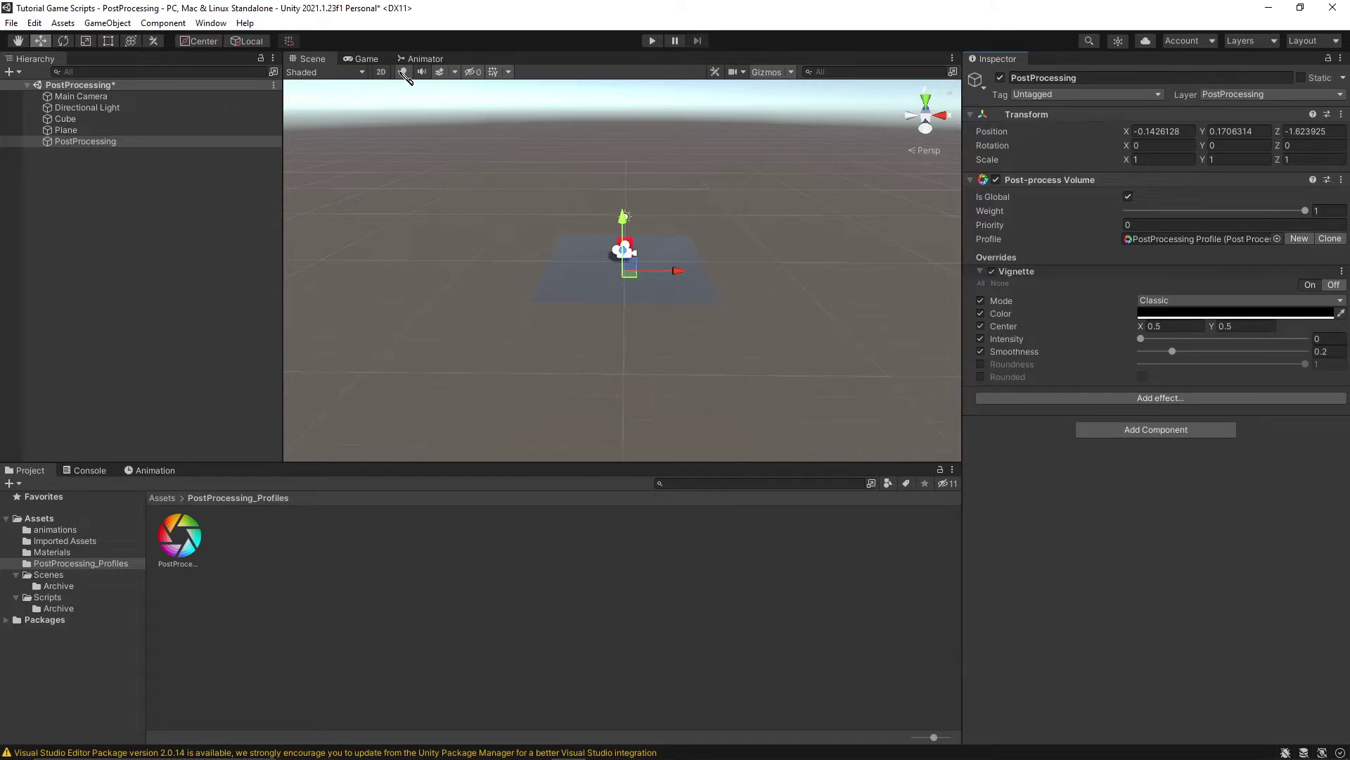
- With the Game view shown, enable the Vignette's Roundness override and set its intensity to 1, then reduce it to about 0.82
{"action": "left_click", "coordinate": [365, 58]}
{"action": "left_click", "coordinate": [982, 364]}
{"action": "left_click_drag", "start_coordinate": [1135, 340], "coordinate": [1306, 355]}
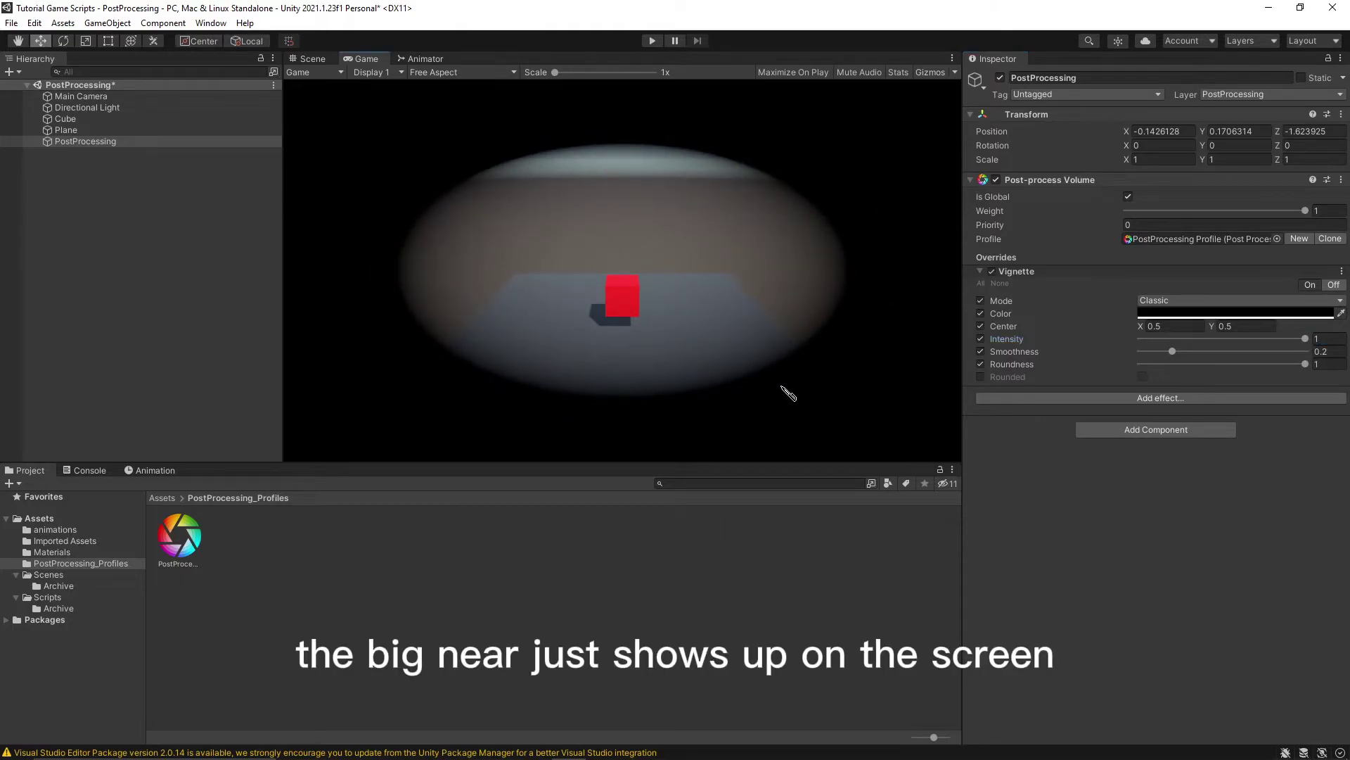
{"action": "left_click_drag", "start_coordinate": [1306, 339], "coordinate": [1276, 339]}
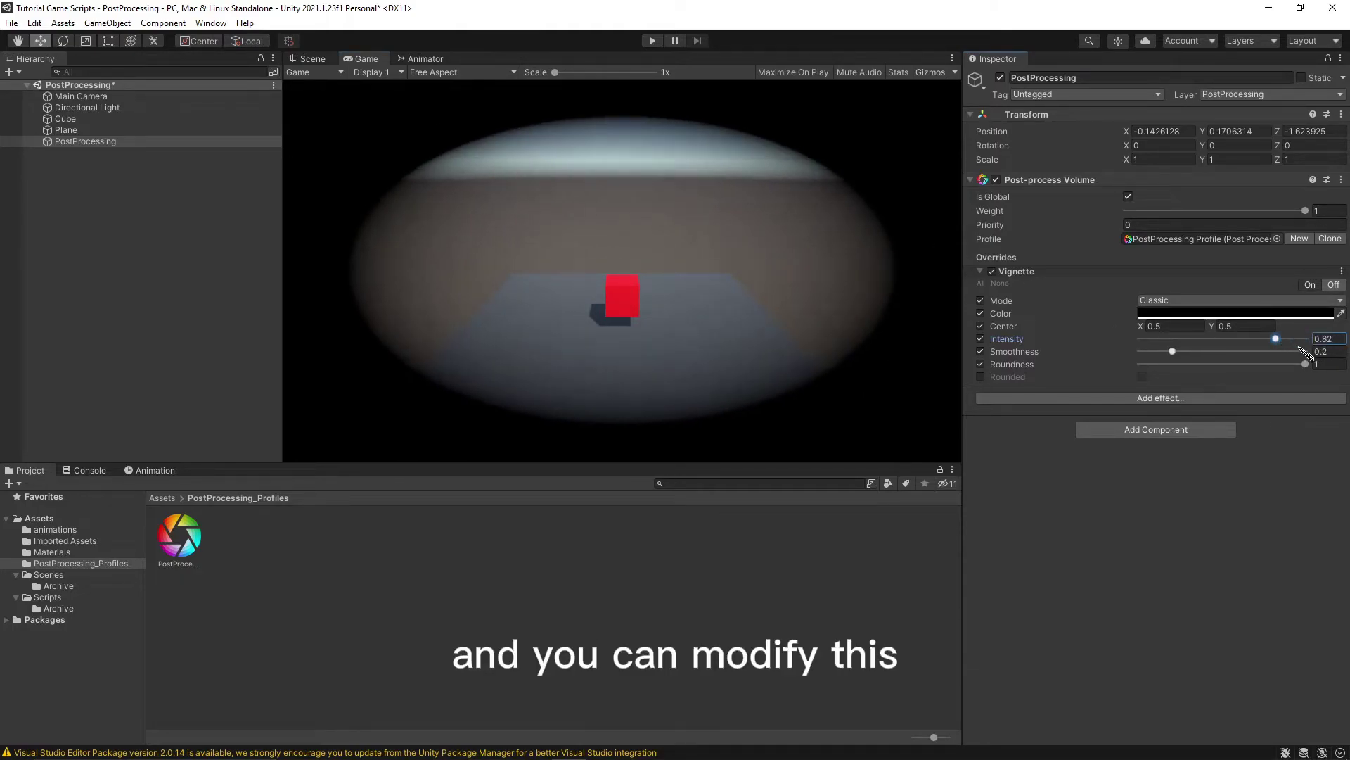
- Disable the Vignette's Center override, then turn all of its overrides off and the effect back on to compare the image
{"action": "left_click", "coordinate": [986, 339]}
{"action": "left_click", "coordinate": [985, 340]}
{"action": "left_click", "coordinate": [981, 326]}
{"action": "left_click", "coordinate": [1334, 285]}
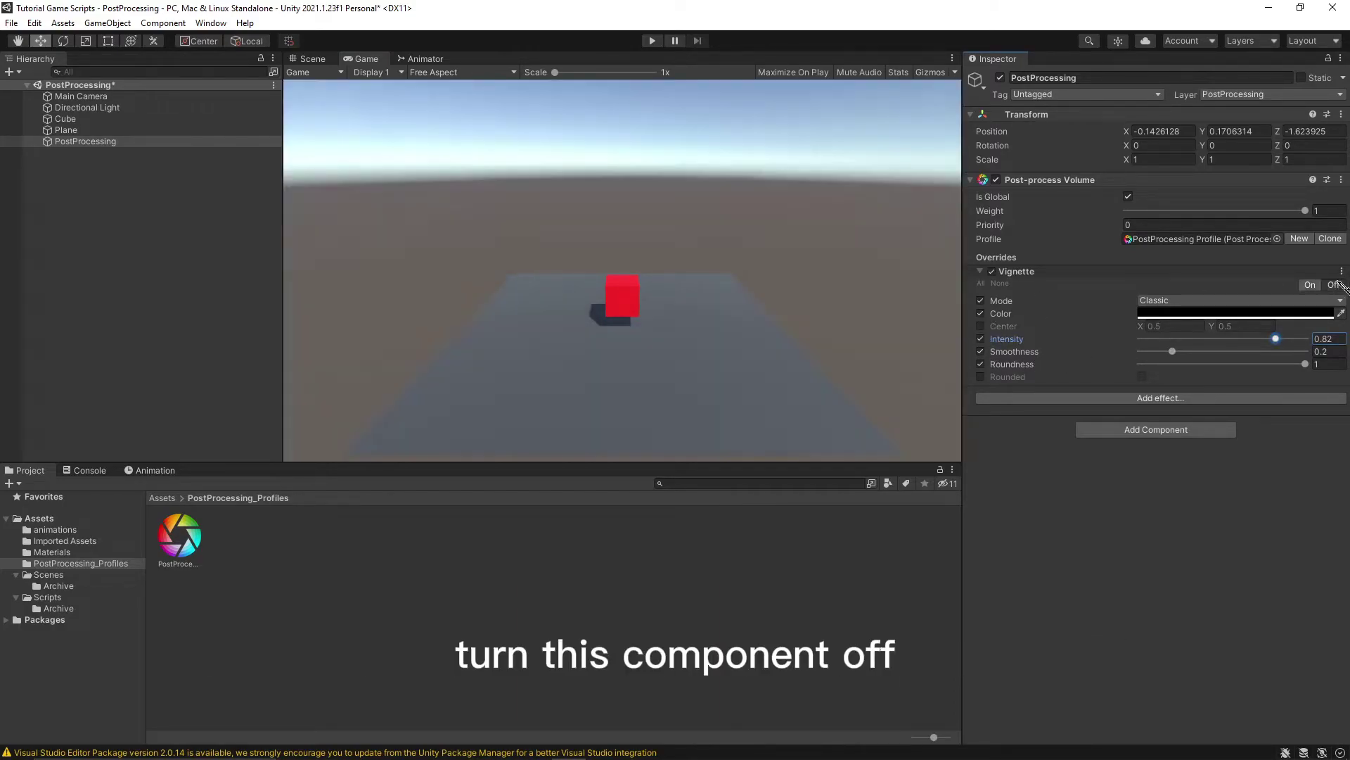
{"action": "left_click", "coordinate": [1310, 285]}
- Remove the Vignette effect from the PostProcessing object's Post-process Volume
{"action": "left_click", "coordinate": [1161, 398]}
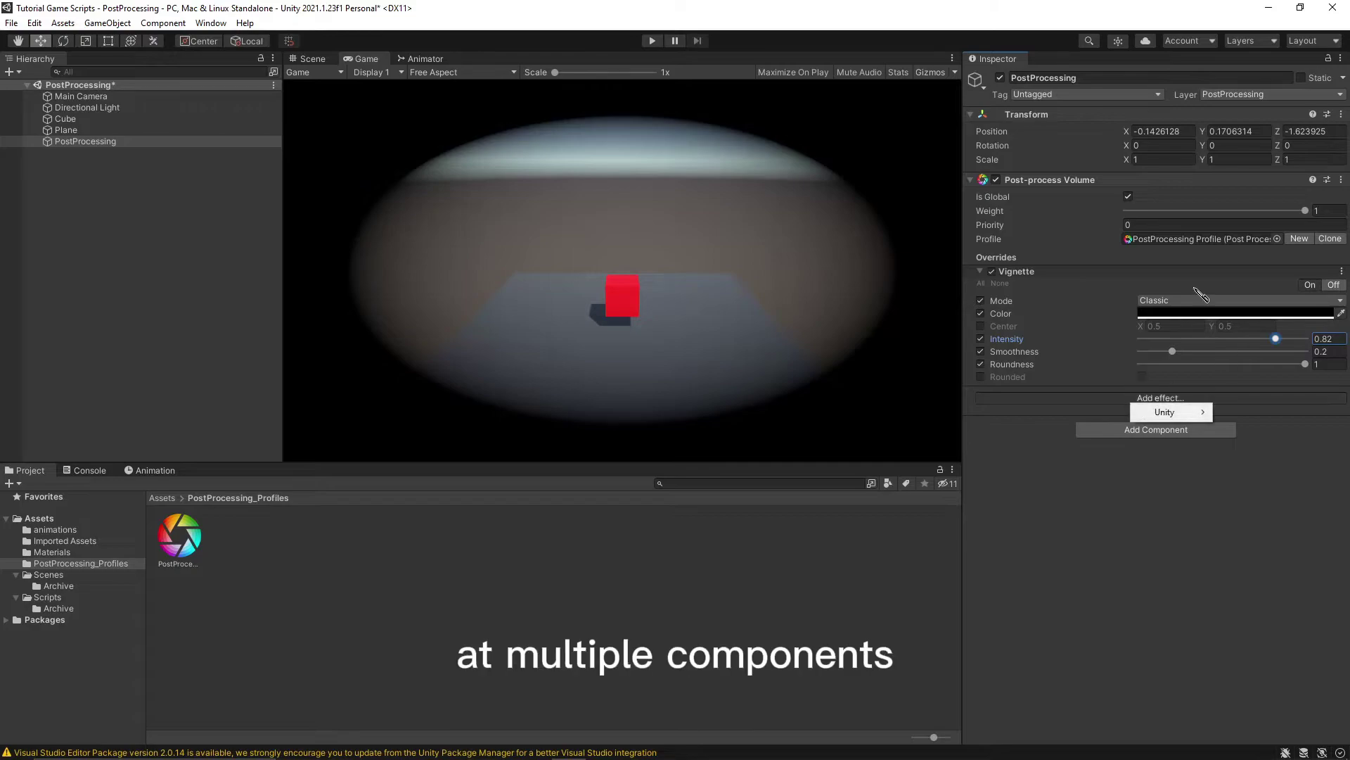
{"action": "left_click", "coordinate": [1341, 272]}
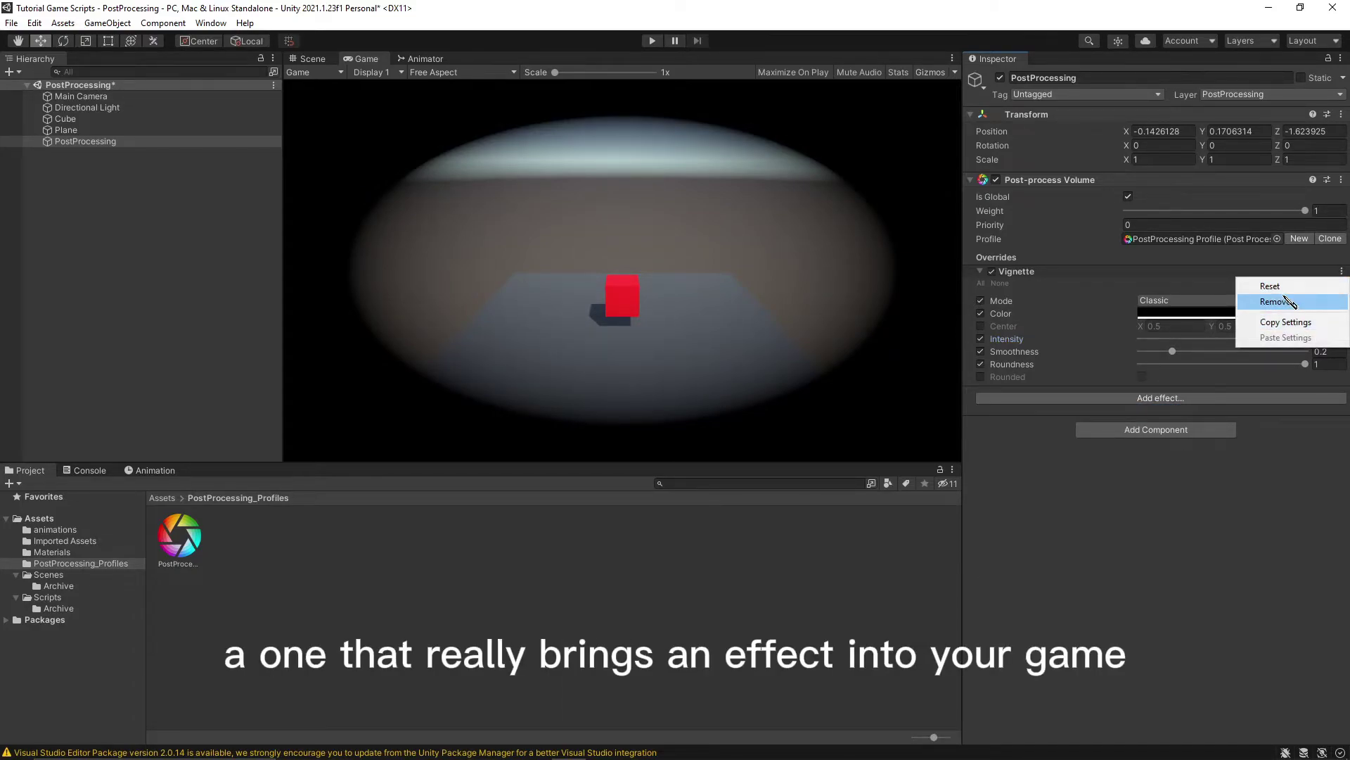
{"action": "left_click", "coordinate": [1275, 301]}
- Add a Chromatic Aberration effect override to the PostProcessing object's Post-process Volume
{"action": "left_click", "coordinate": [1190, 301]}
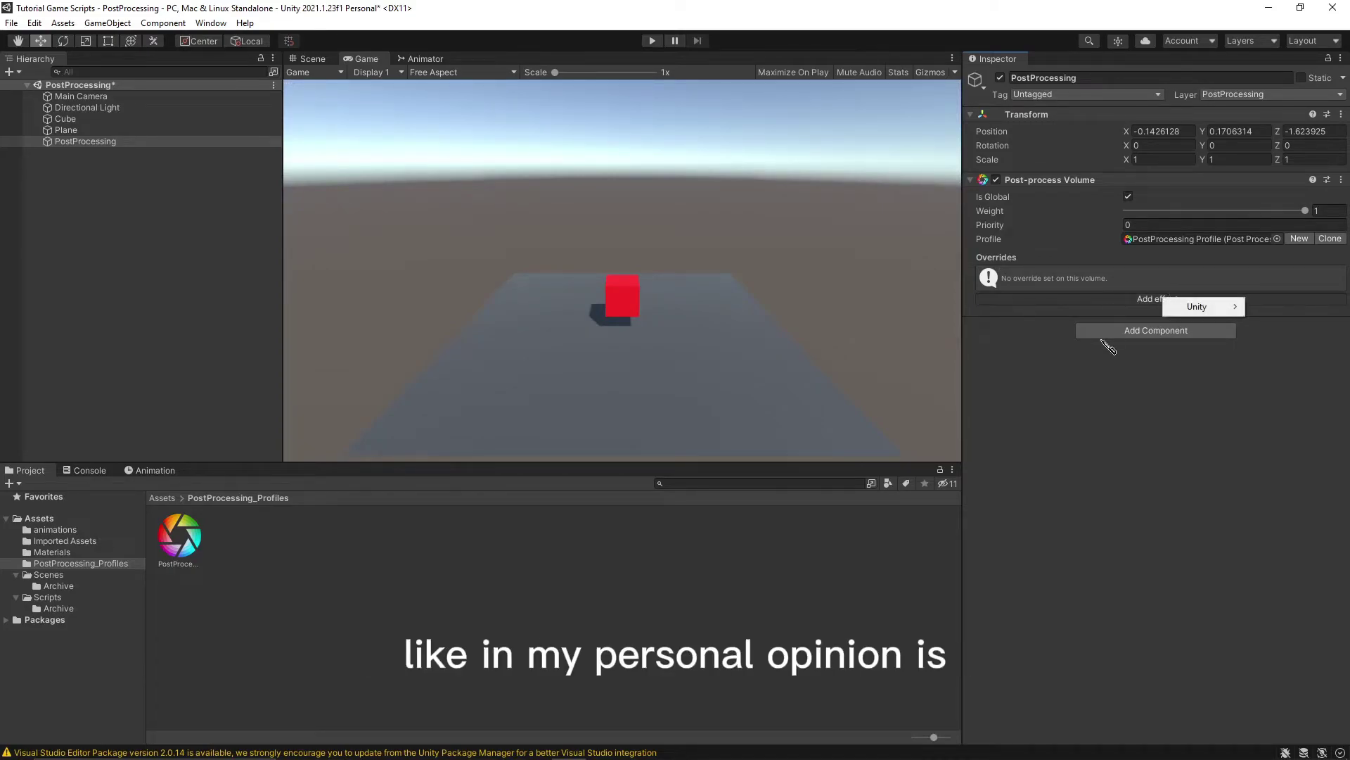
{"action": "mouse_move", "coordinate": [1198, 308]}
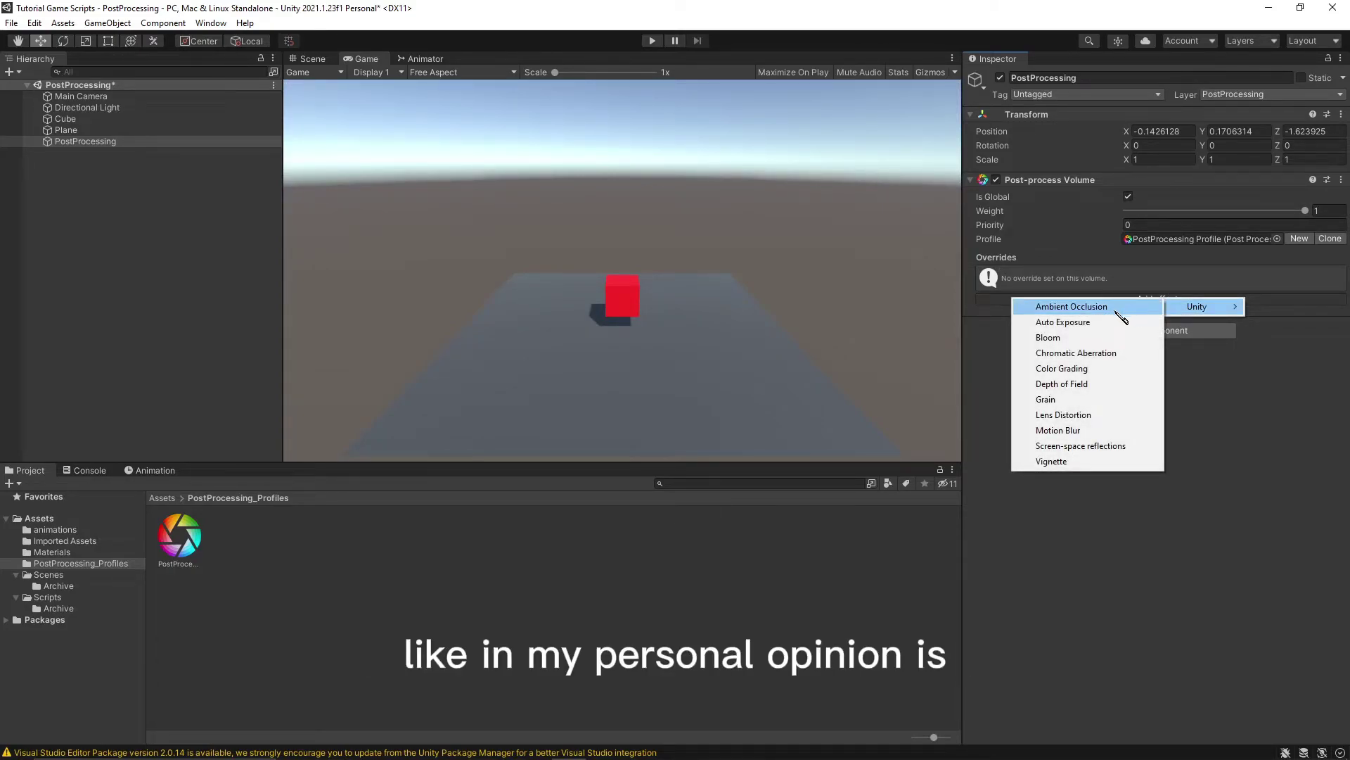
{"action": "left_click", "coordinate": [1115, 353]}
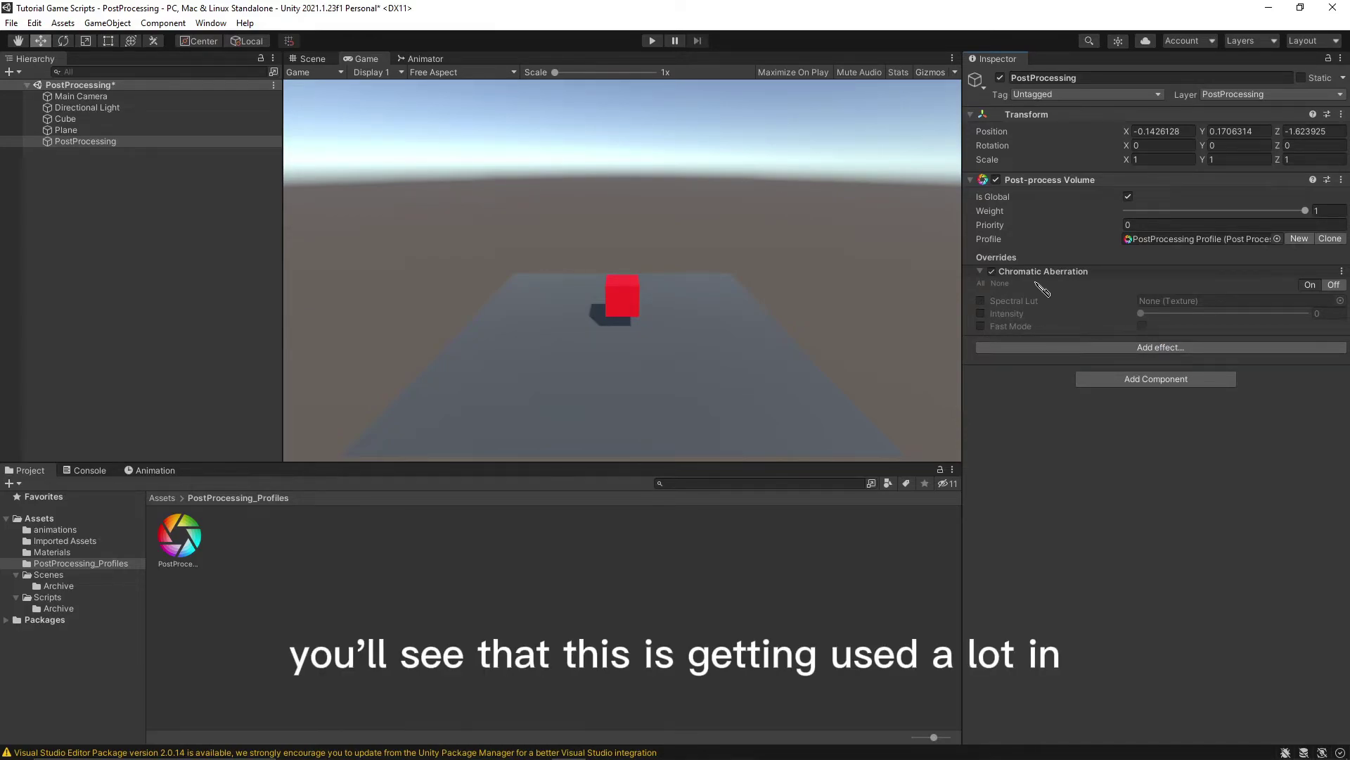
- Enable the Chromatic Aberration's Spectral Lut, Intensity and Fast Mode overrides and set its intensity to 1
{"action": "left_click", "coordinate": [980, 301]}
{"action": "left_click", "coordinate": [980, 313]}
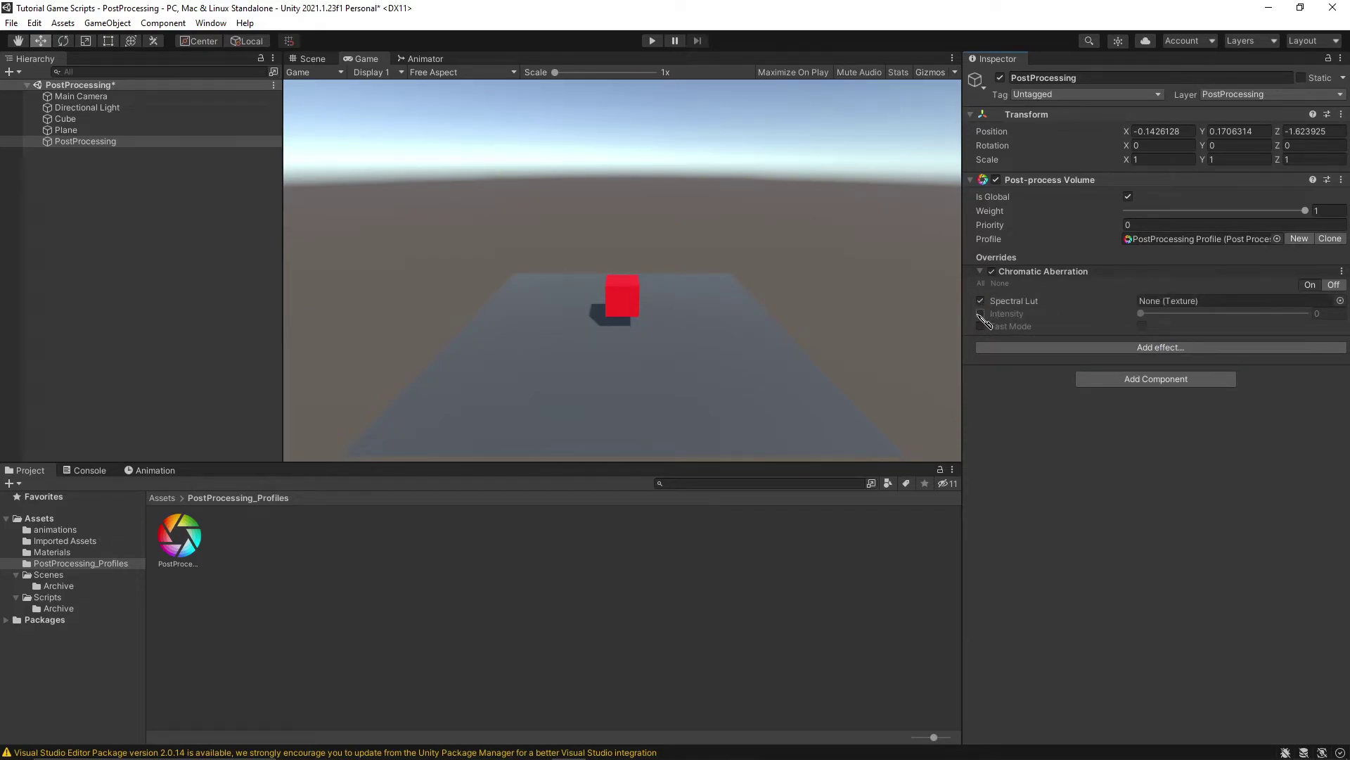
{"action": "left_click", "coordinate": [980, 326]}
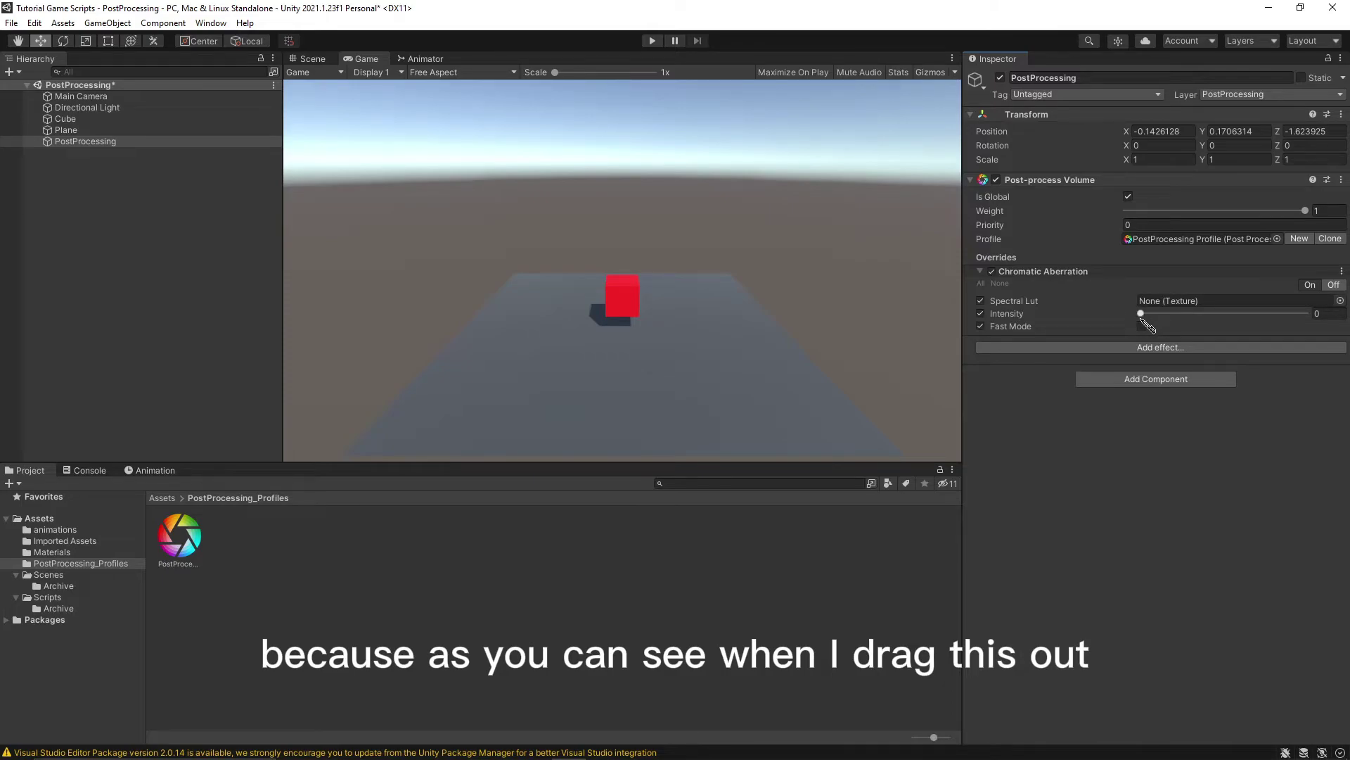
{"action": "left_click_drag", "start_coordinate": [1141, 314], "coordinate": [1306, 313]}
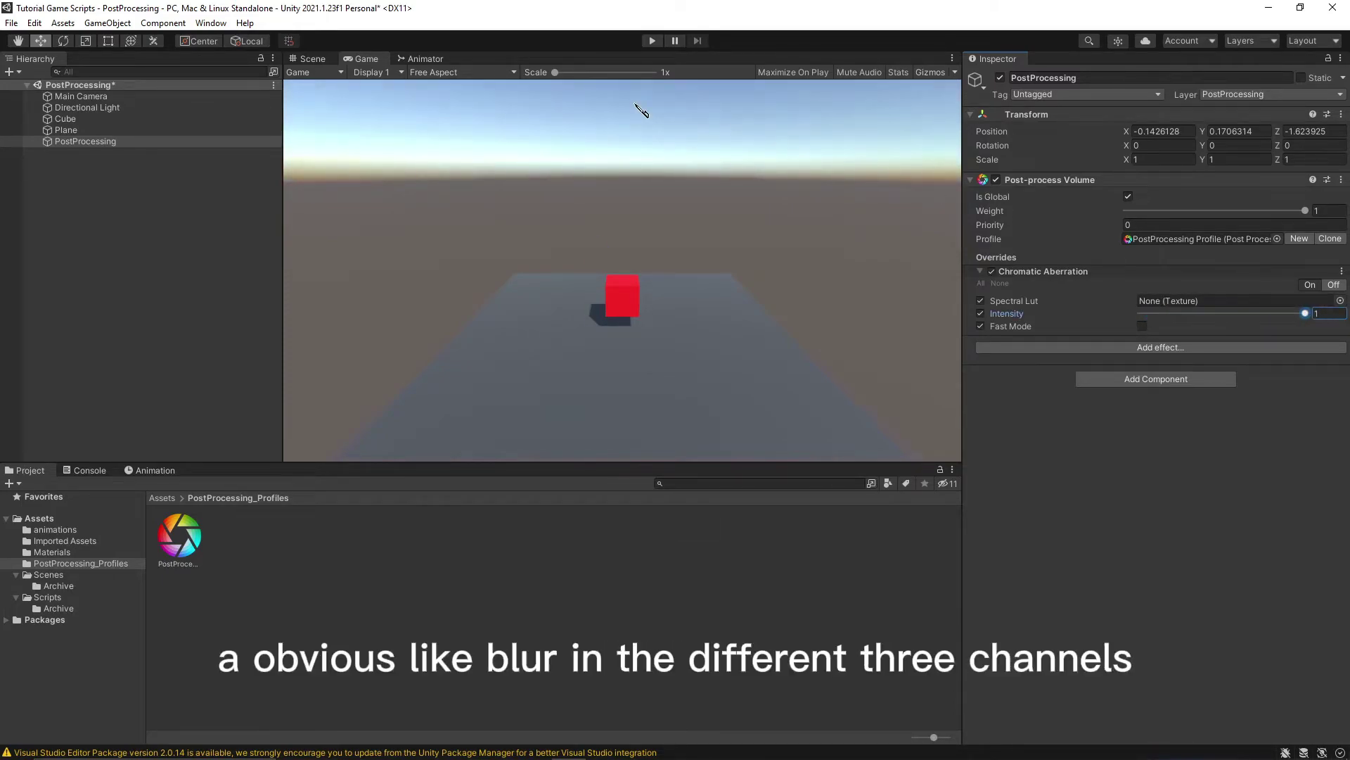
{"action": "left_click", "coordinate": [645, 253]}
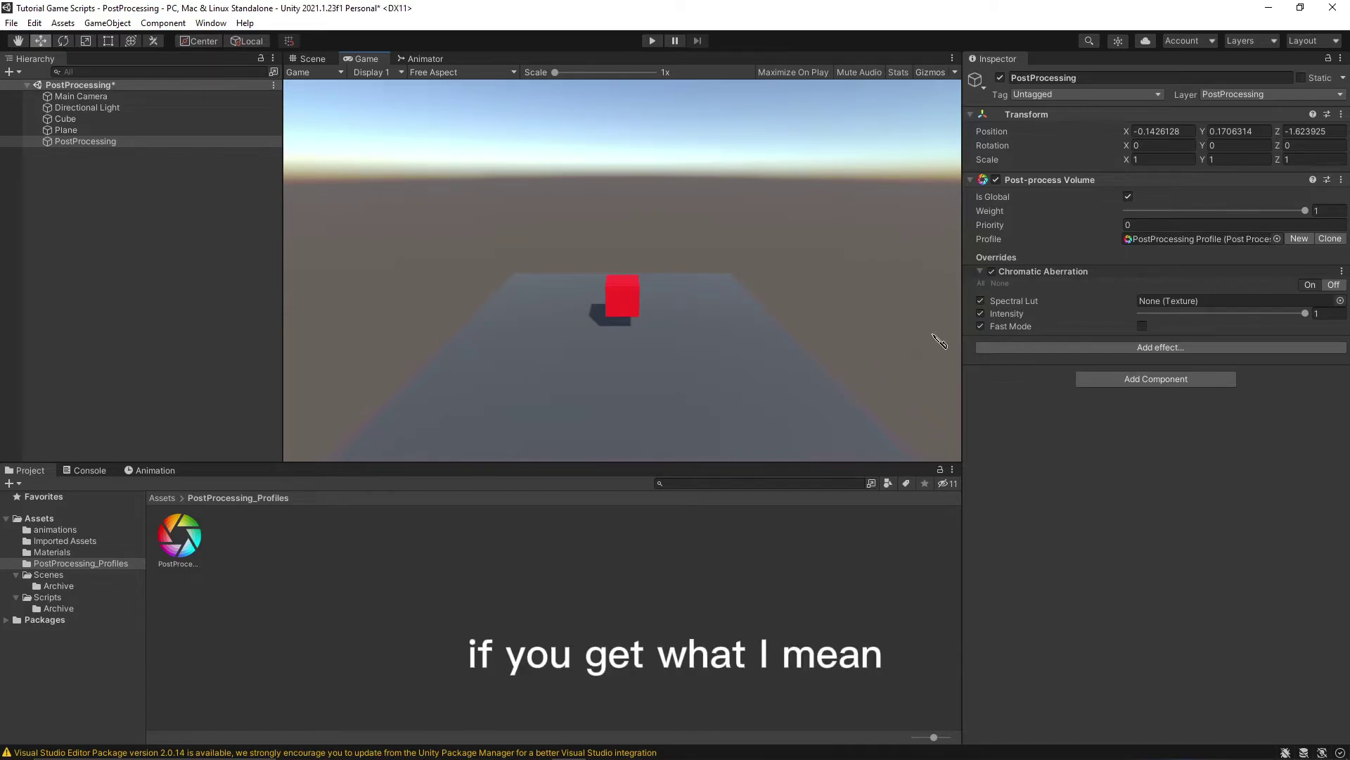
{"action": "left_click", "coordinate": [1188, 346]}
{"action": "mouse_move", "coordinate": [1188, 354]}
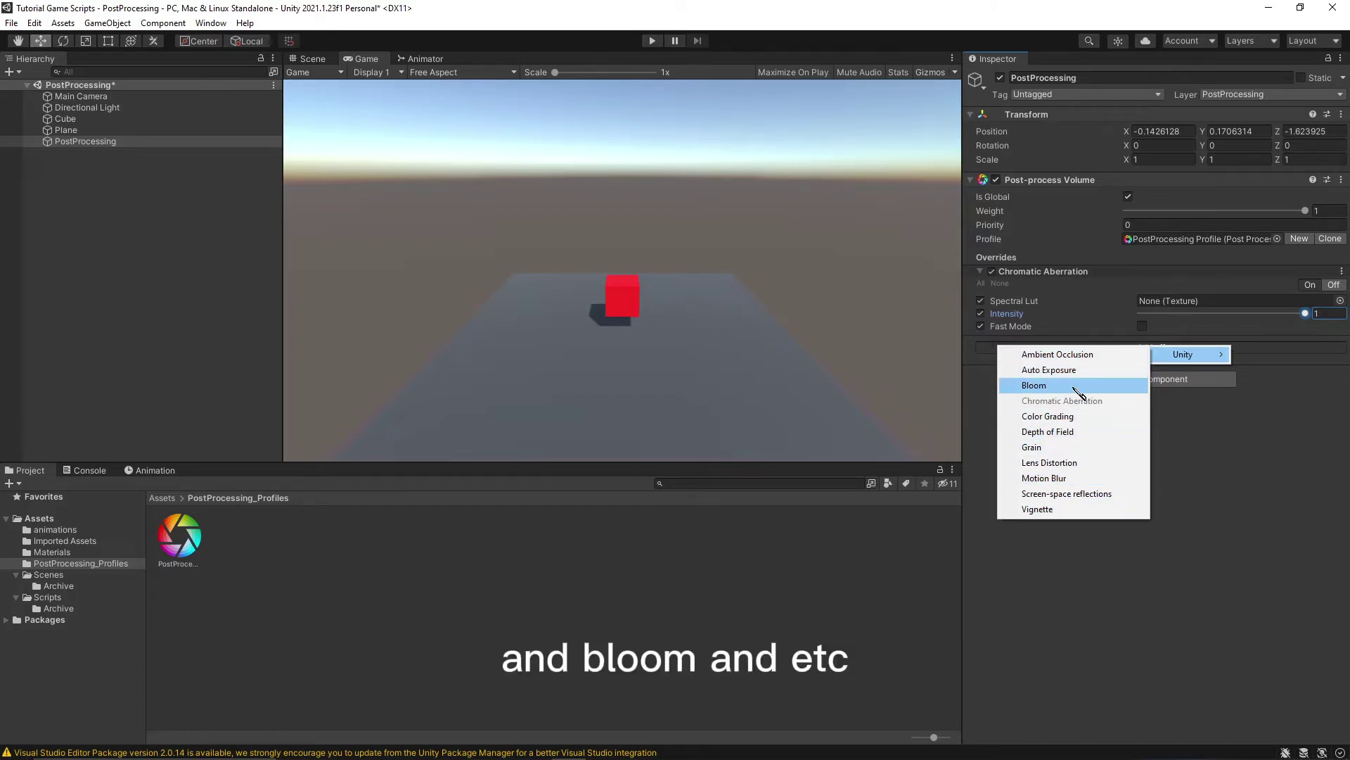
{"action": "left_click", "coordinate": [1103, 571]}
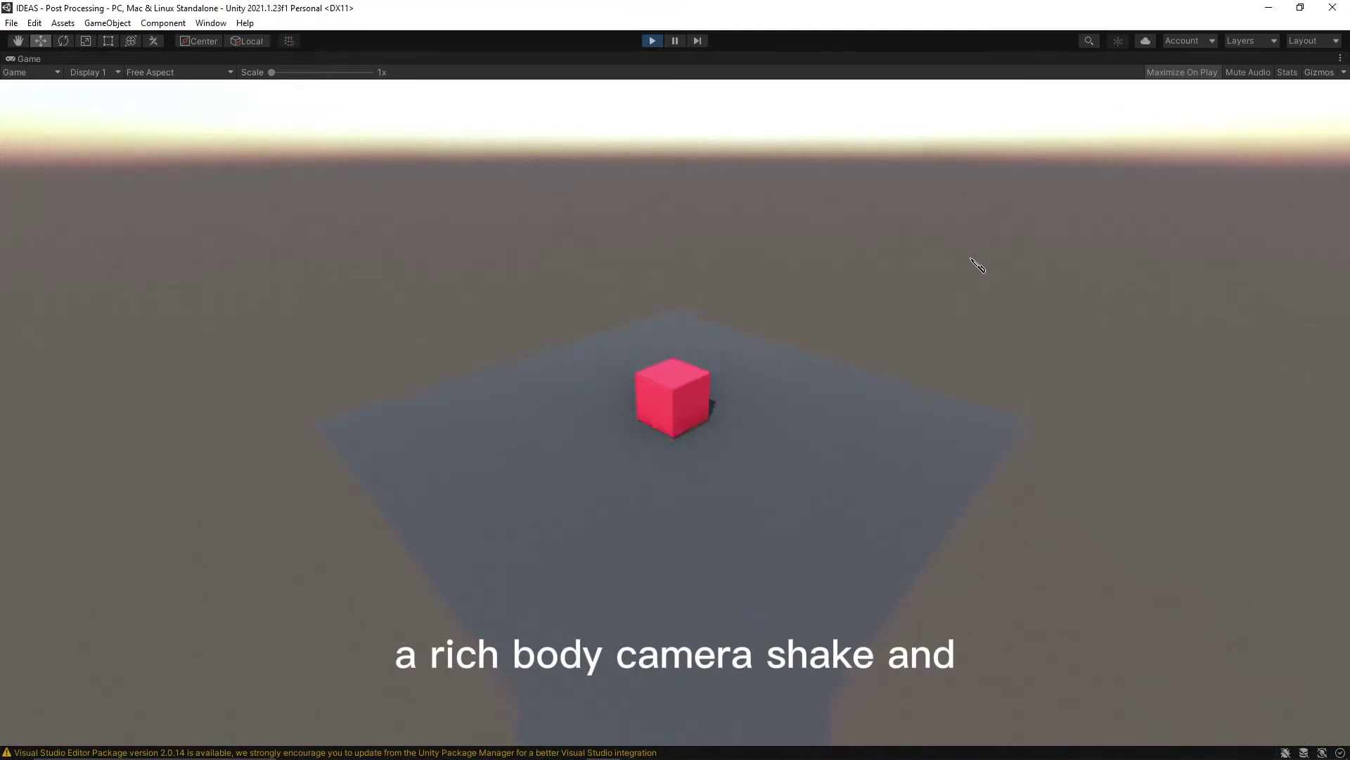
- In the running example scene of the IDEAS project, make the cube jump several times with post-processing active, then stop play mode
{"action": "key", "text": "space"}
{"action": "key", "text": "space"}
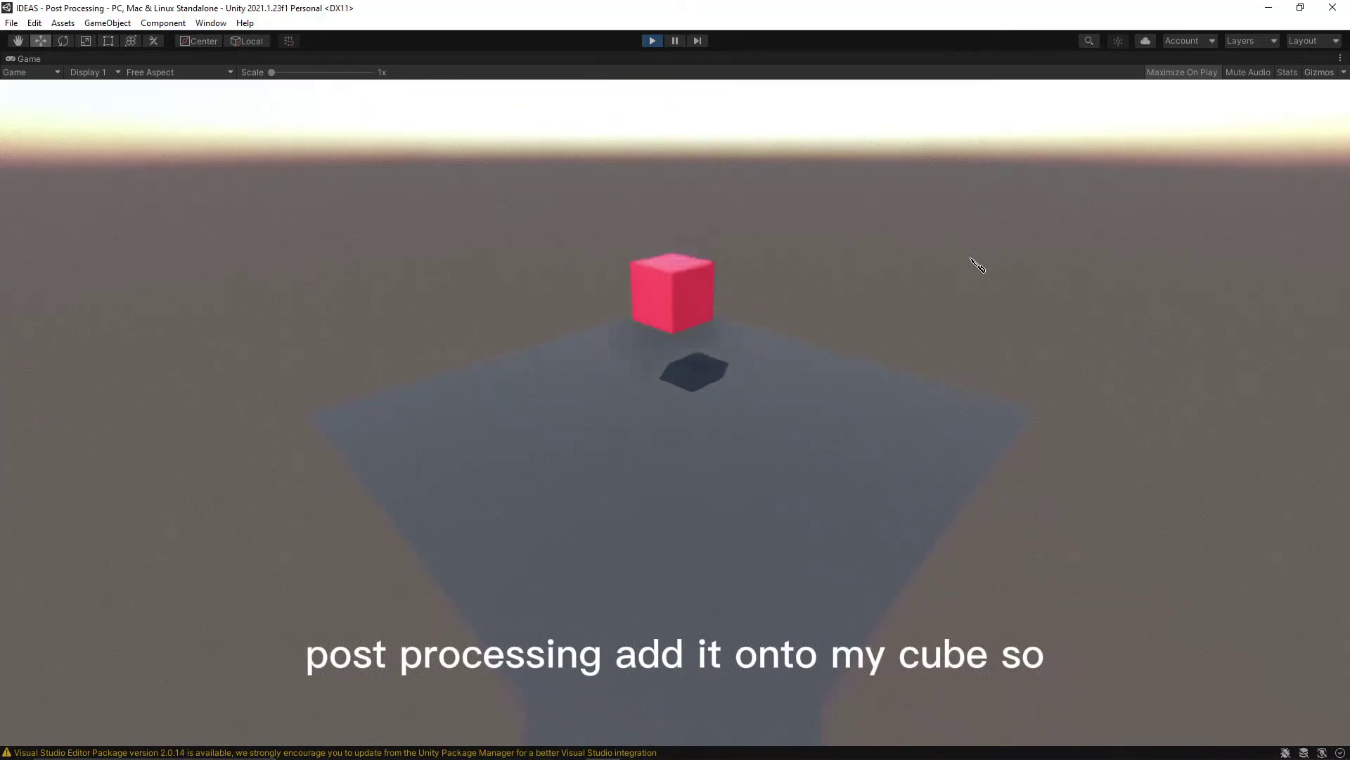
{"action": "key", "text": "space"}
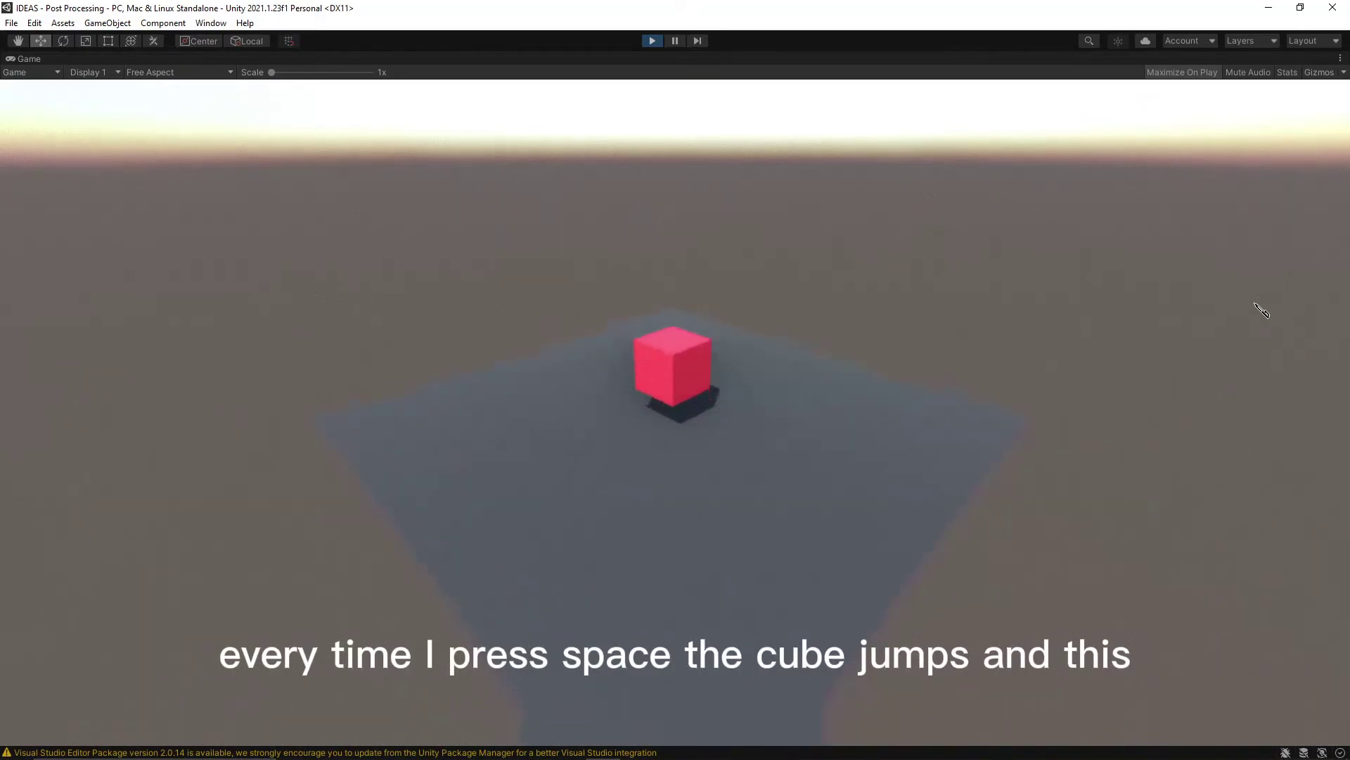
{"action": "key", "text": "space"}
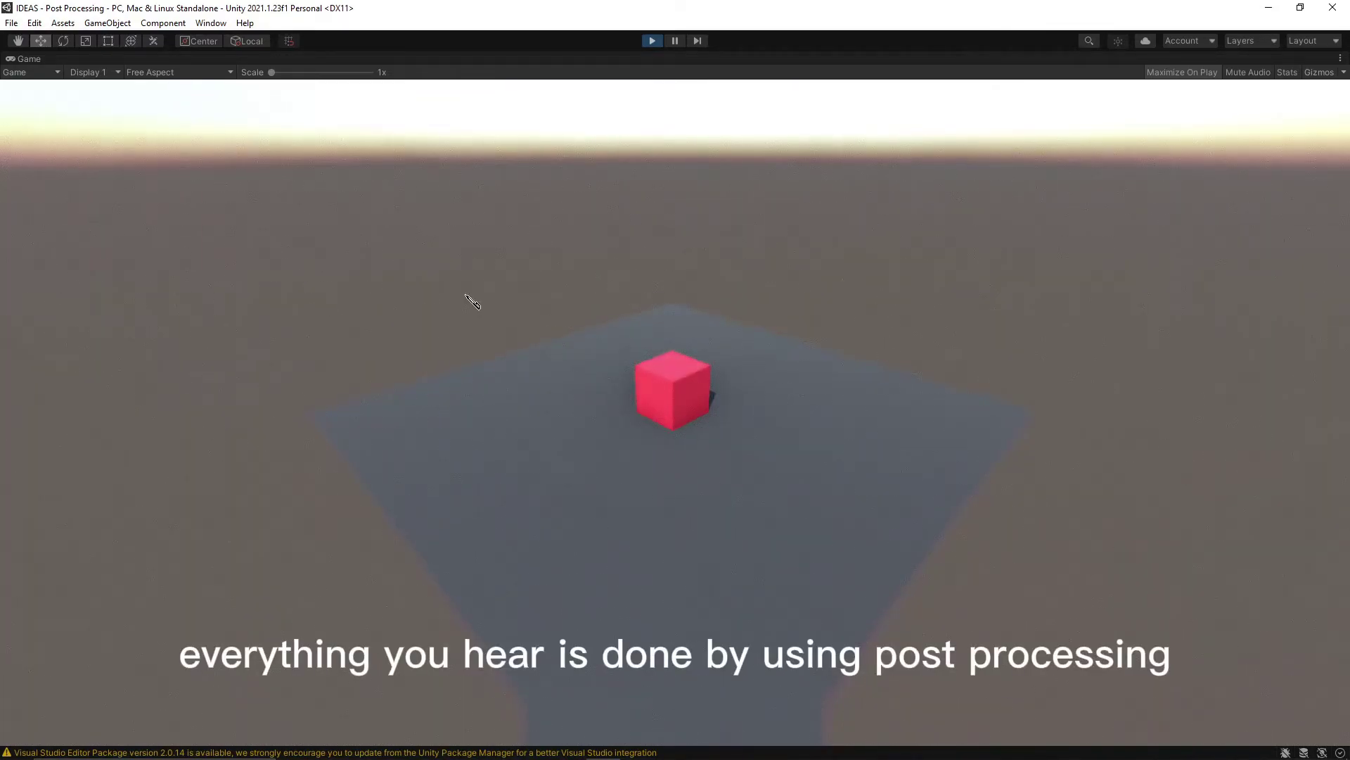
{"action": "left_click", "coordinate": [652, 41]}
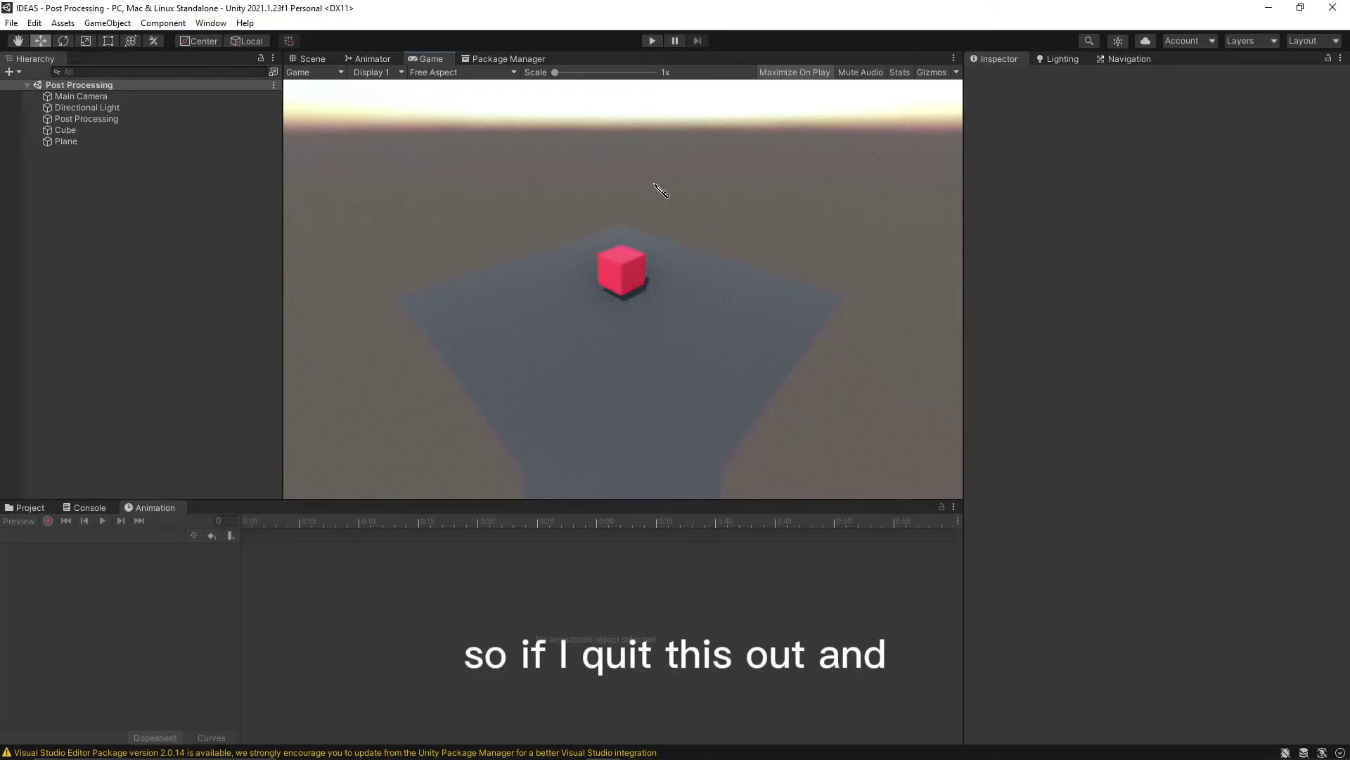
- Turn off Is Global on the Post Processing object's volume and play-test the cube's jump without the effects, then stop play mode
{"action": "left_click", "coordinate": [86, 118]}
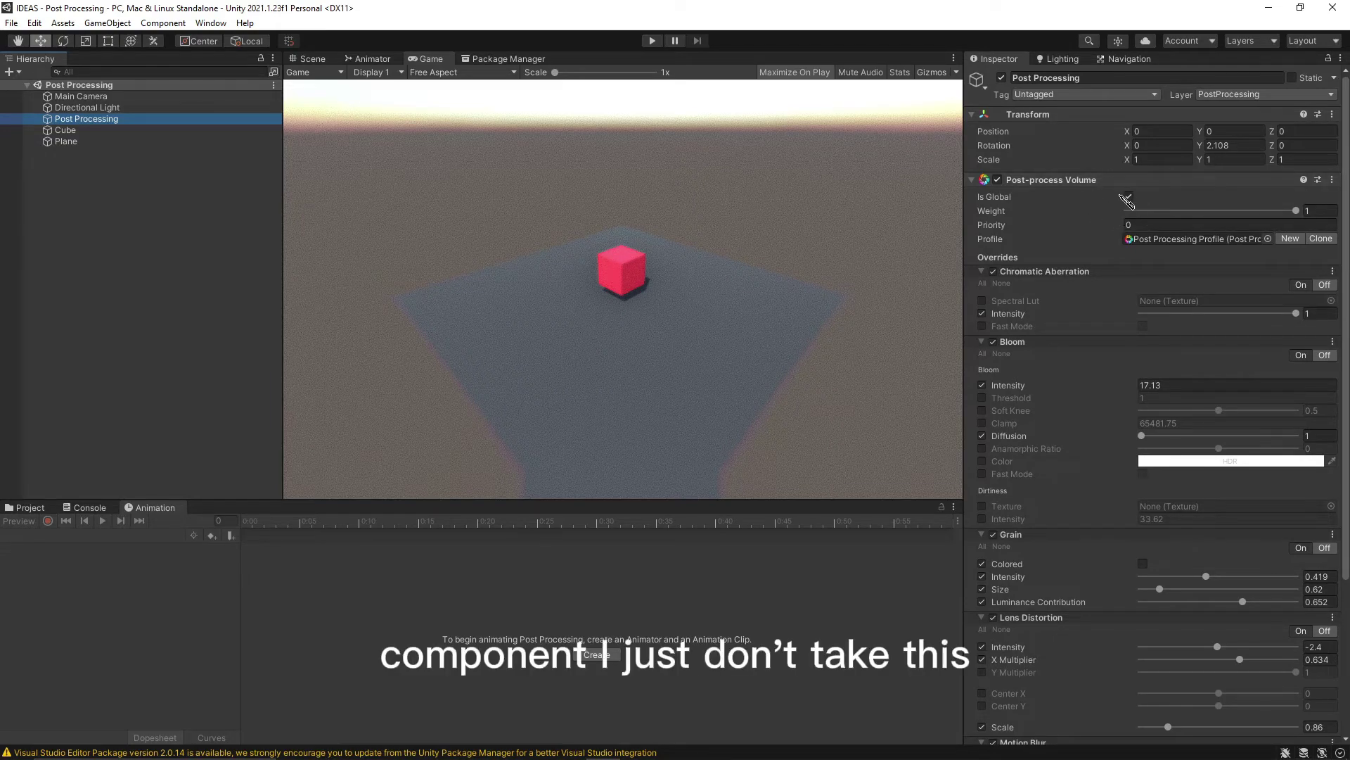
{"action": "left_click", "coordinate": [1128, 197]}
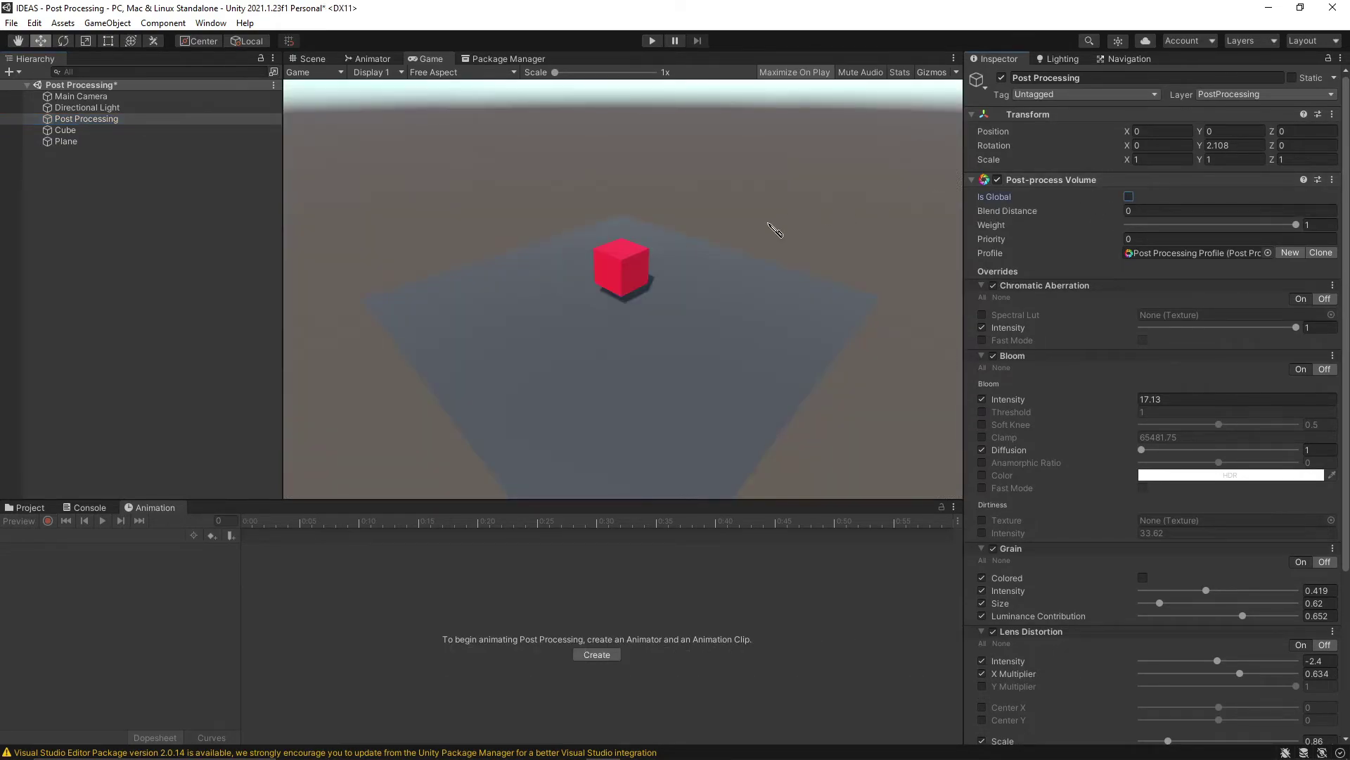
{"action": "left_click", "coordinate": [653, 40]}
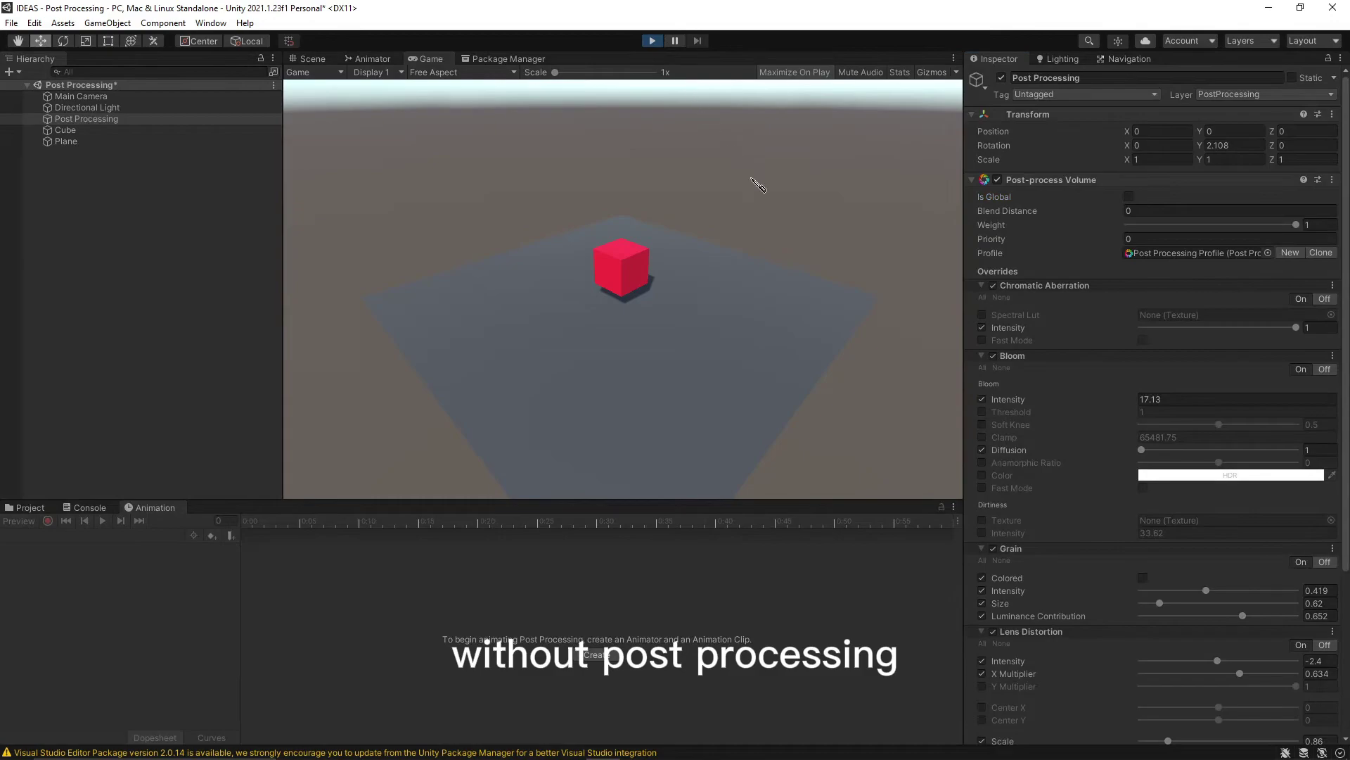
{"action": "key", "text": "shift+space"}
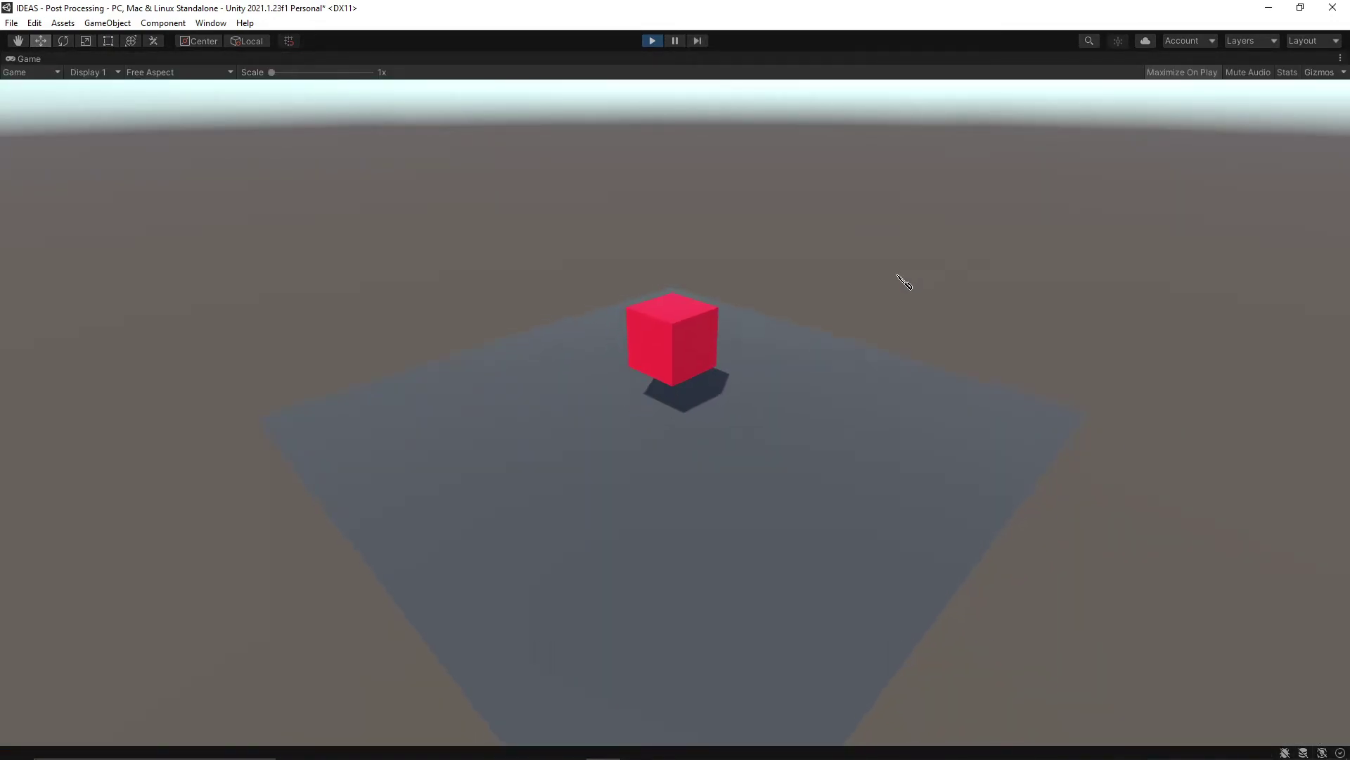
{"action": "key", "text": "space"}
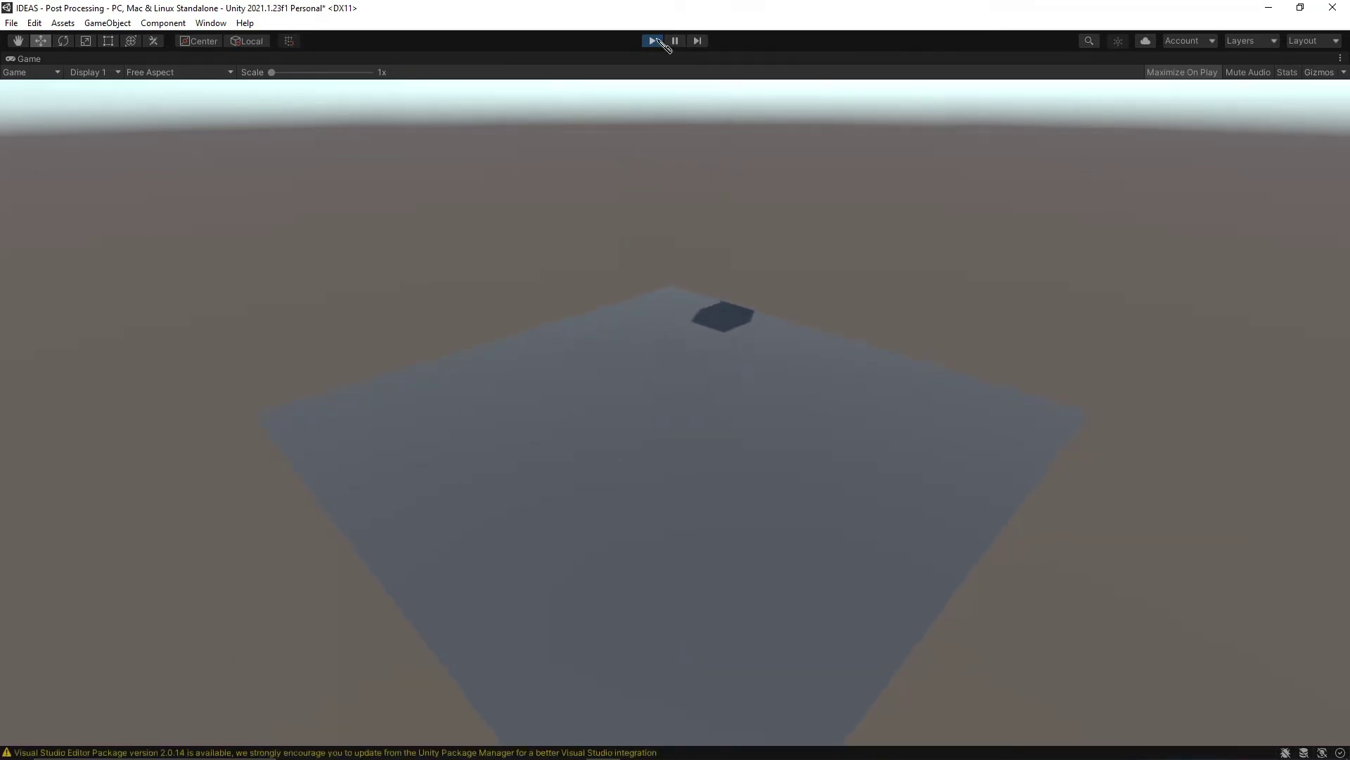
{"action": "left_click", "coordinate": [652, 40]}
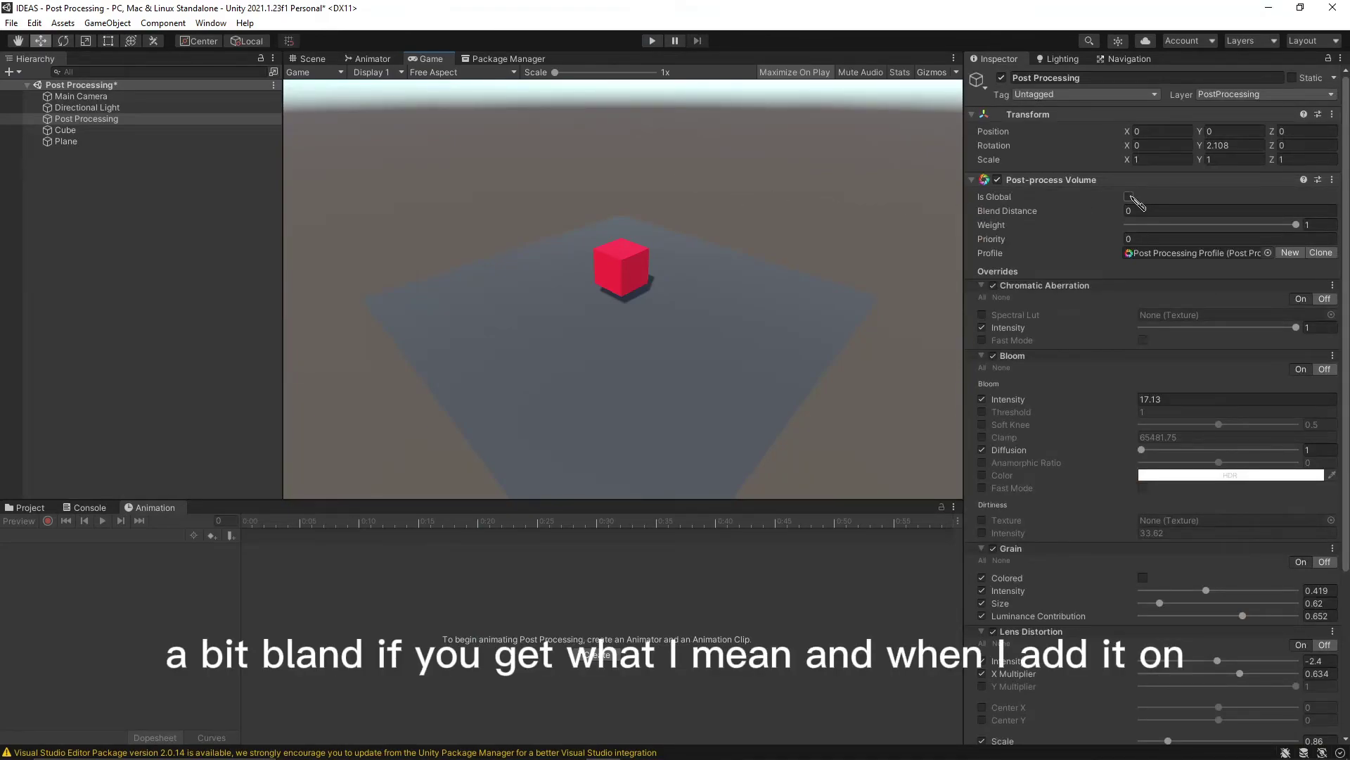
- Turn Is Global back on for the Post Processing object's volume and play-test the cube's jump with the effects
{"action": "left_click", "coordinate": [1129, 196]}
{"action": "left_click", "coordinate": [650, 40]}
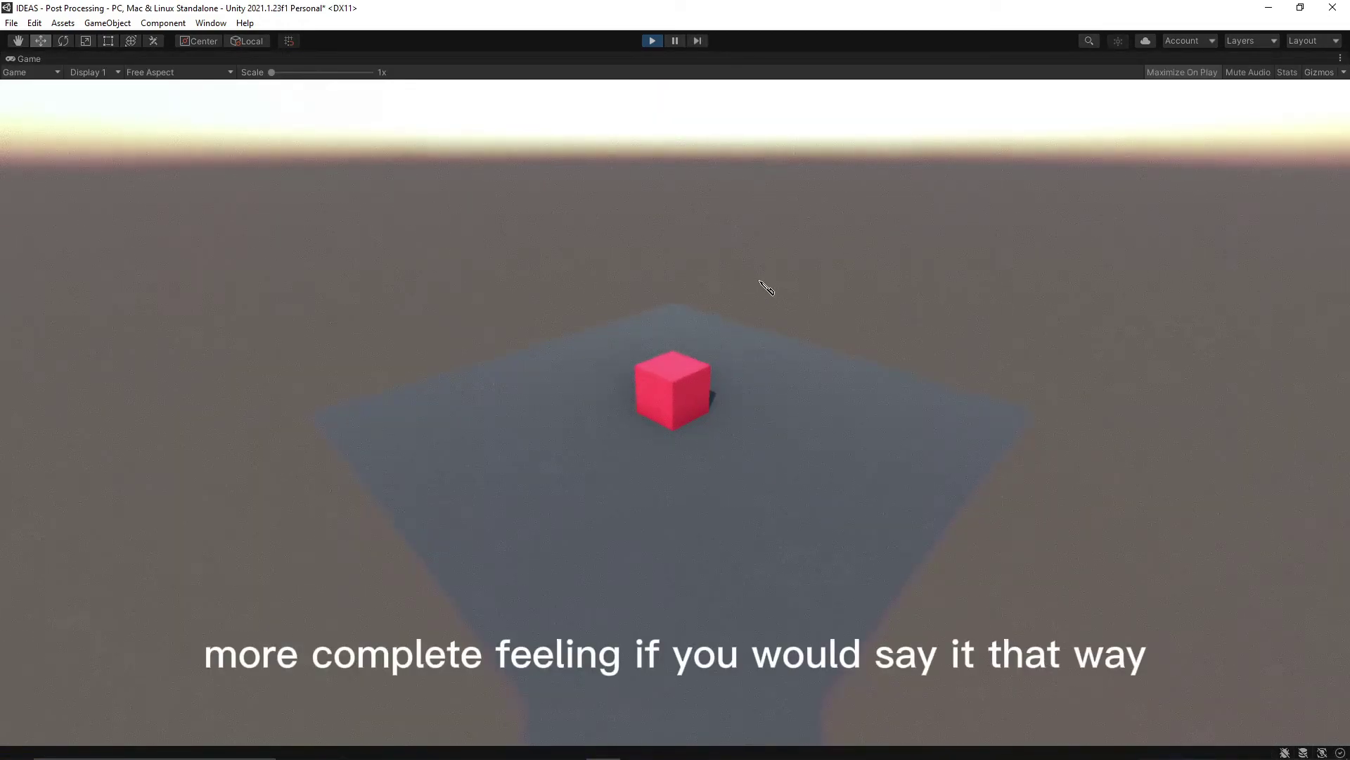
{"action": "key", "text": "space"}
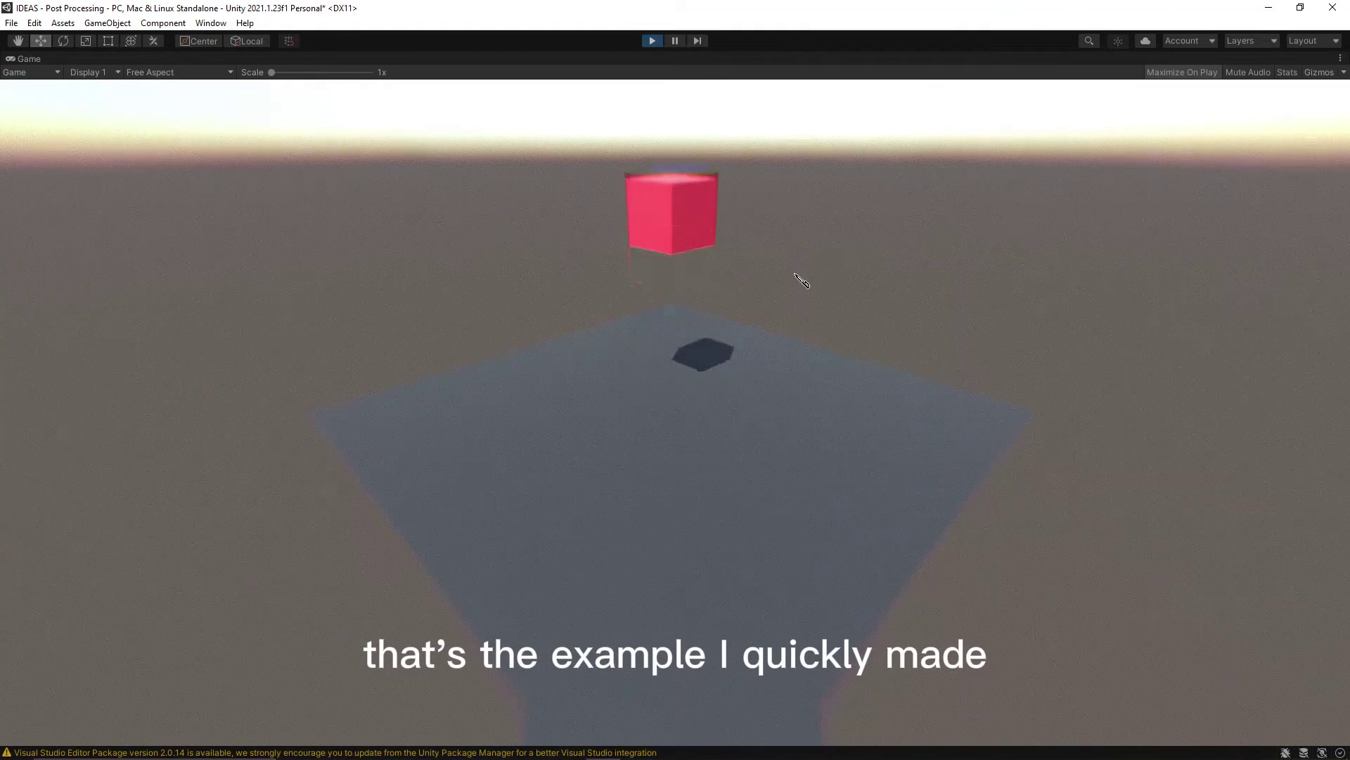
{"action": "key", "text": "space"}
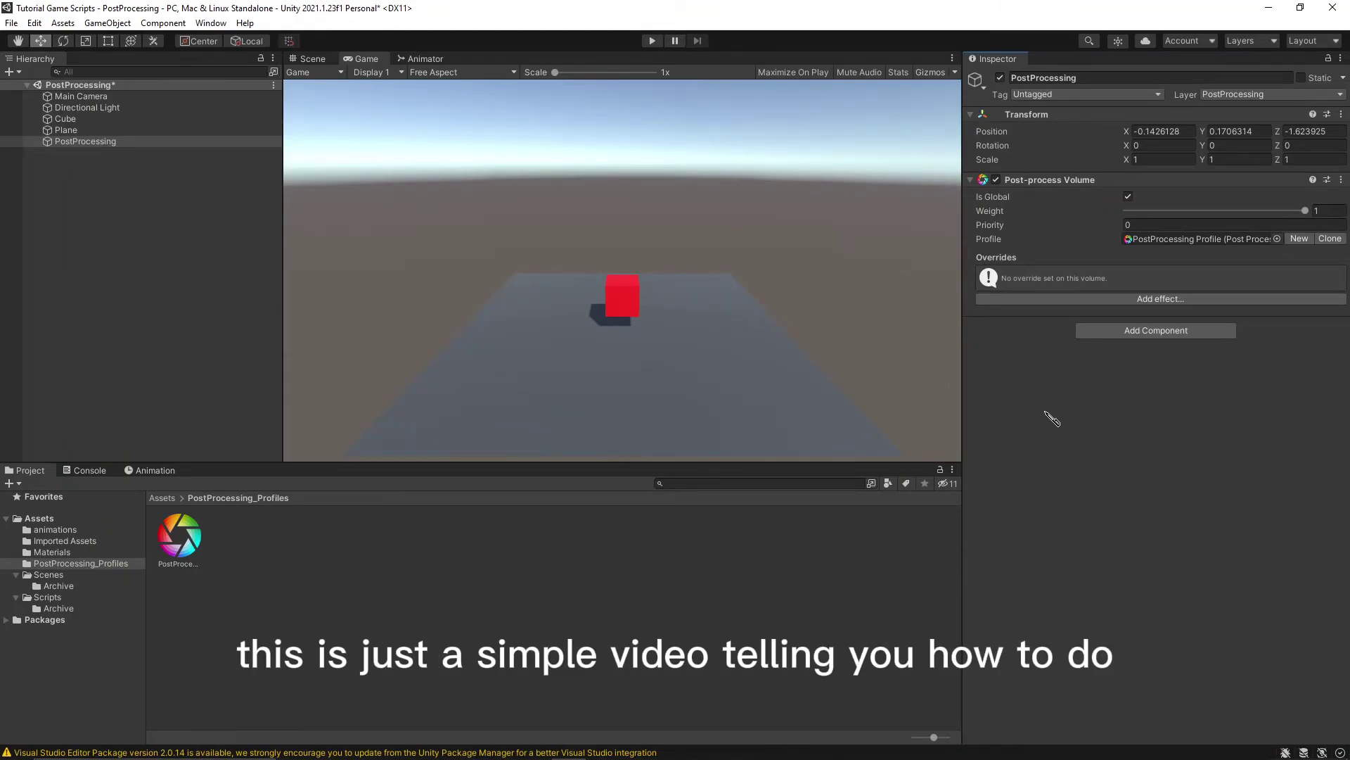
{"action": "left_click", "coordinate": [501, 597]}
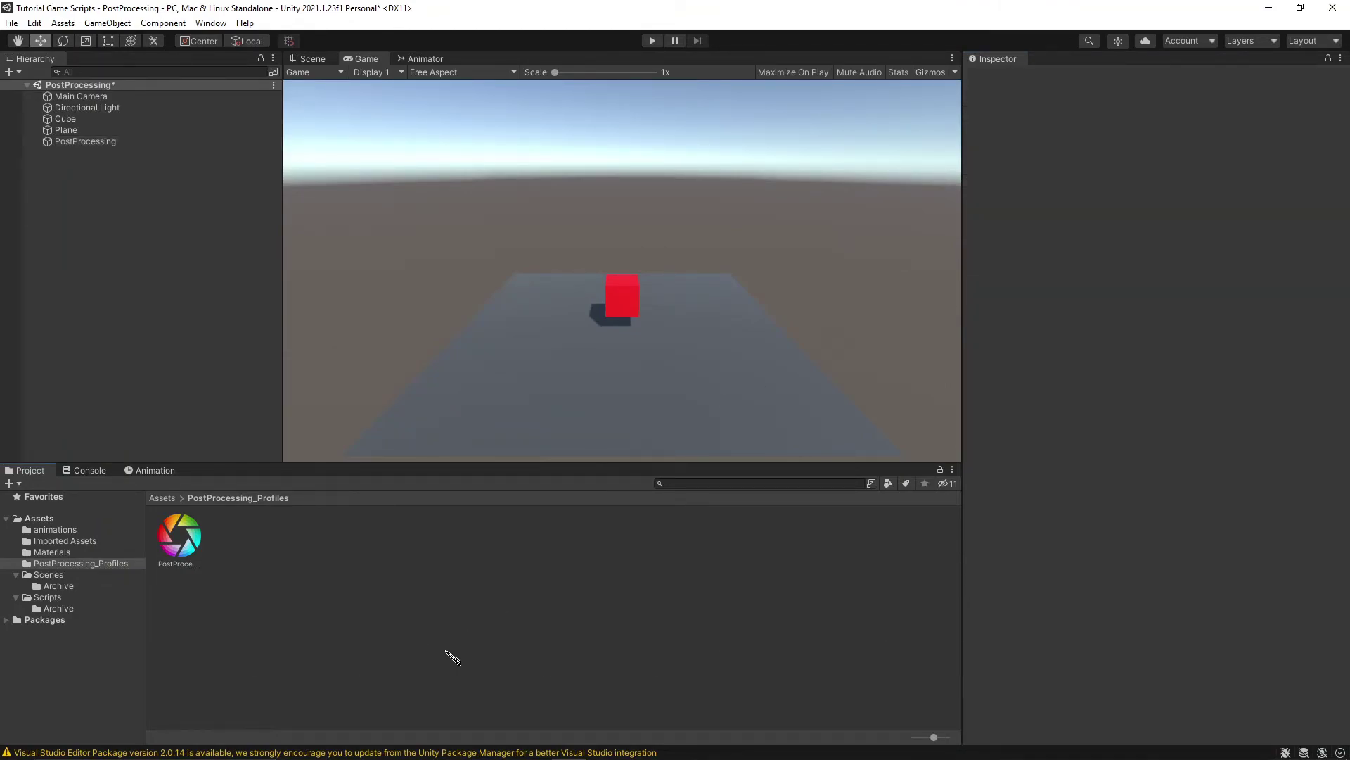